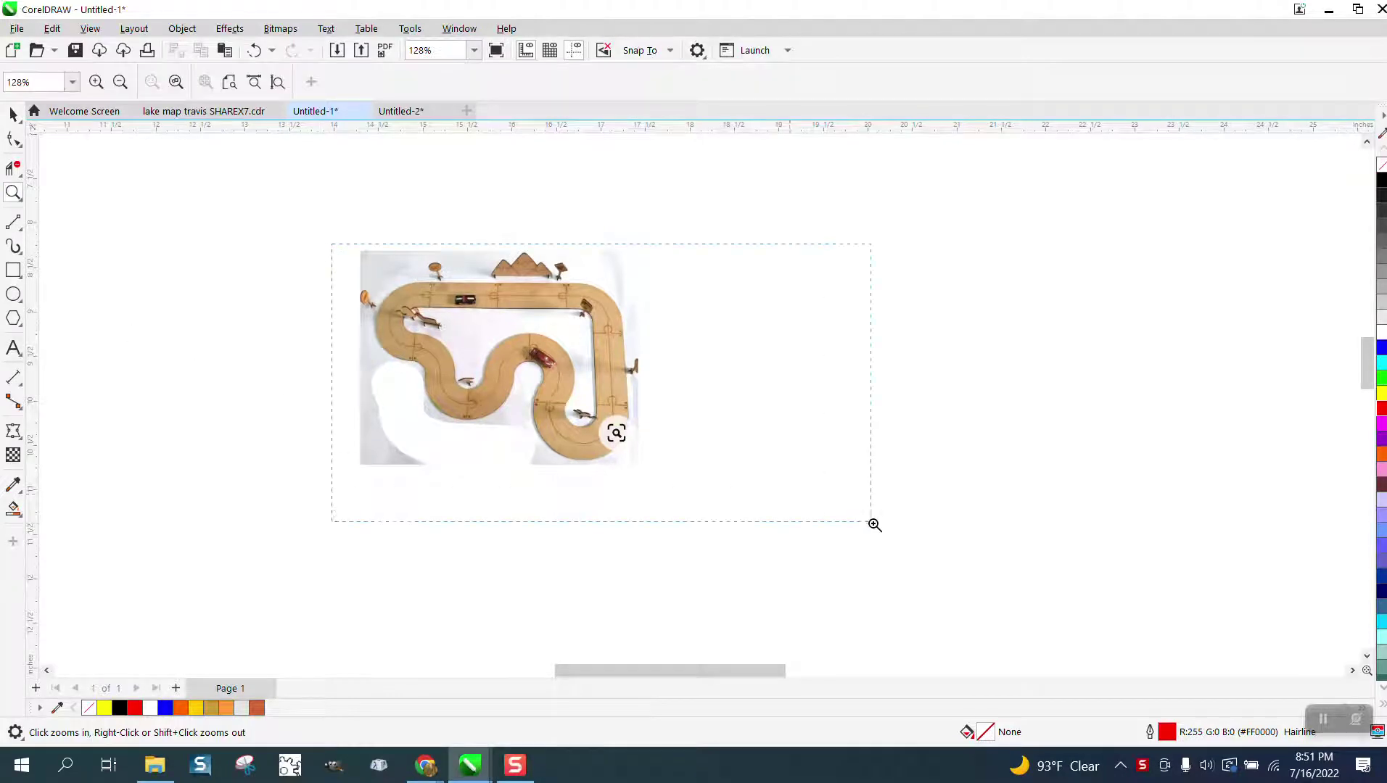
# Delete the leftover red track curve above the wooden race track reference photo.
pyautogui.moveTo(874, 523); pyautogui.dragTo(873, 522)
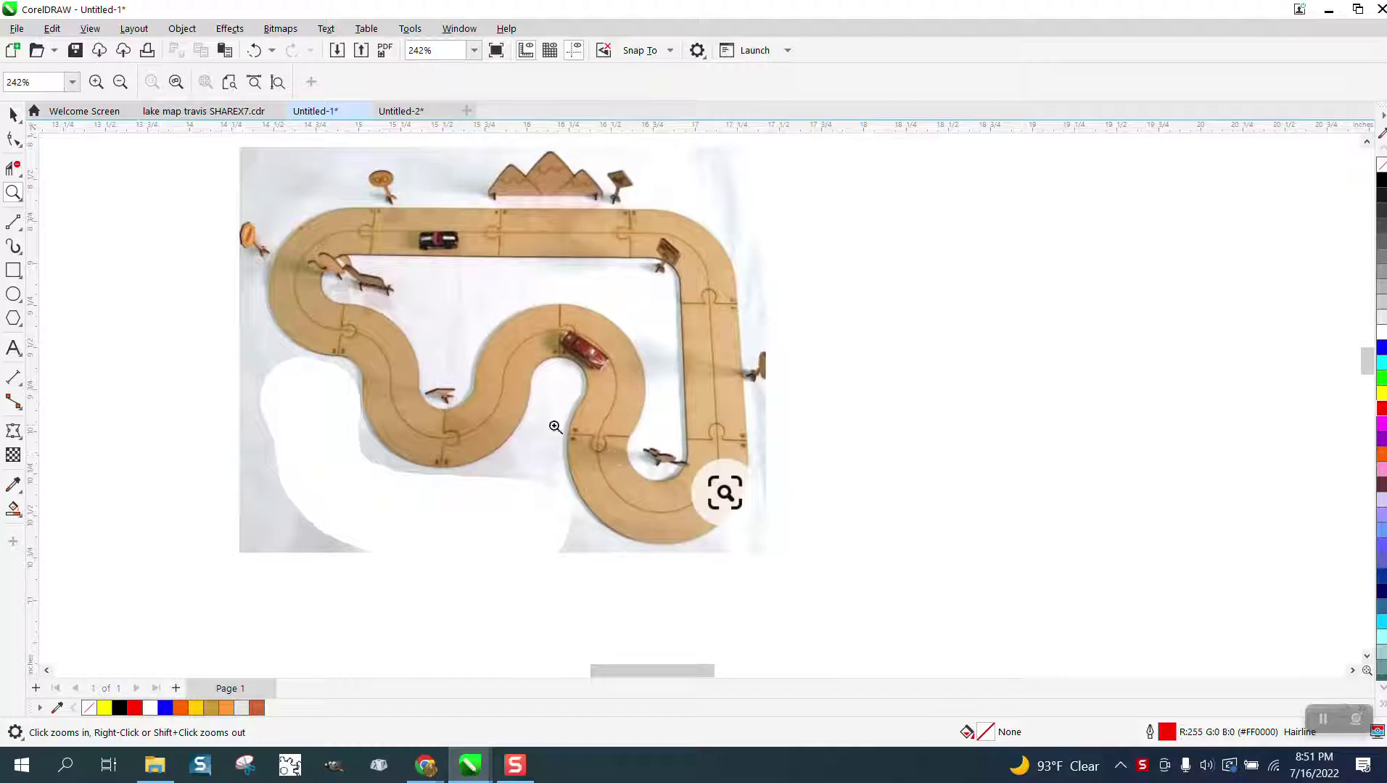
pyautogui.scroll(-2, 555, 427)
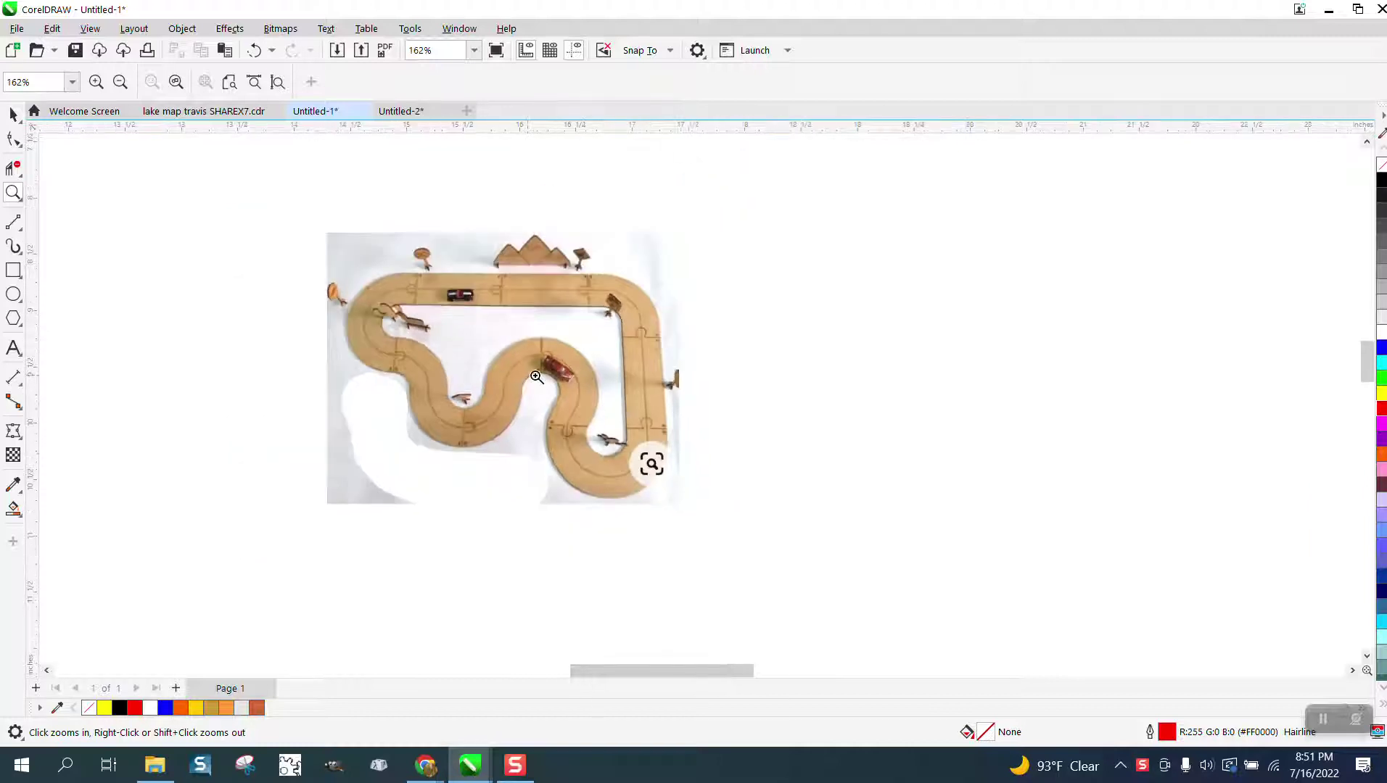
pyautogui.click(12, 294)
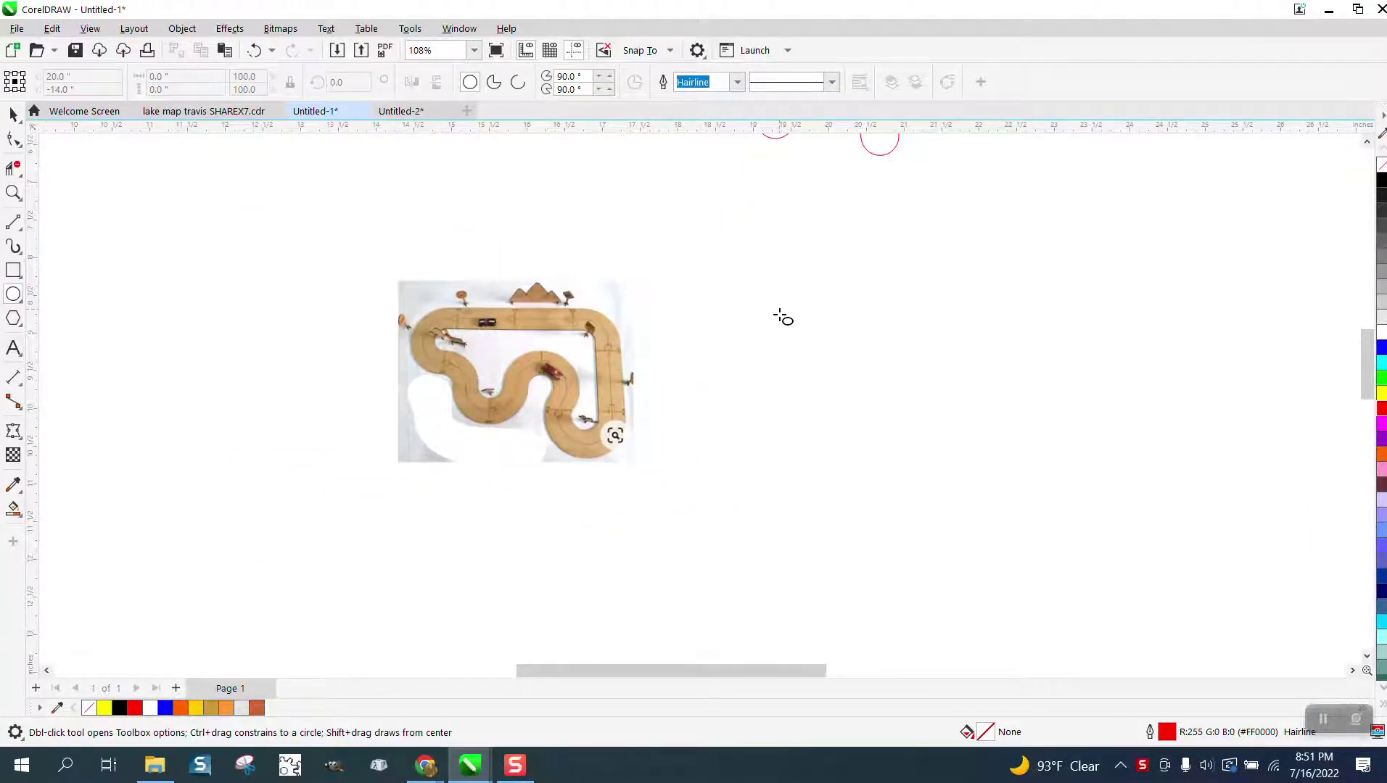
pyautogui.scroll(-1, 783, 318)
pyautogui.click(12, 114)
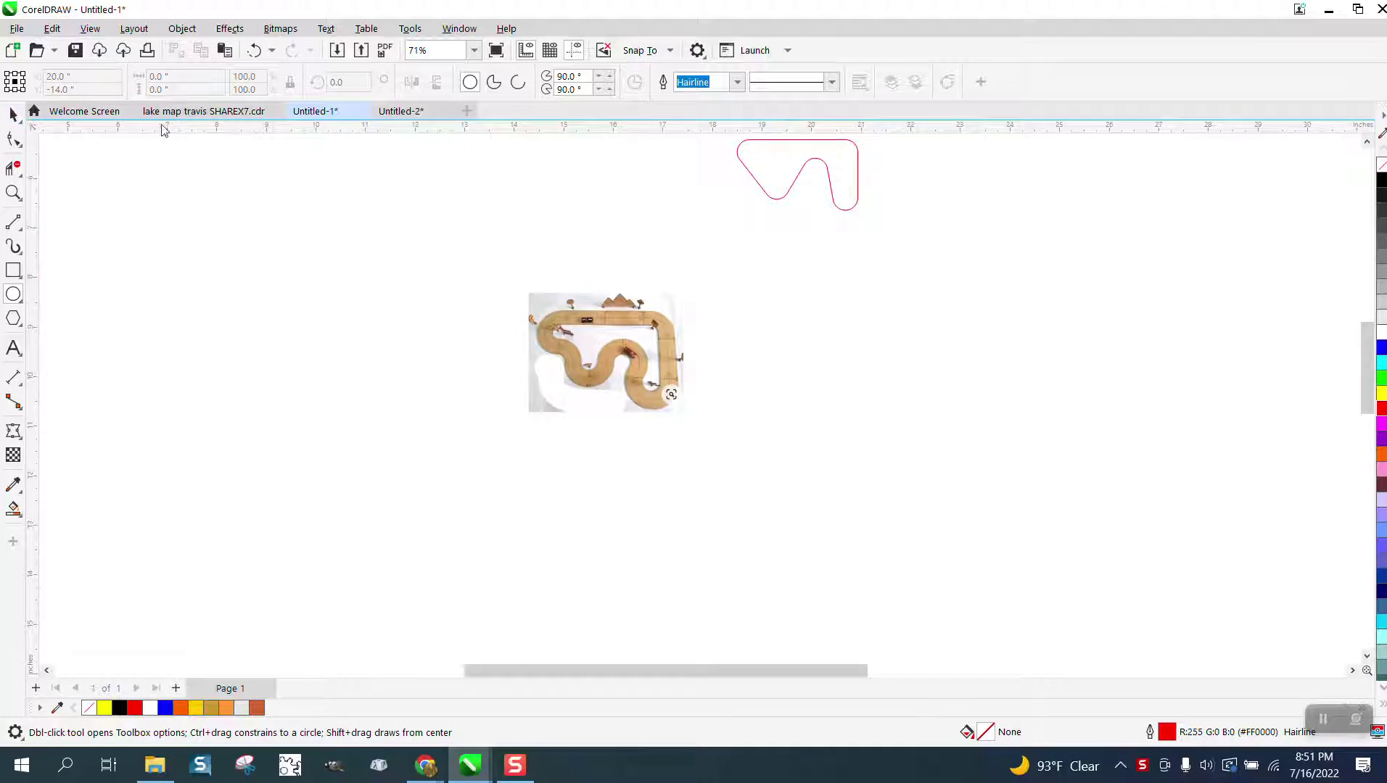
pyautogui.click(783, 175)
pyautogui.press('Delete')
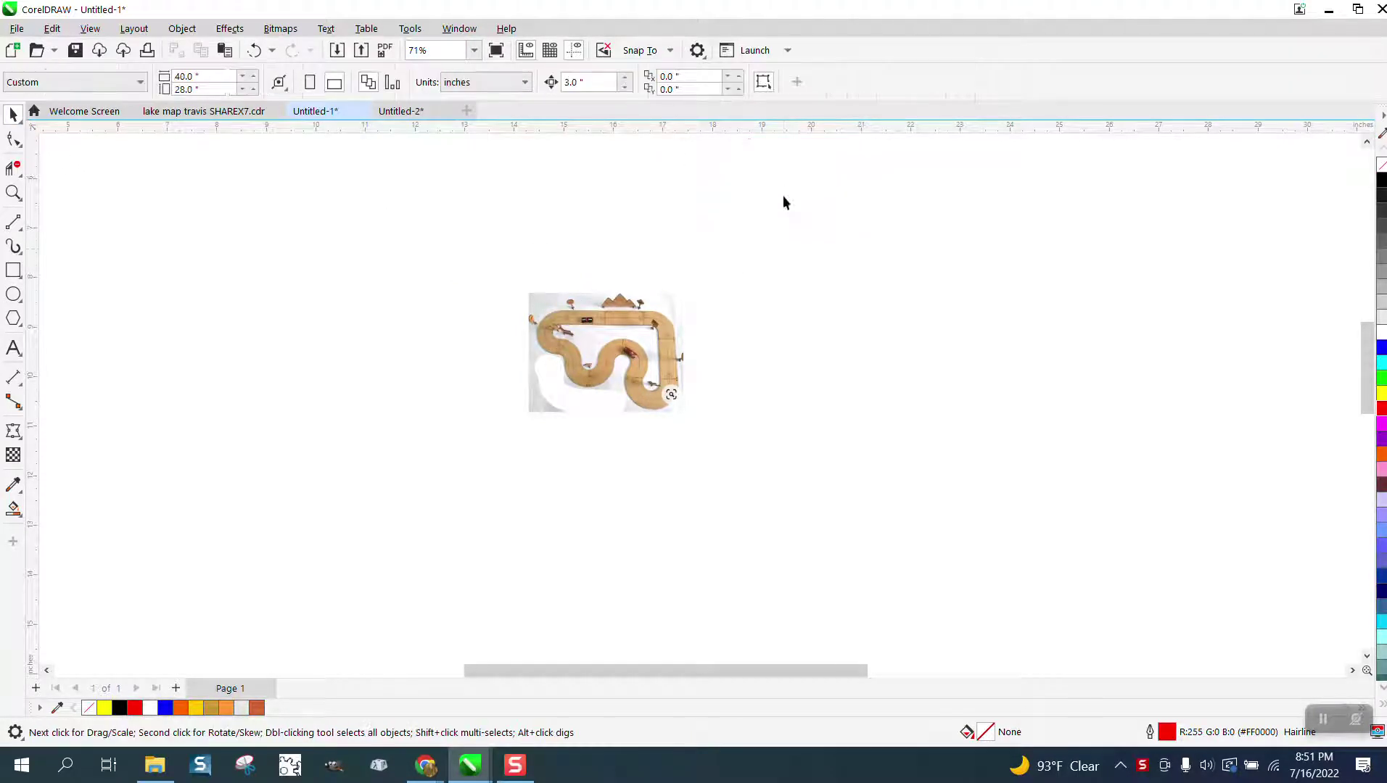
# Draw a circle right of the photo and set its width to 0.5 inch.
pyautogui.click(13, 293)
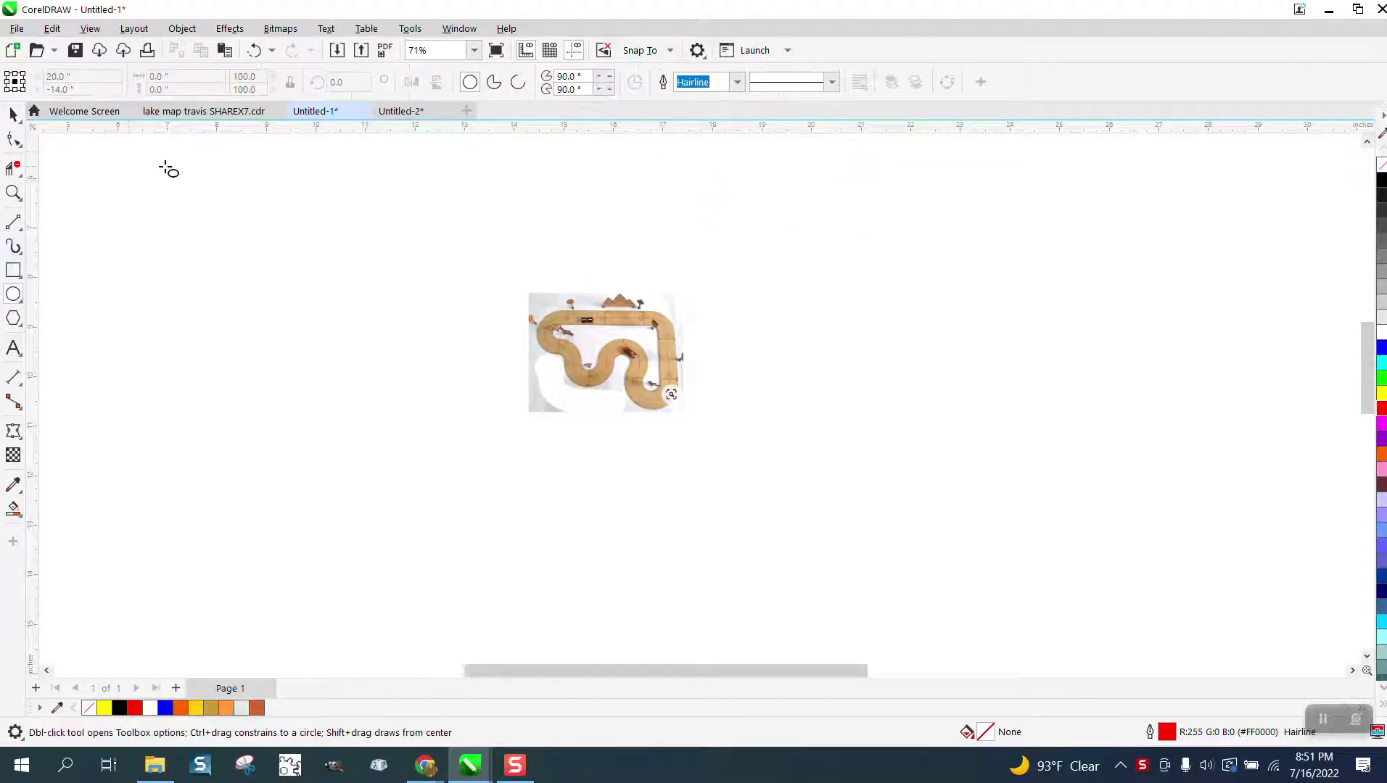
pyautogui.moveTo(946, 274)
pyautogui.mouseDown()
pyautogui.moveTo(869, 322)
pyautogui.moveTo(861, 355)
pyautogui.mouseUp()
pyautogui.click(202, 76)
pyautogui.write('0.5')
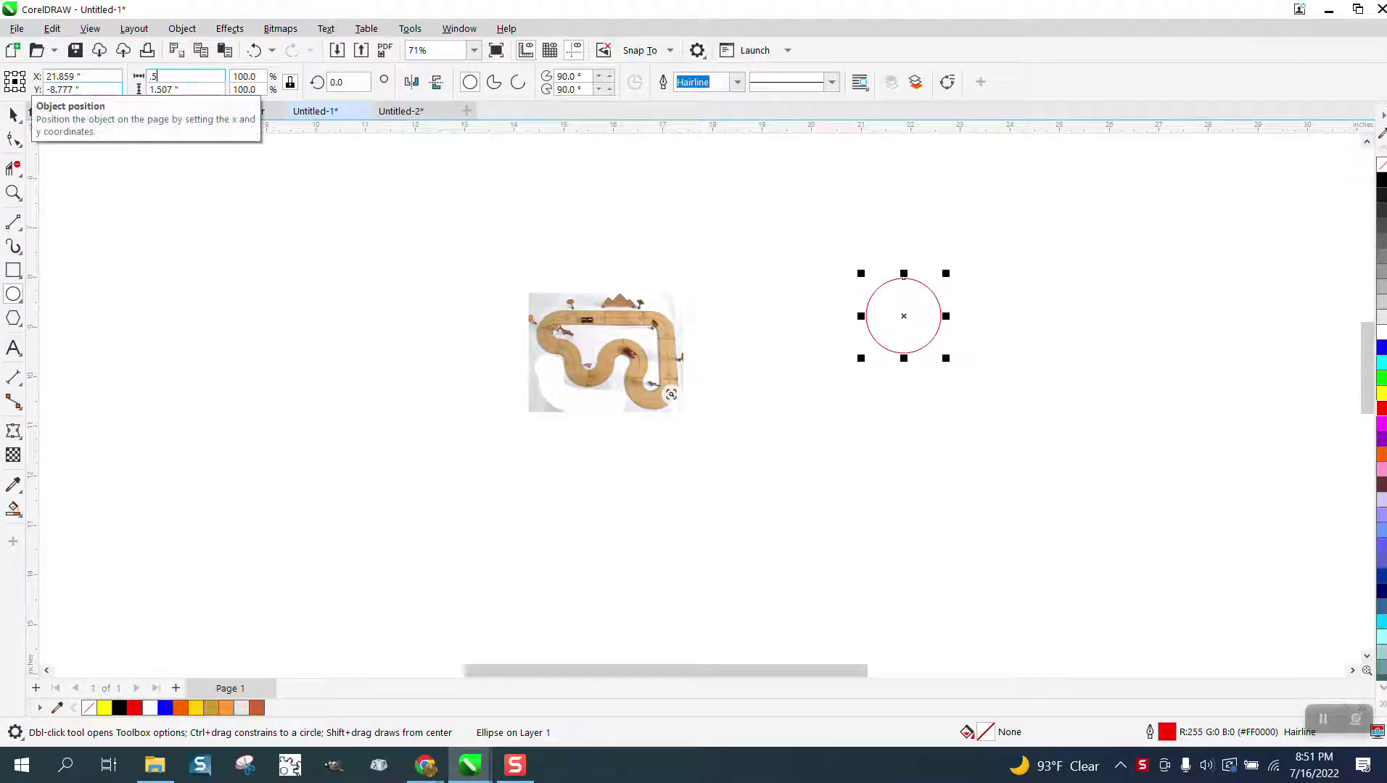
pyautogui.press('Return')
# Copy the circle to make five turning points and align the top two along their tops.
pyautogui.click(13, 193)
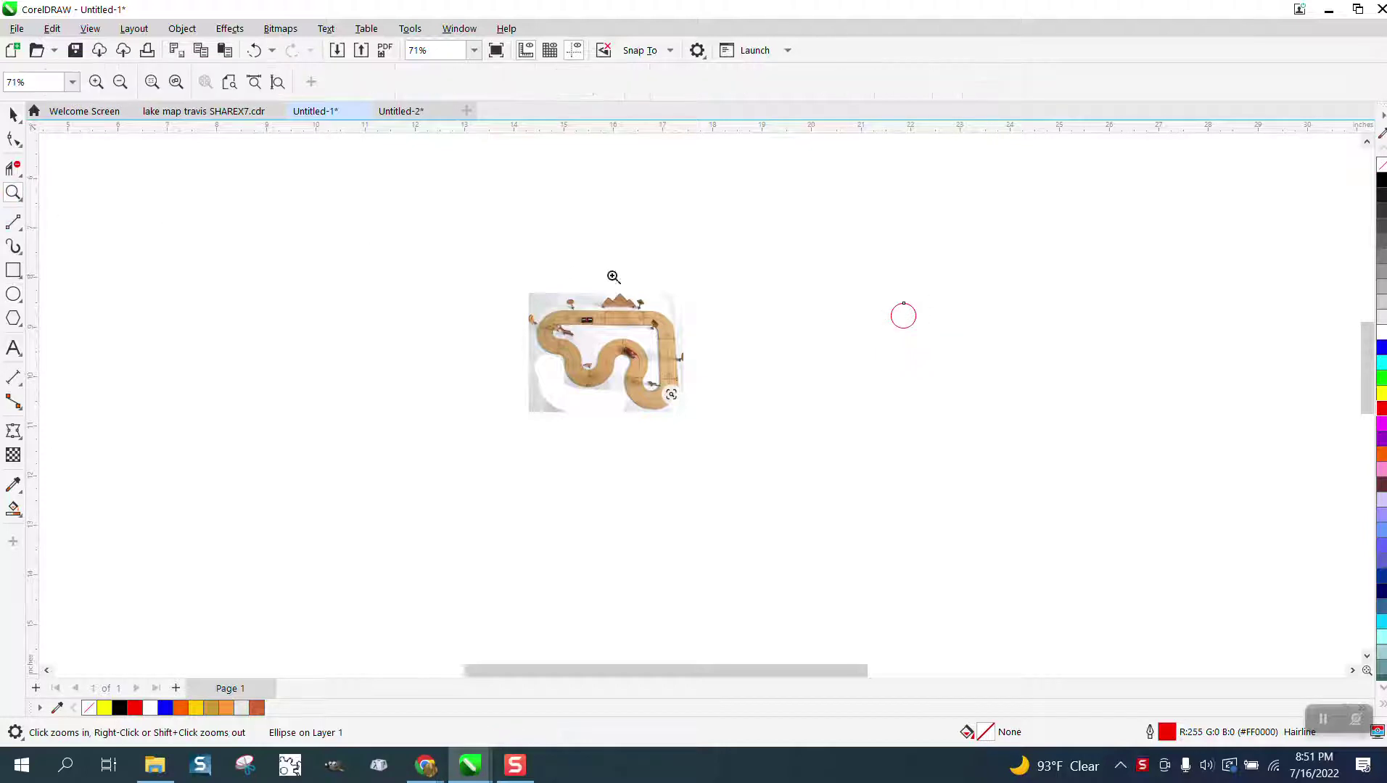
pyautogui.click(1004, 433)
pyautogui.click(13, 114)
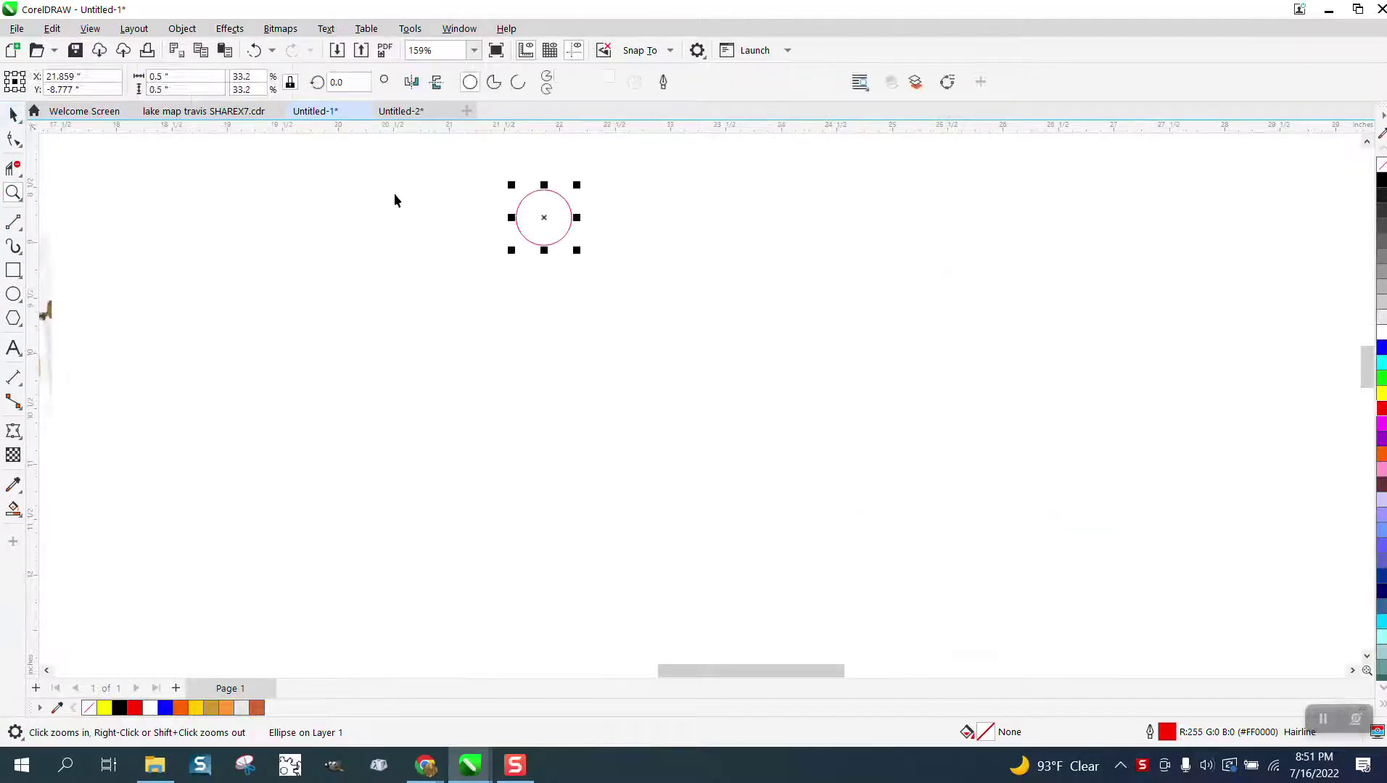
pyautogui.scroll(-1, 513, 273)
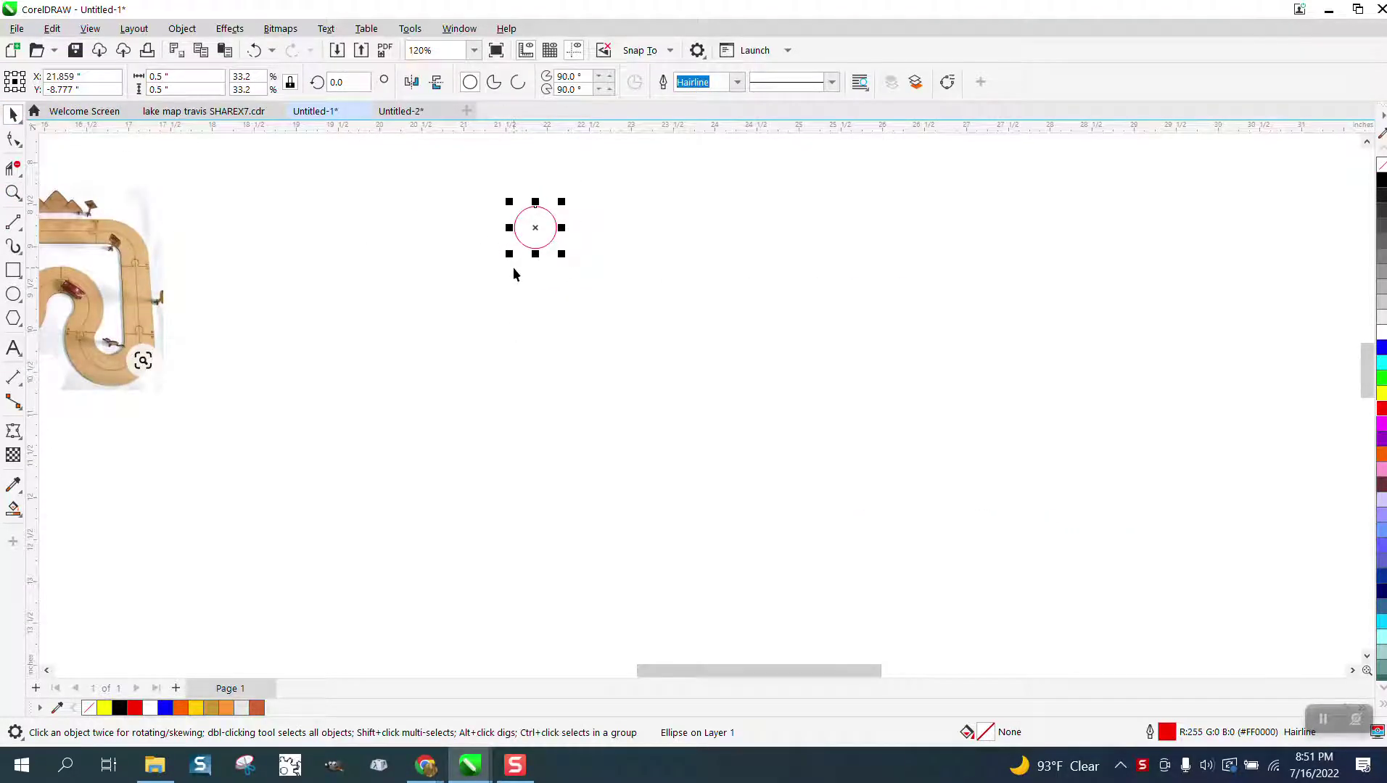
pyautogui.moveTo(535, 229); pyautogui.dragTo(716, 306)
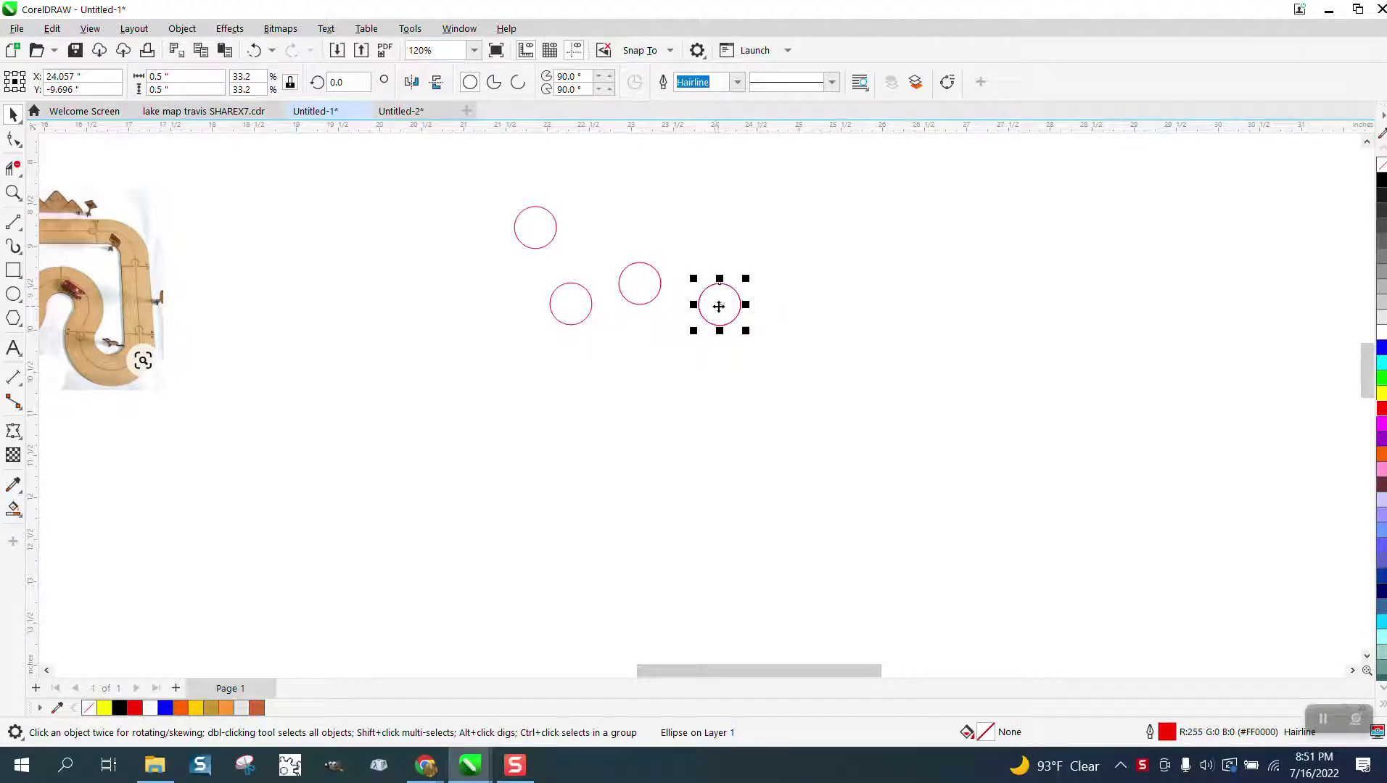
pyautogui.moveTo(715, 306); pyautogui.dragTo(713, 226)
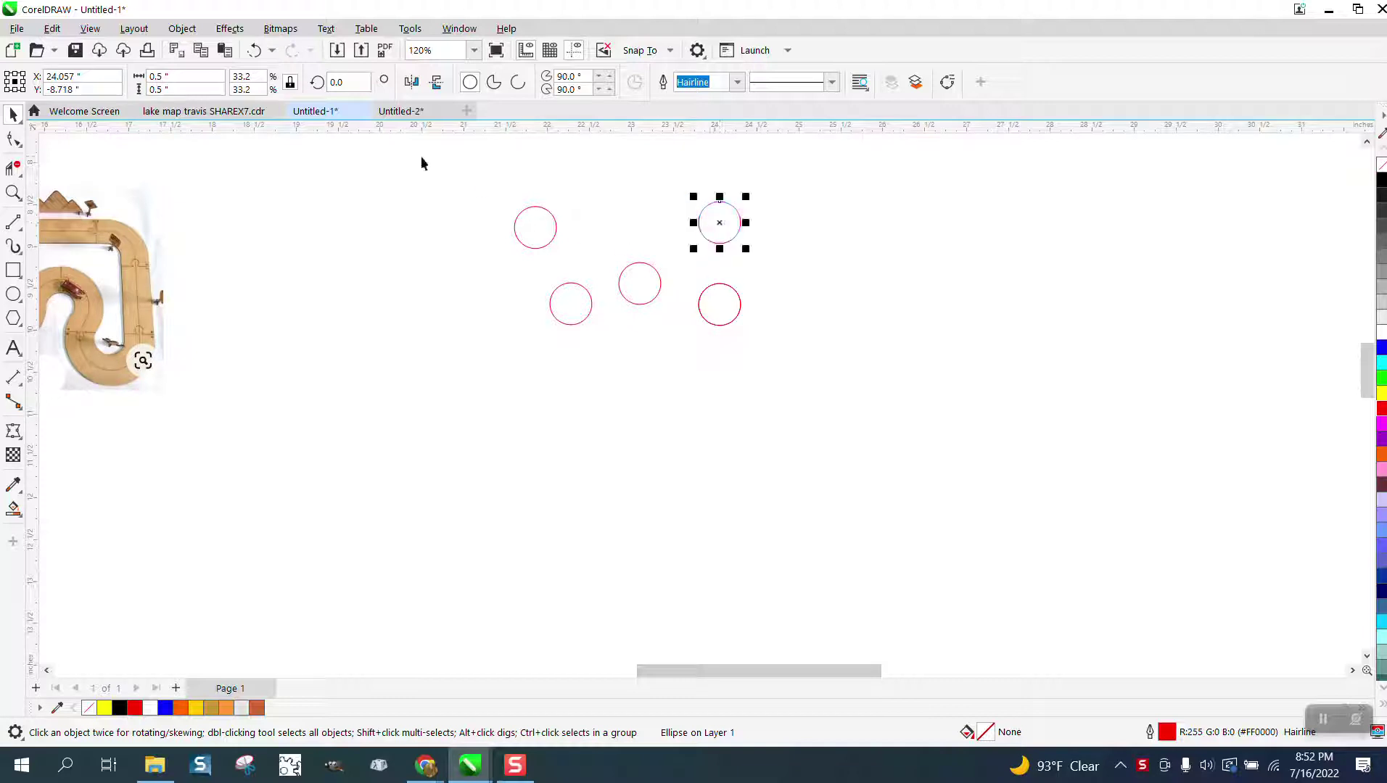
pyautogui.moveTo(423, 163); pyautogui.dragTo(751, 257)
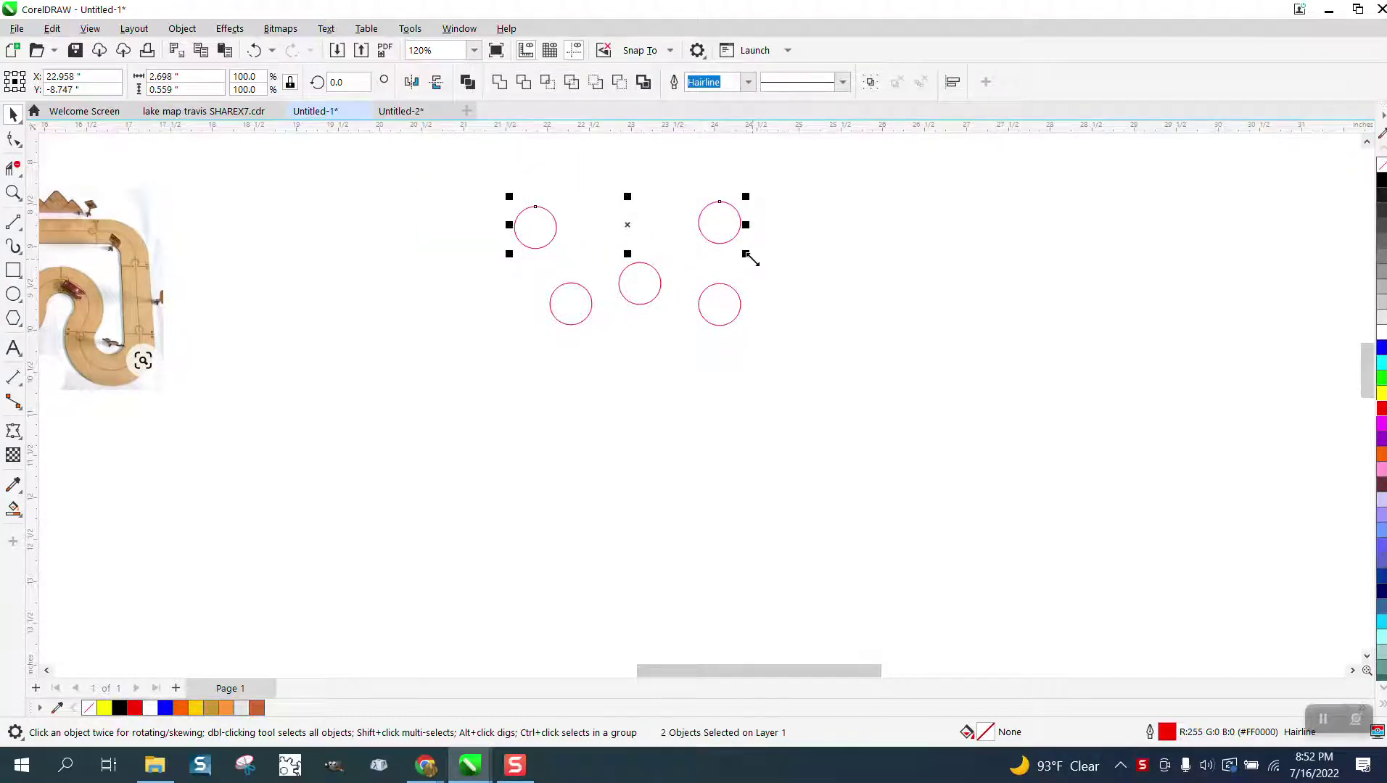
pyautogui.press('t')
pyautogui.click(13, 193)
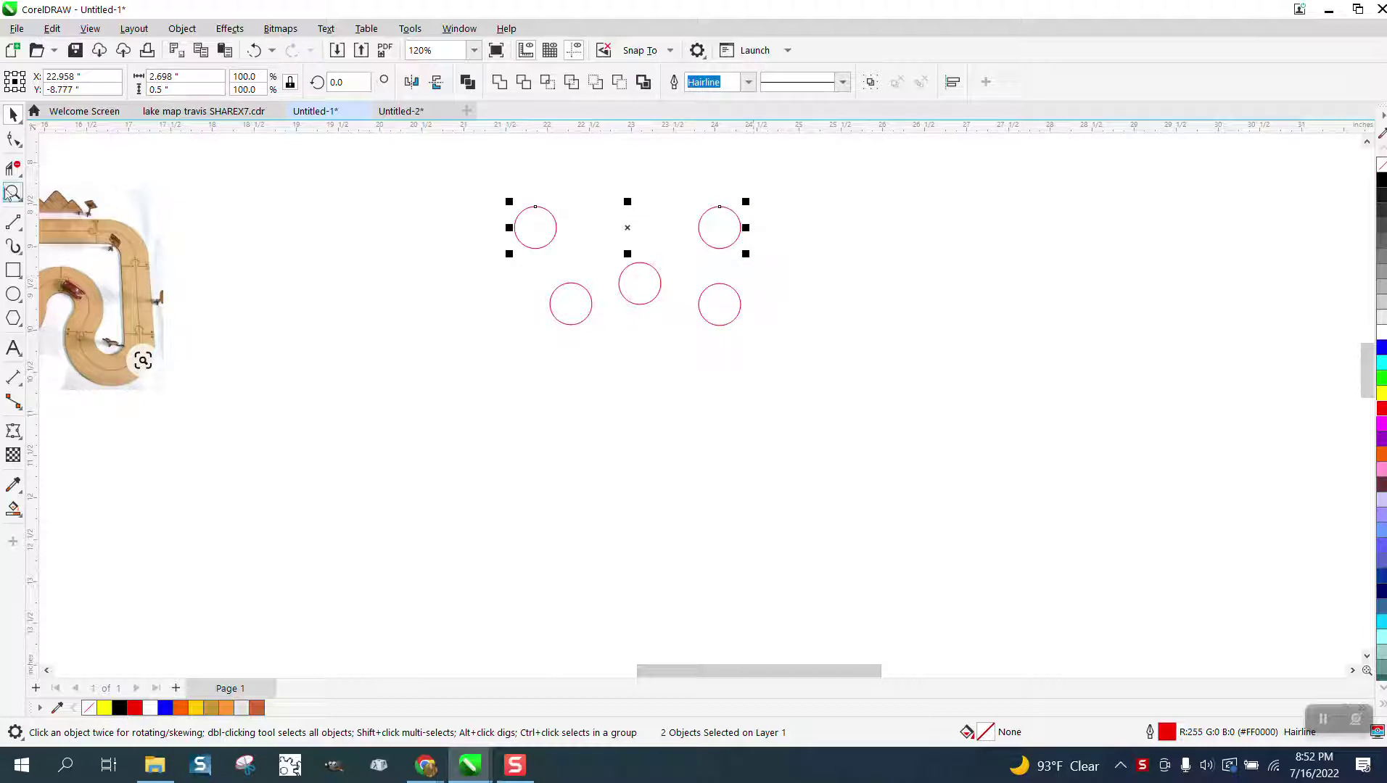
# Draw five tangent 2-point lines linking the circles around the loop.
pyautogui.click(590, 287)
pyautogui.click(22, 231)
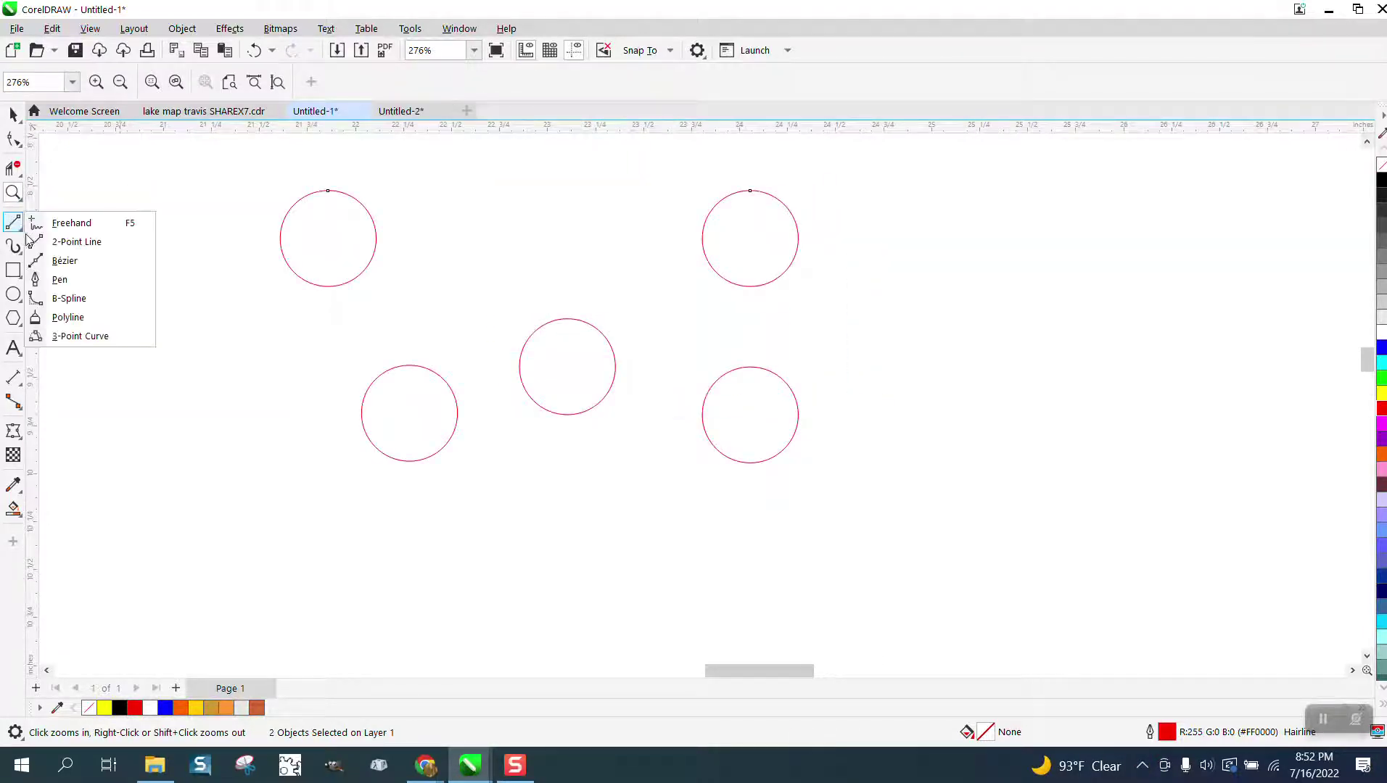
pyautogui.click(65, 240)
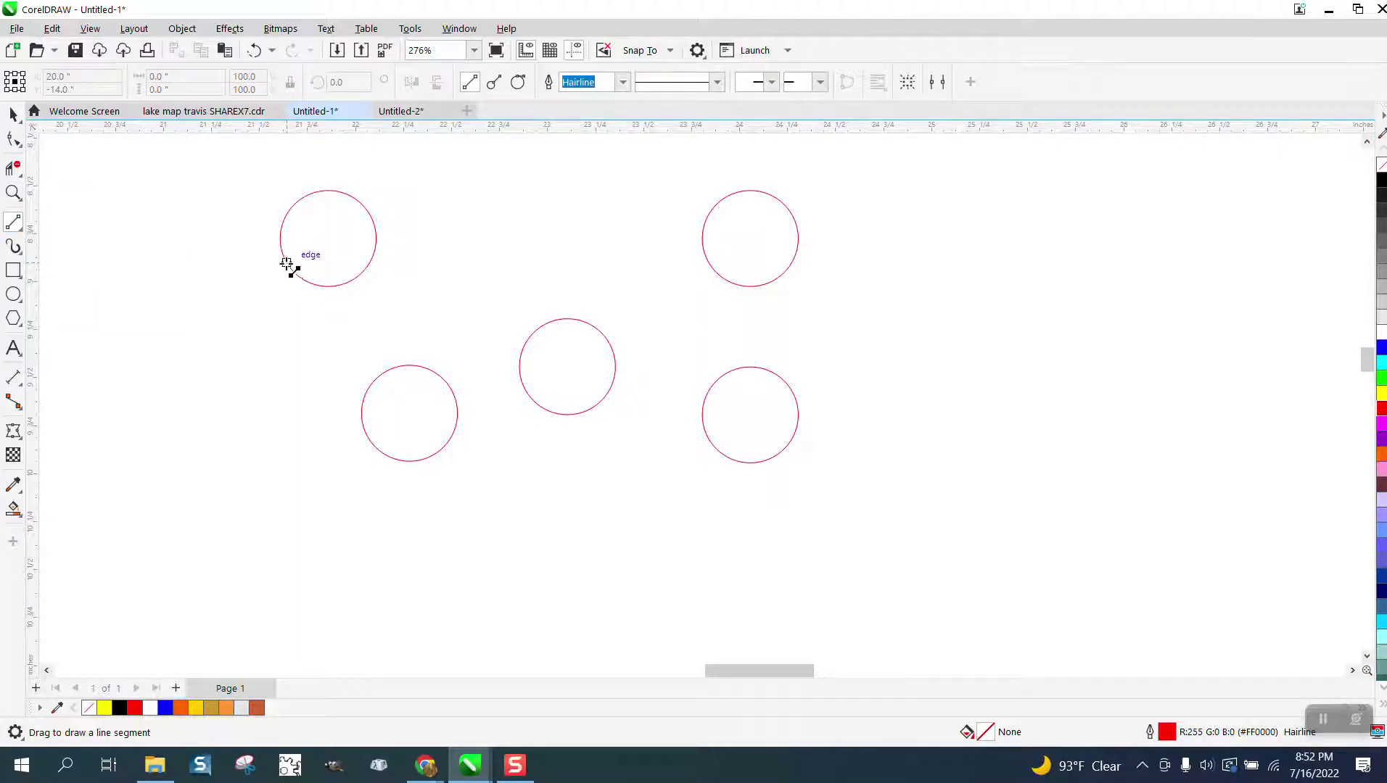
pyautogui.moveTo(287, 263); pyautogui.dragTo(366, 435)
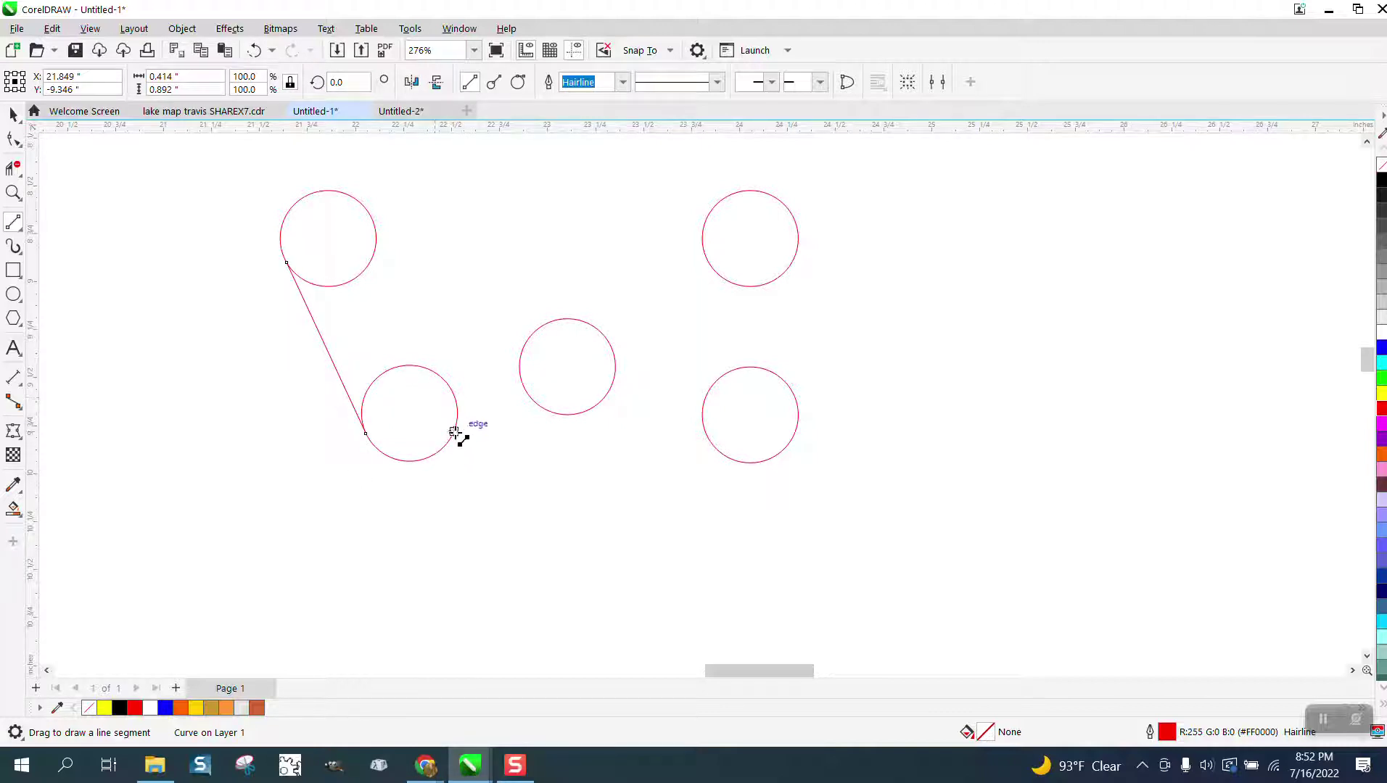
pyautogui.moveTo(455, 433); pyautogui.dragTo(526, 342)
pyautogui.moveTo(610, 342); pyautogui.dragTo(717, 450)
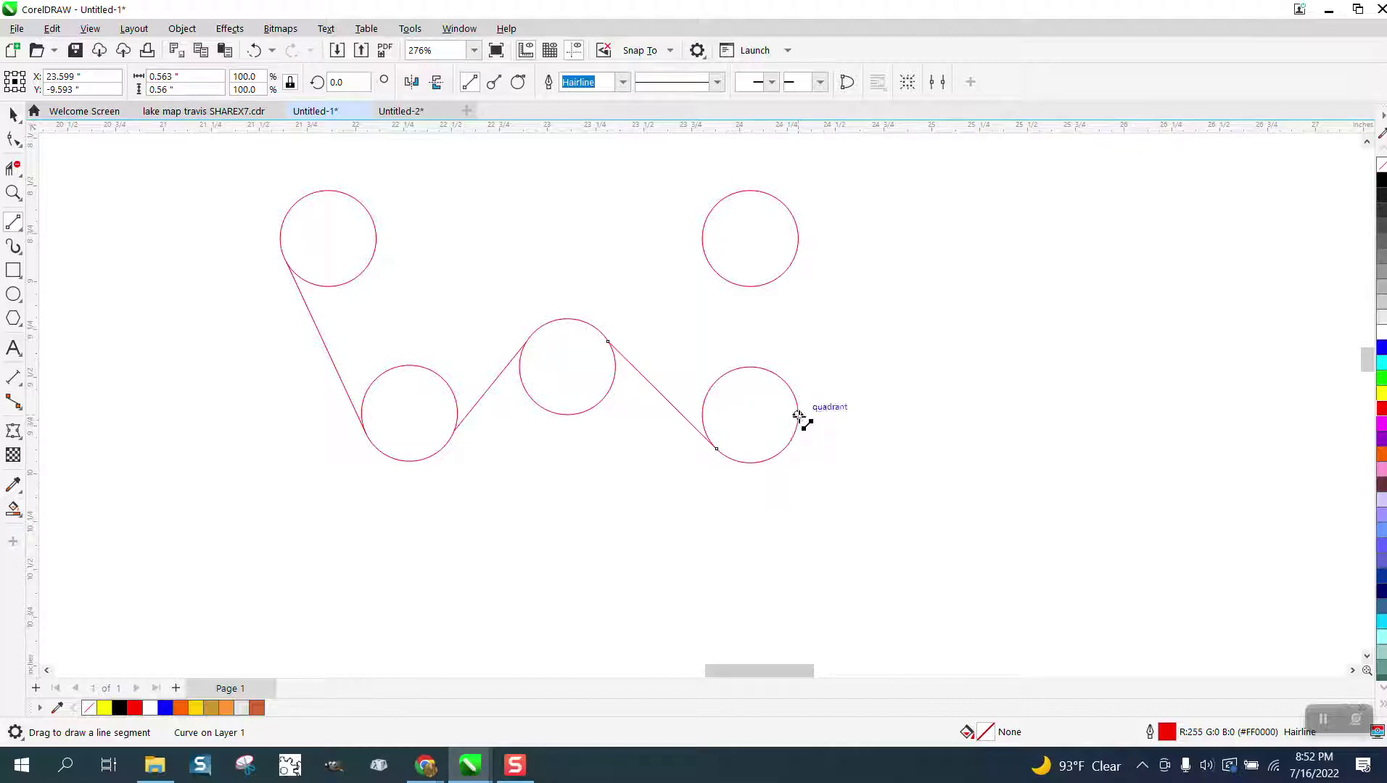
pyautogui.moveTo(798, 415); pyautogui.dragTo(798, 240)
pyautogui.moveTo(751, 192); pyautogui.dragTo(328, 191)
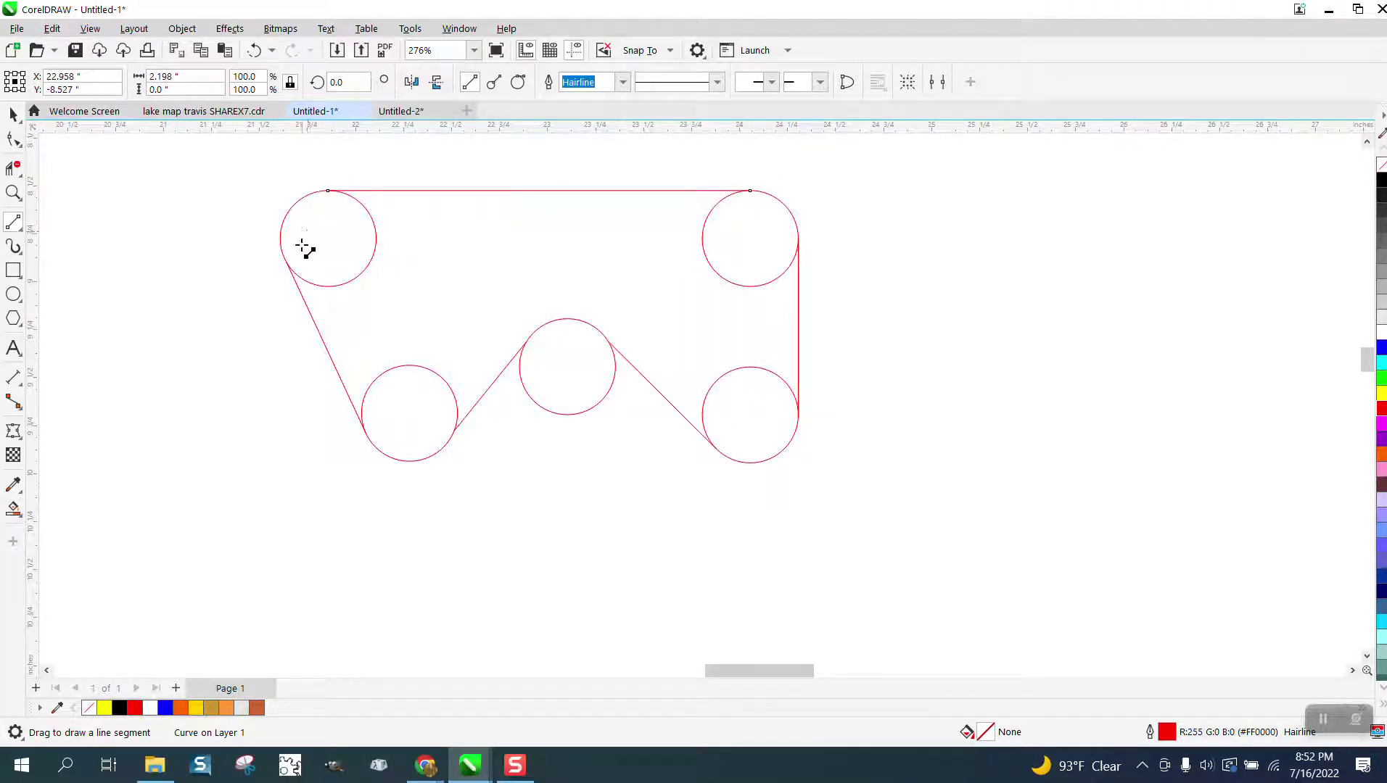
# Trim the inner arc of each of the five circles with Virtual Segment Delete.
pyautogui.click(13, 114)
pyautogui.click(13, 168)
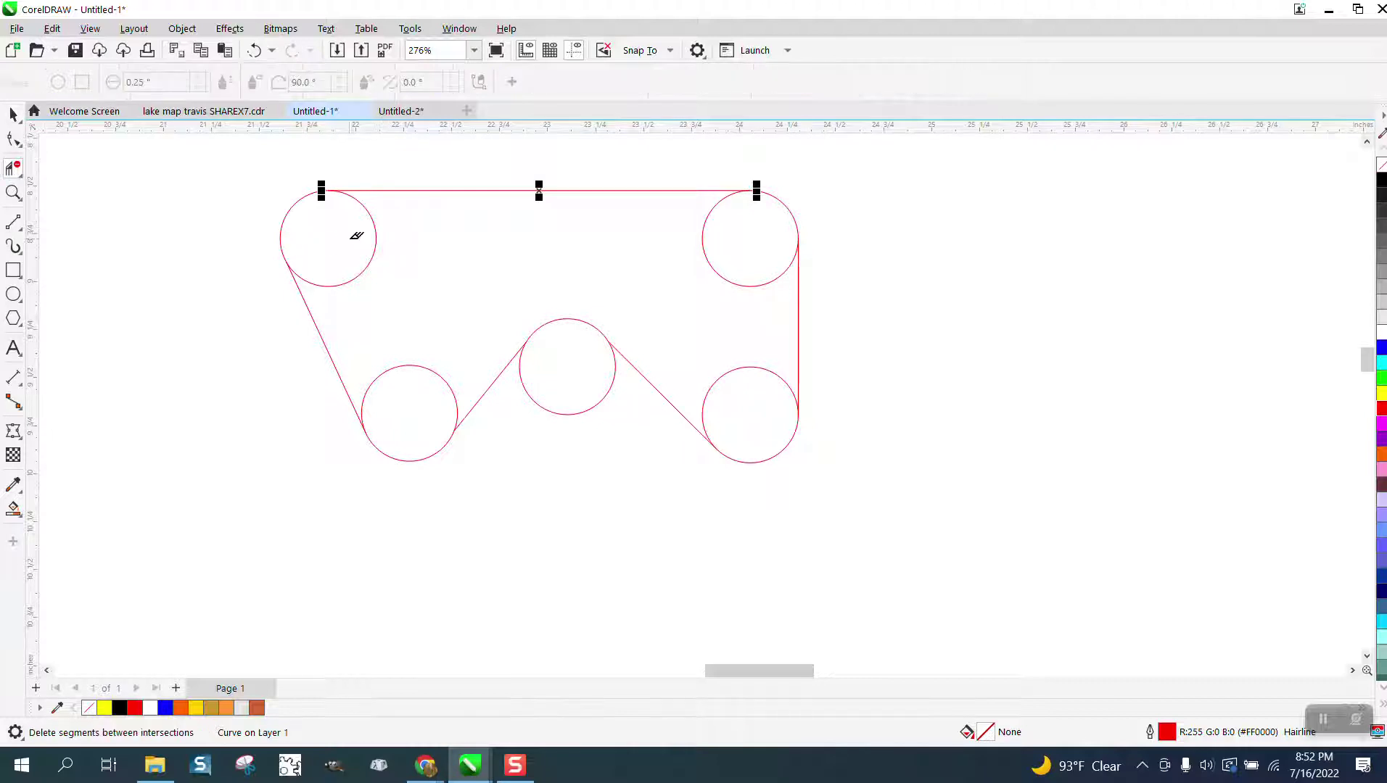
pyautogui.moveTo(356, 248); pyautogui.dragTo(397, 297)
pyautogui.moveTo(402, 339); pyautogui.dragTo(418, 384)
pyautogui.moveTo(560, 399); pyautogui.dragTo(570, 425)
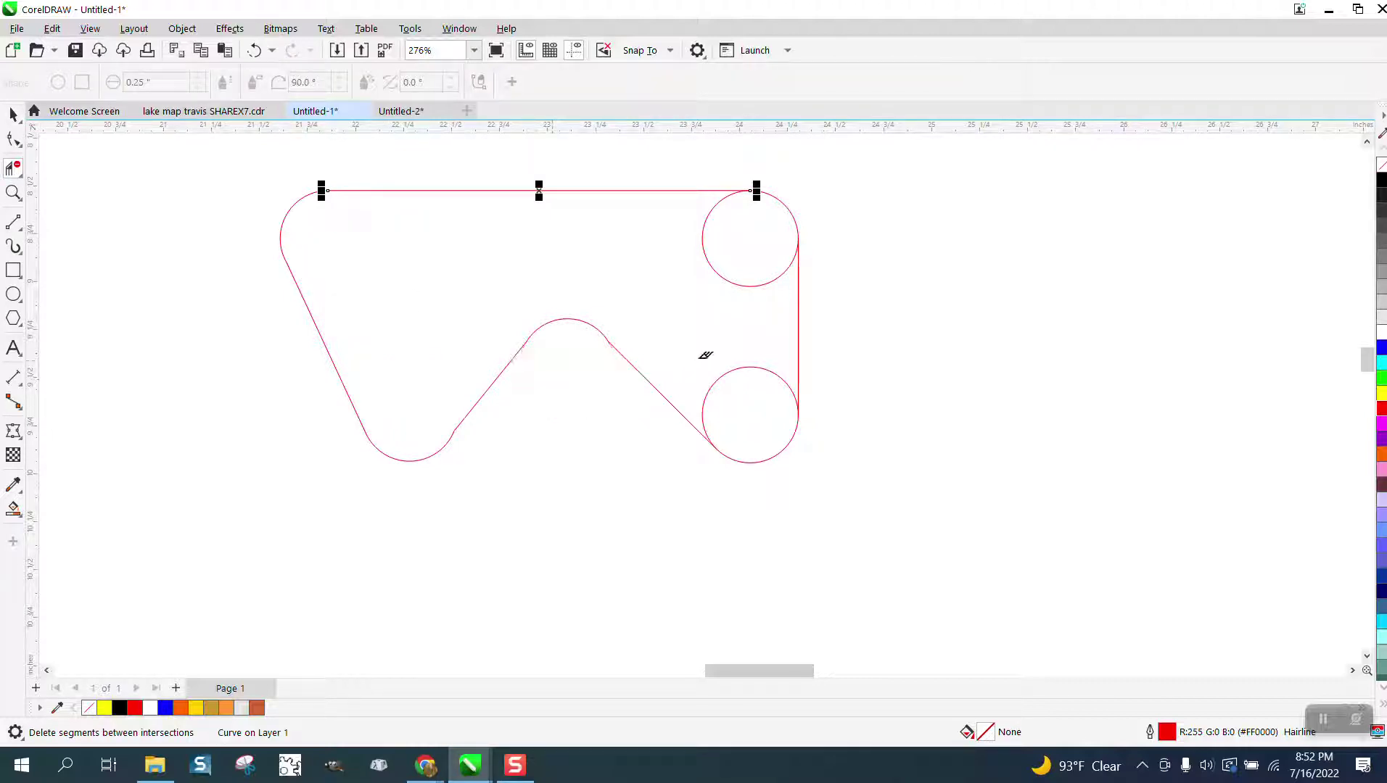
pyautogui.moveTo(706, 354); pyautogui.dragTo(733, 379)
pyautogui.moveTo(736, 261); pyautogui.dragTo(737, 288)
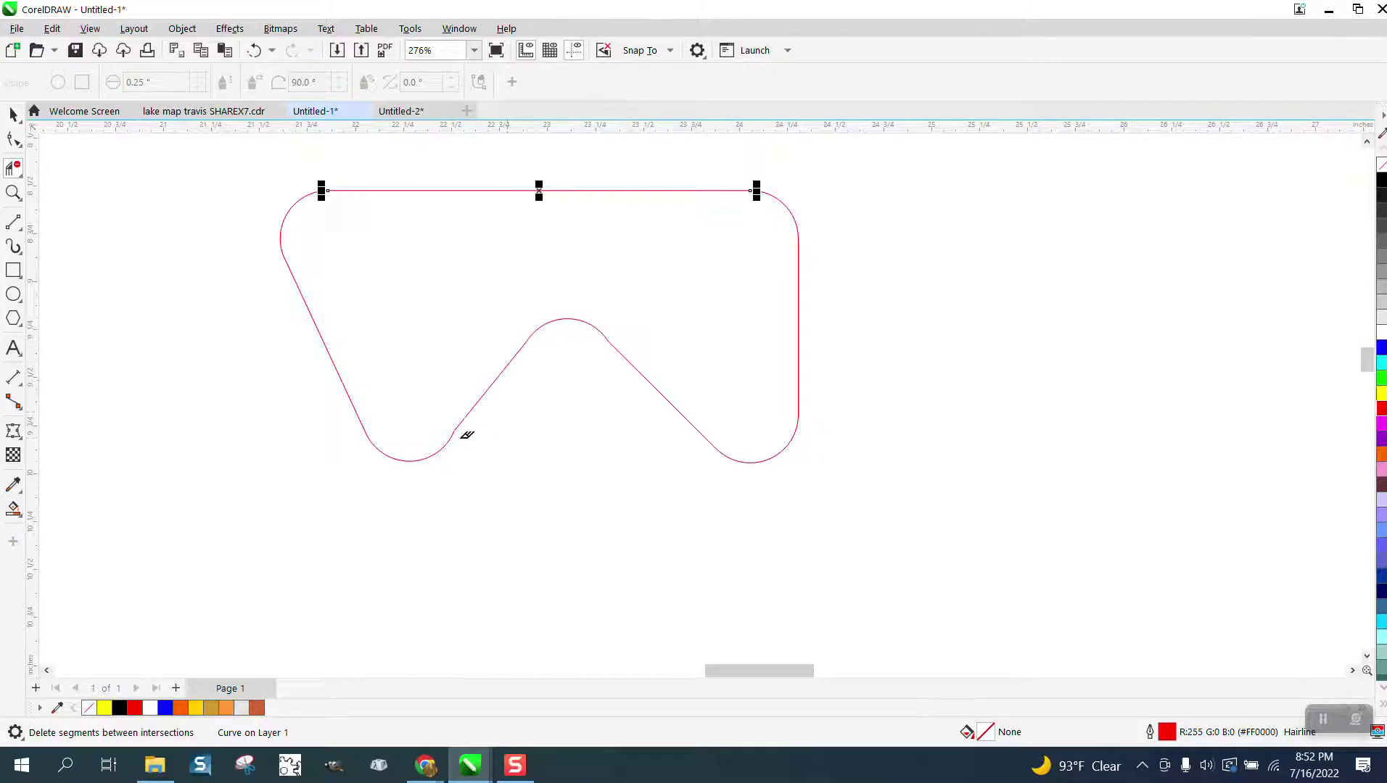
# Undo the five arc trims and the last three connecting lines.
pyautogui.click(254, 50)
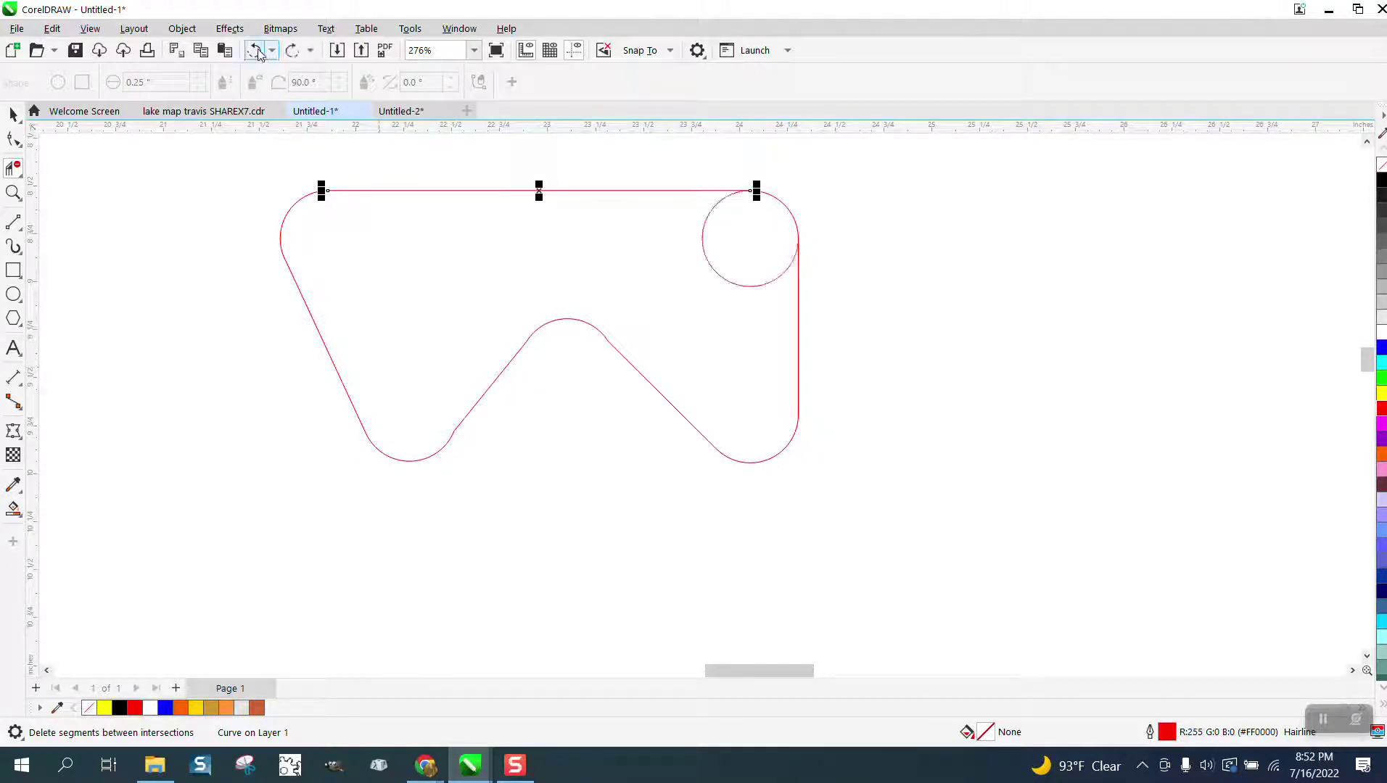
pyautogui.click(255, 50)
pyautogui.click(255, 50)
pyautogui.click(254, 50)
pyautogui.click(254, 50)
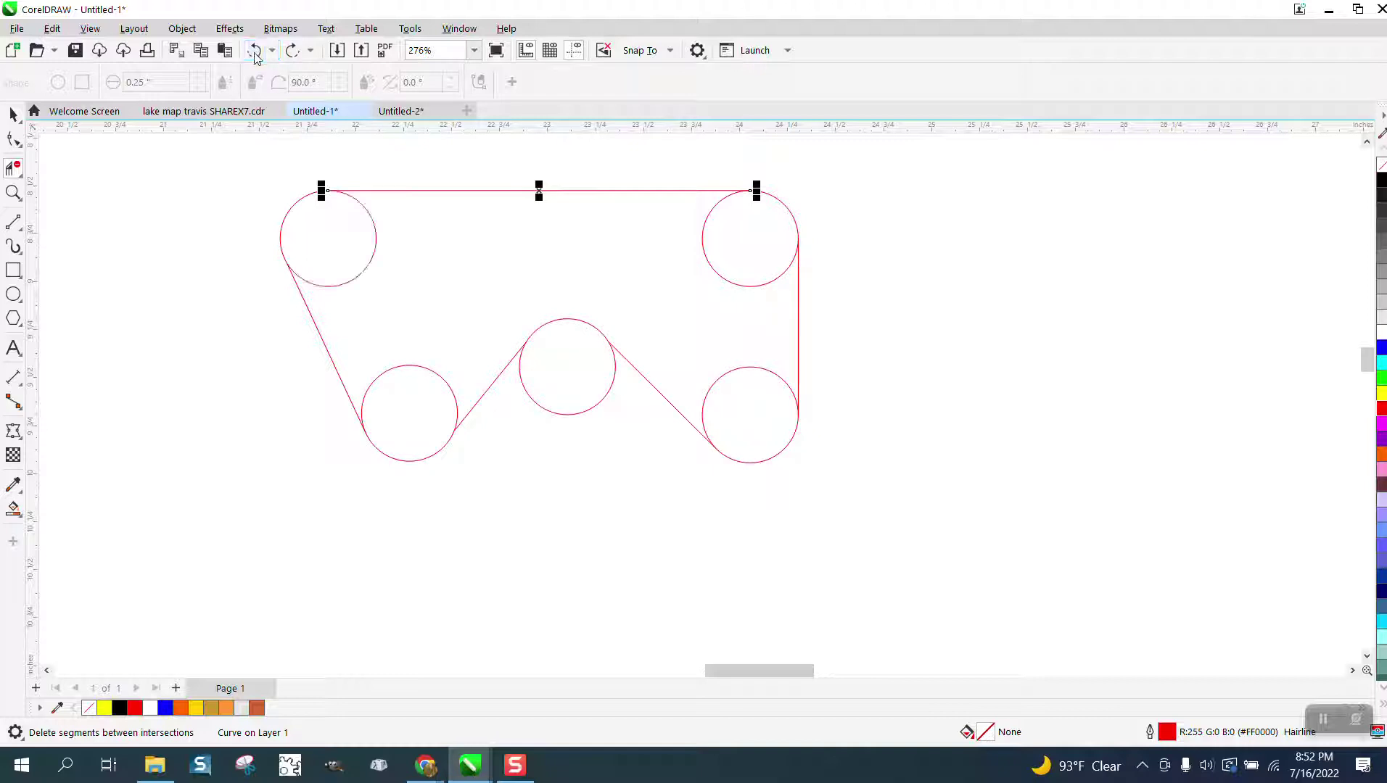
pyautogui.click(254, 55)
pyautogui.click(254, 54)
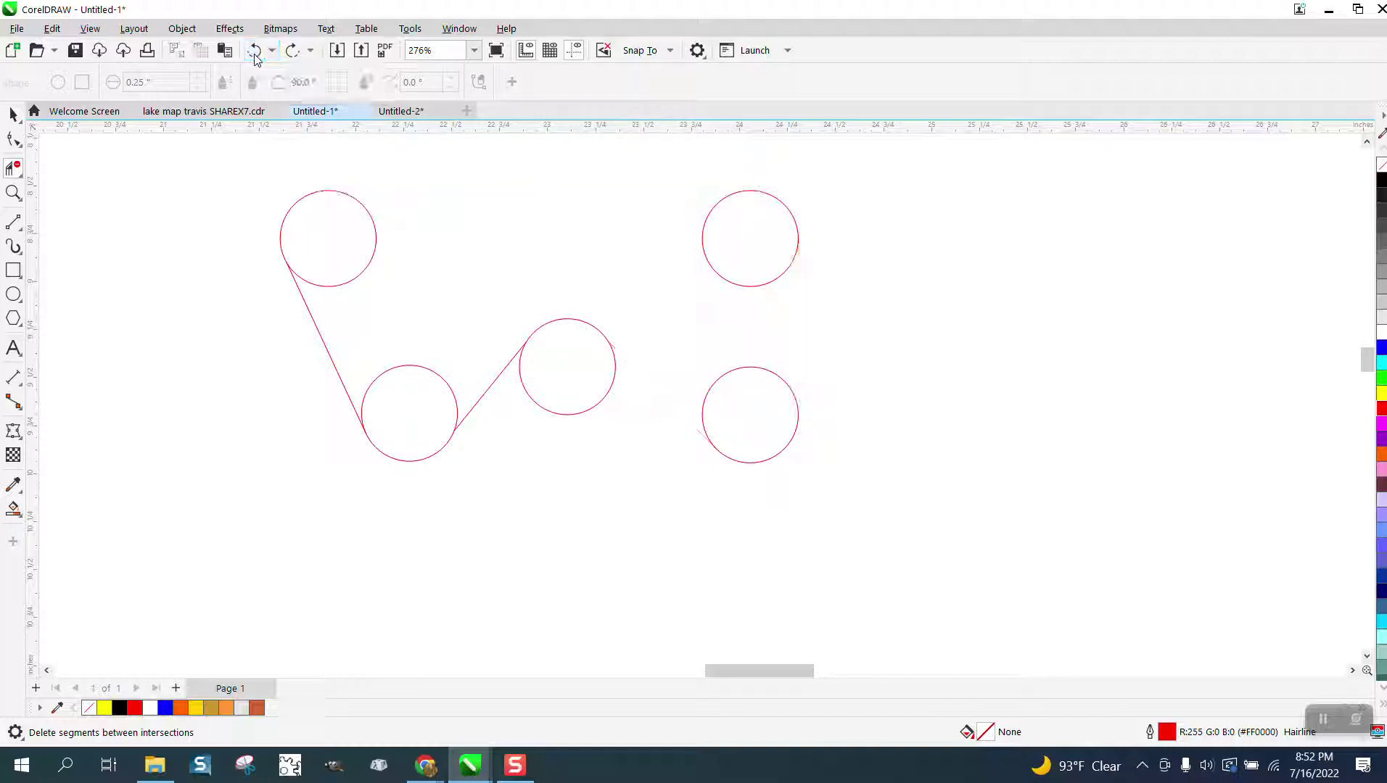
pyautogui.click(254, 55)
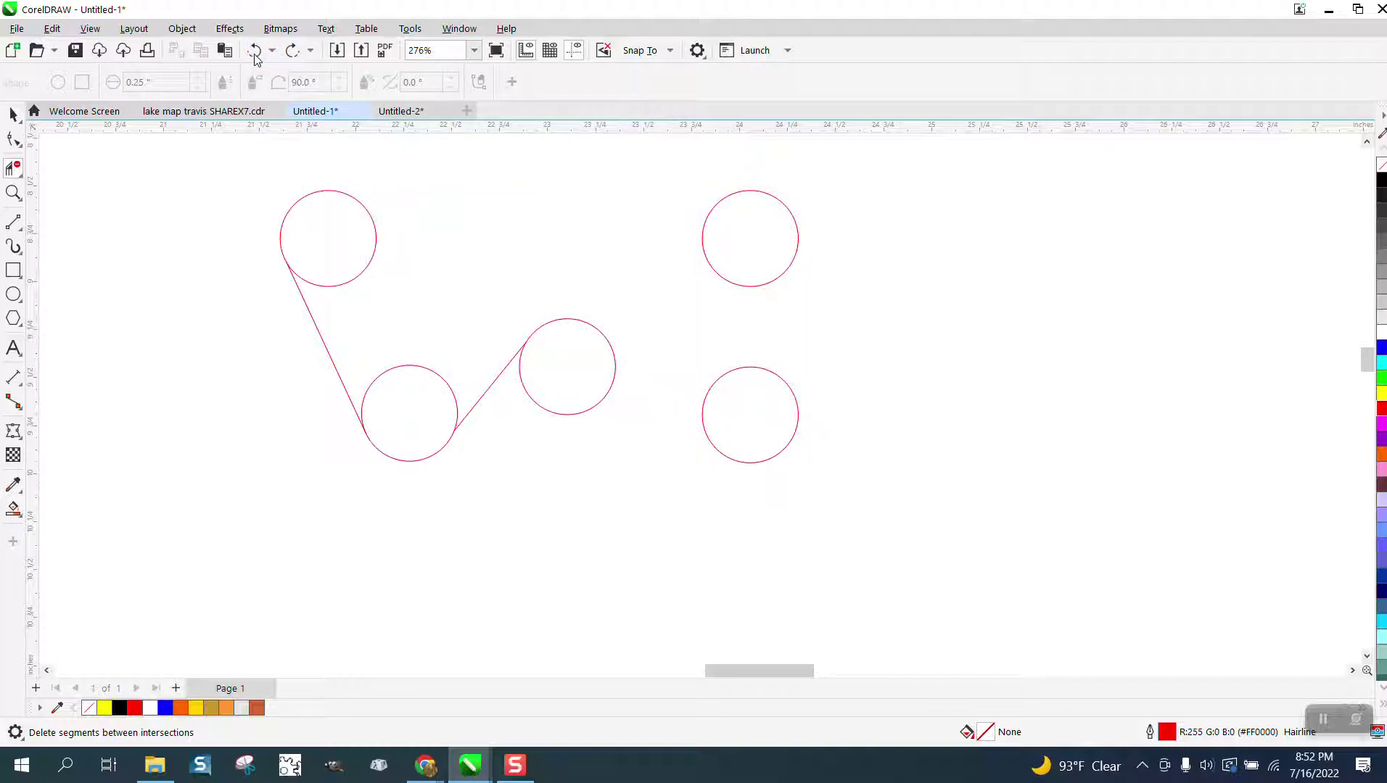
# Redraw the lower-left to middle tangent line and slide its end along the lower-left circle.
pyautogui.click(13, 192)
pyautogui.moveTo(255, 268); pyautogui.dragTo(721, 531)
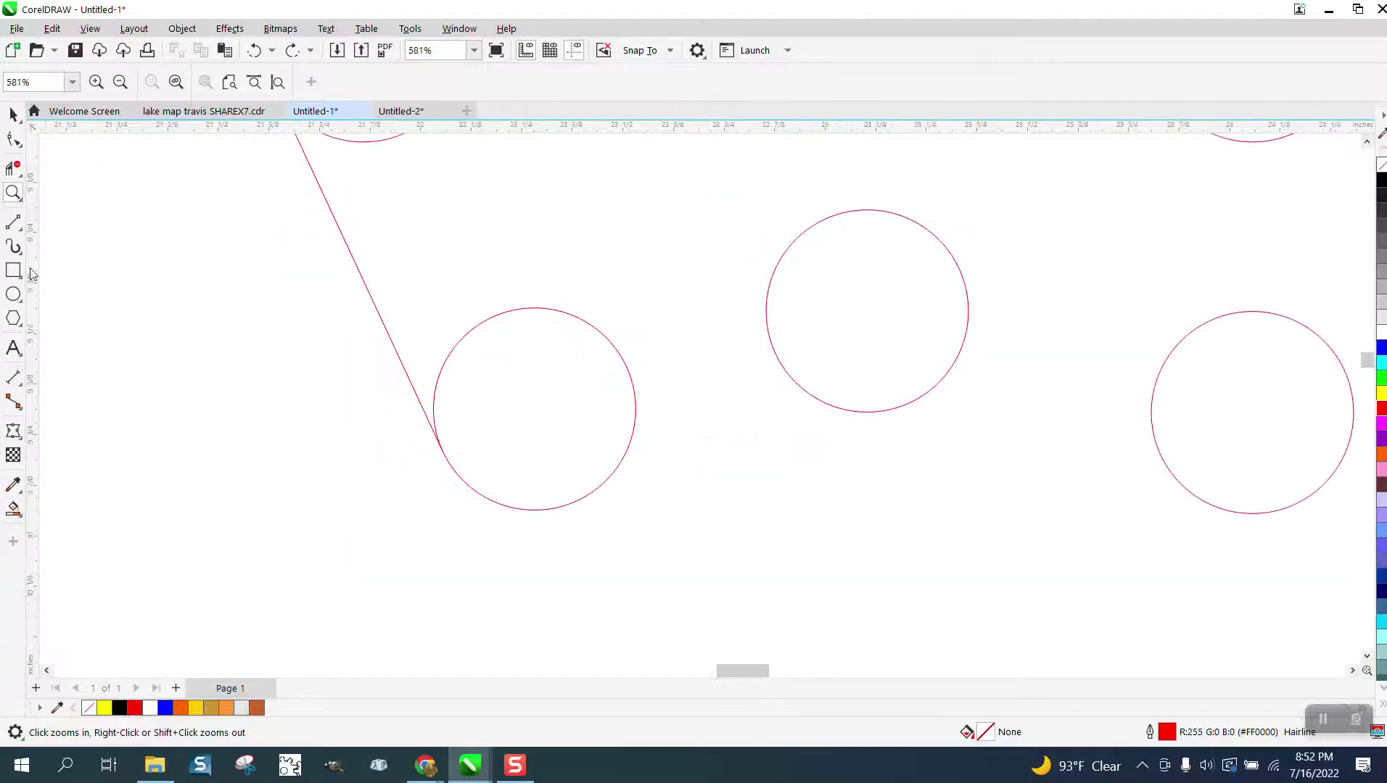
pyautogui.moveTo(20, 230); pyautogui.dragTo(51, 241)
pyautogui.moveTo(593, 494); pyautogui.dragTo(624, 468)
pyautogui.press('Delete')
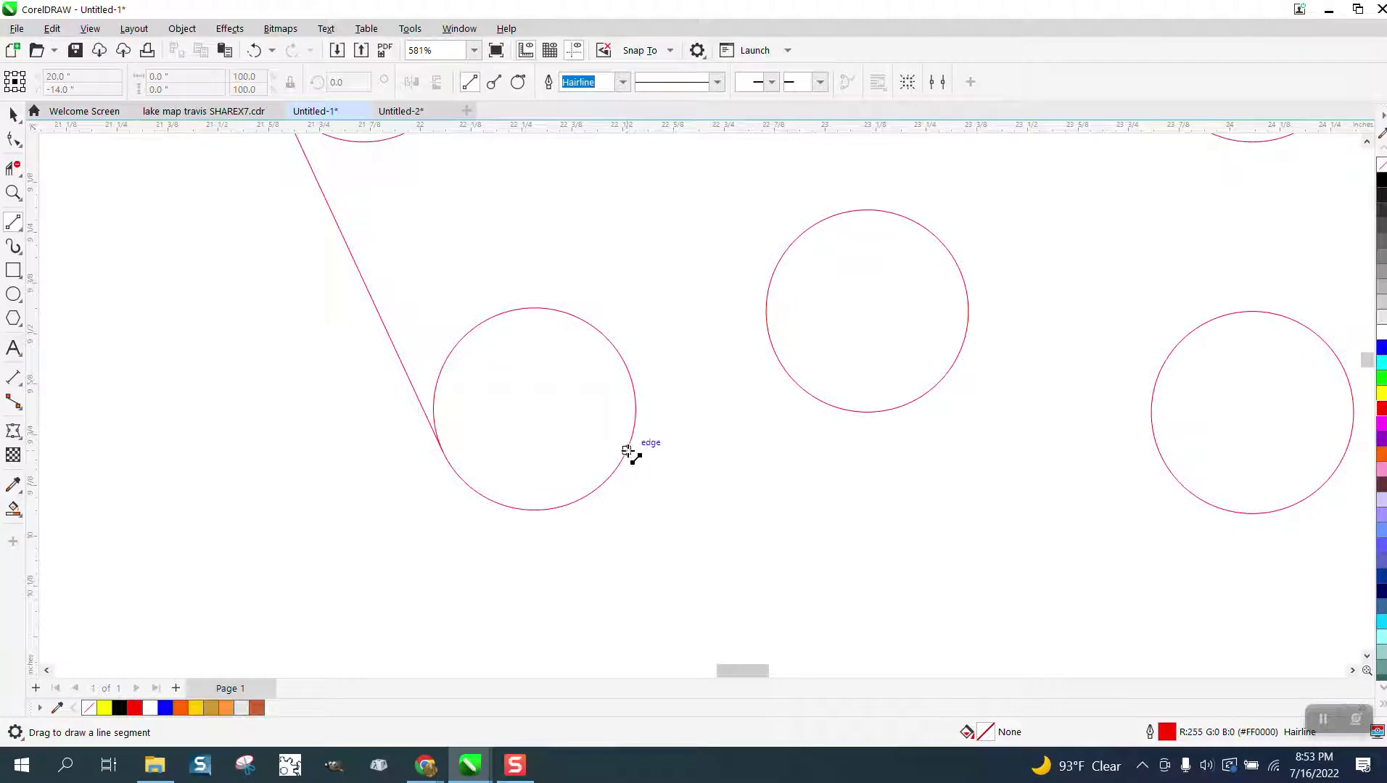
pyautogui.moveTo(629, 451); pyautogui.dragTo(788, 248)
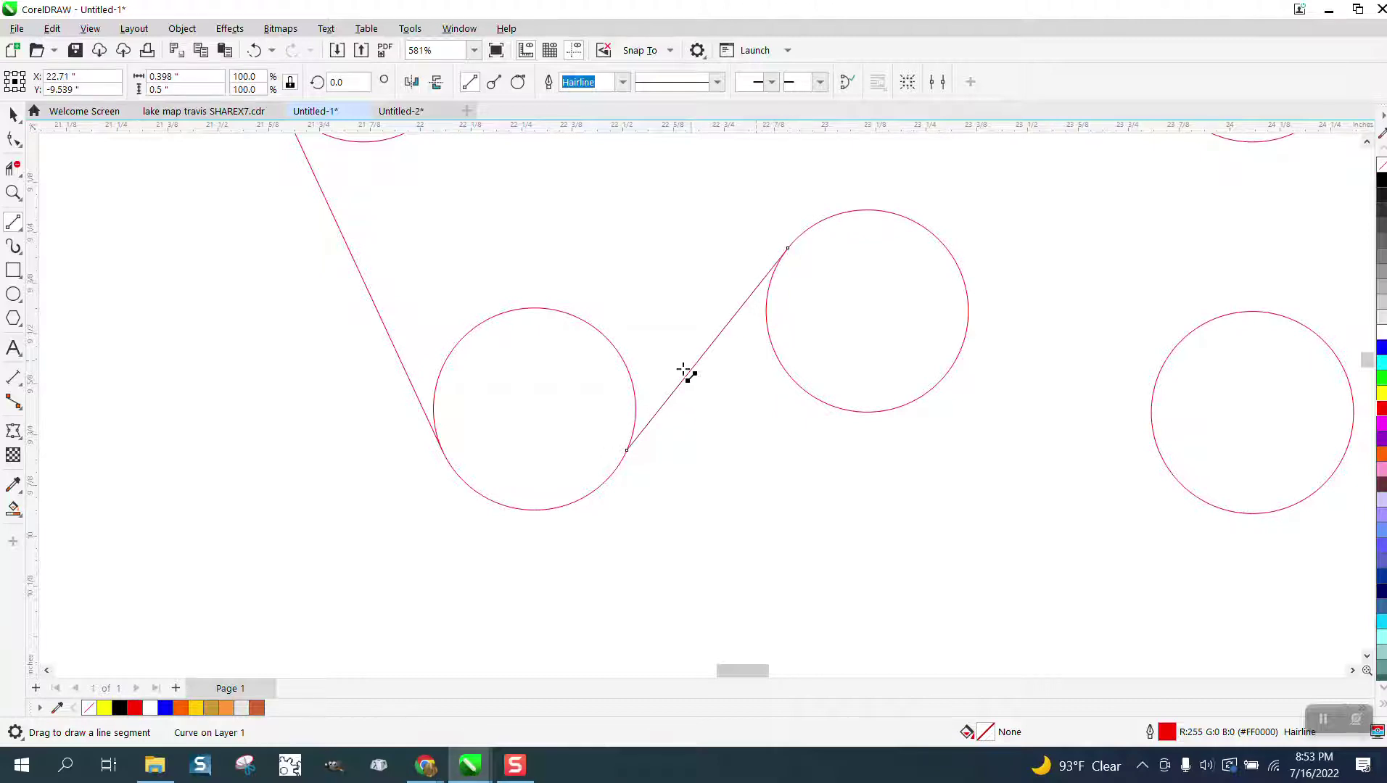
pyautogui.click(14, 139)
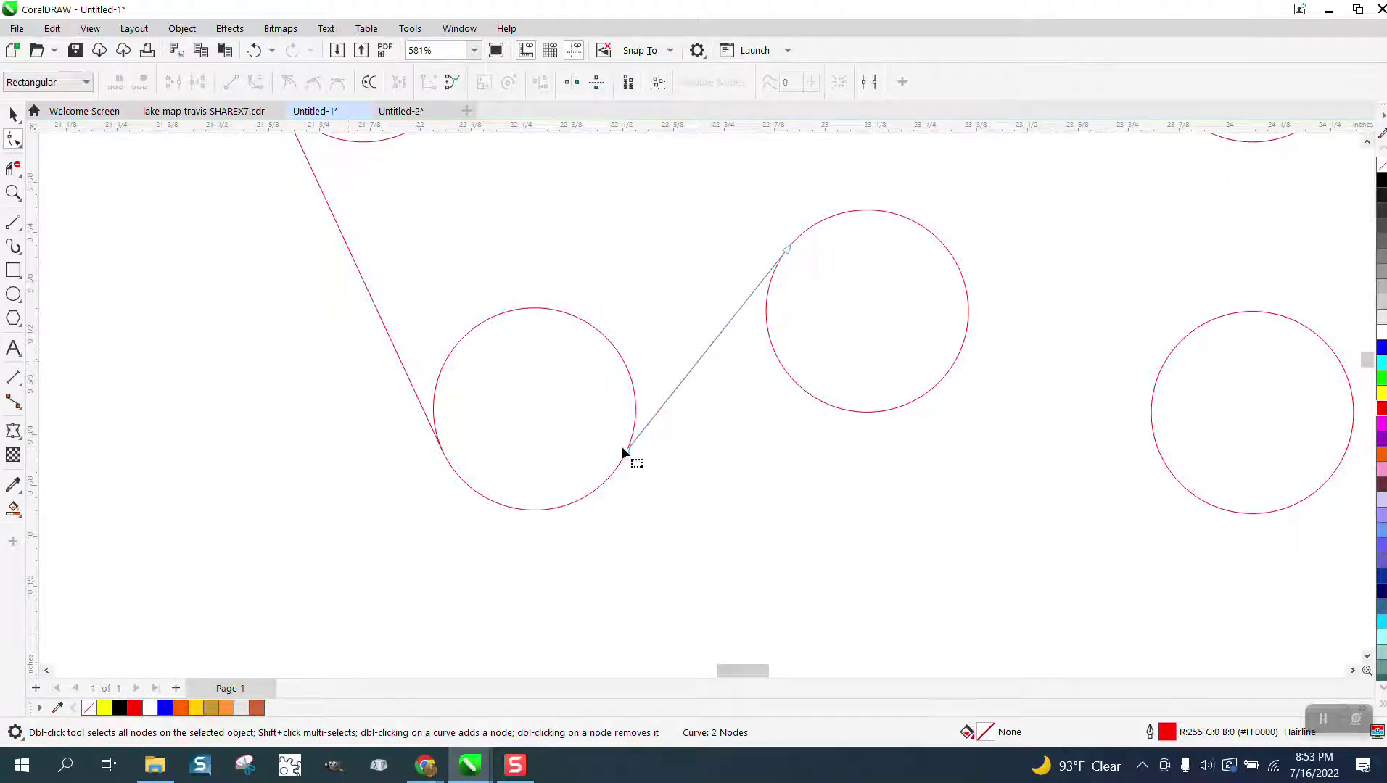
pyautogui.moveTo(625, 454); pyautogui.dragTo(613, 476)
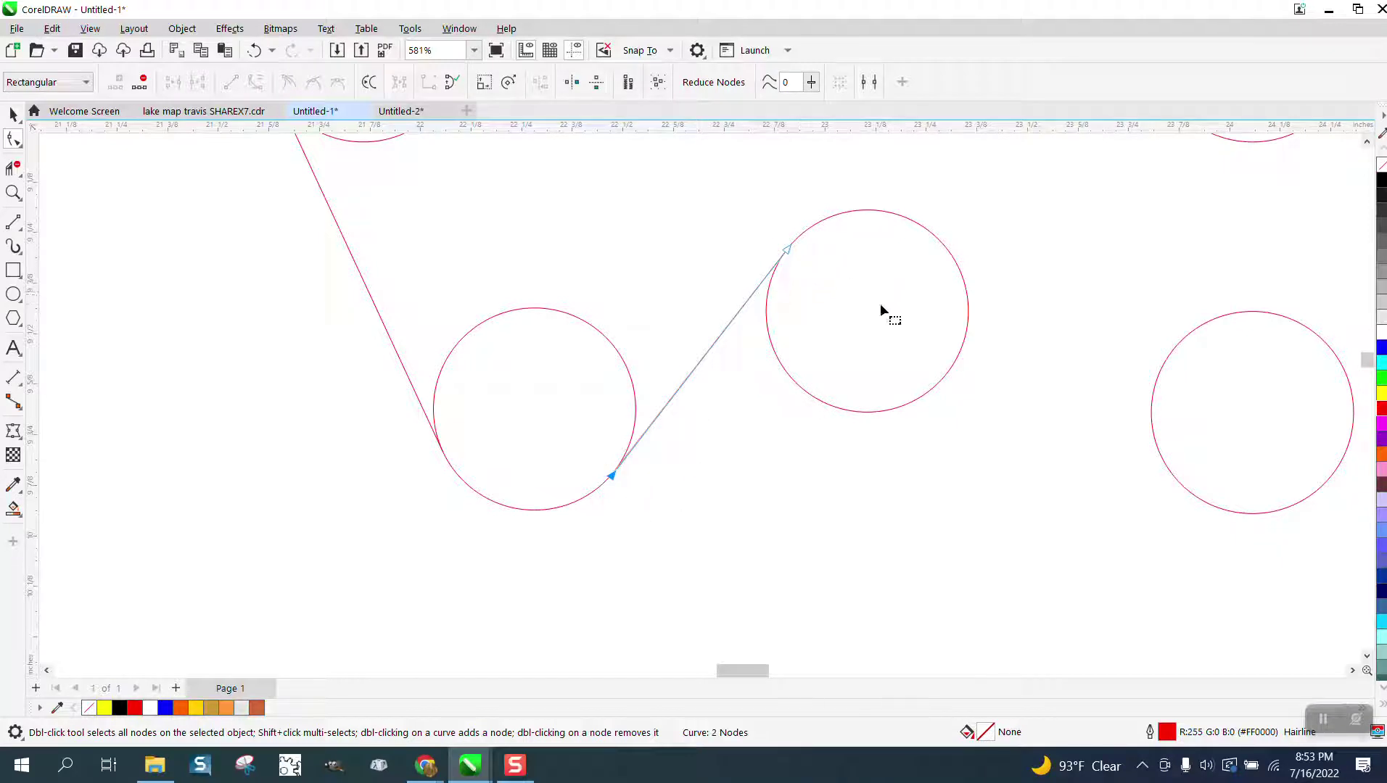
# Draw the middle-to-right tangent, the right vertical line and the top line.
pyautogui.click(13, 223)
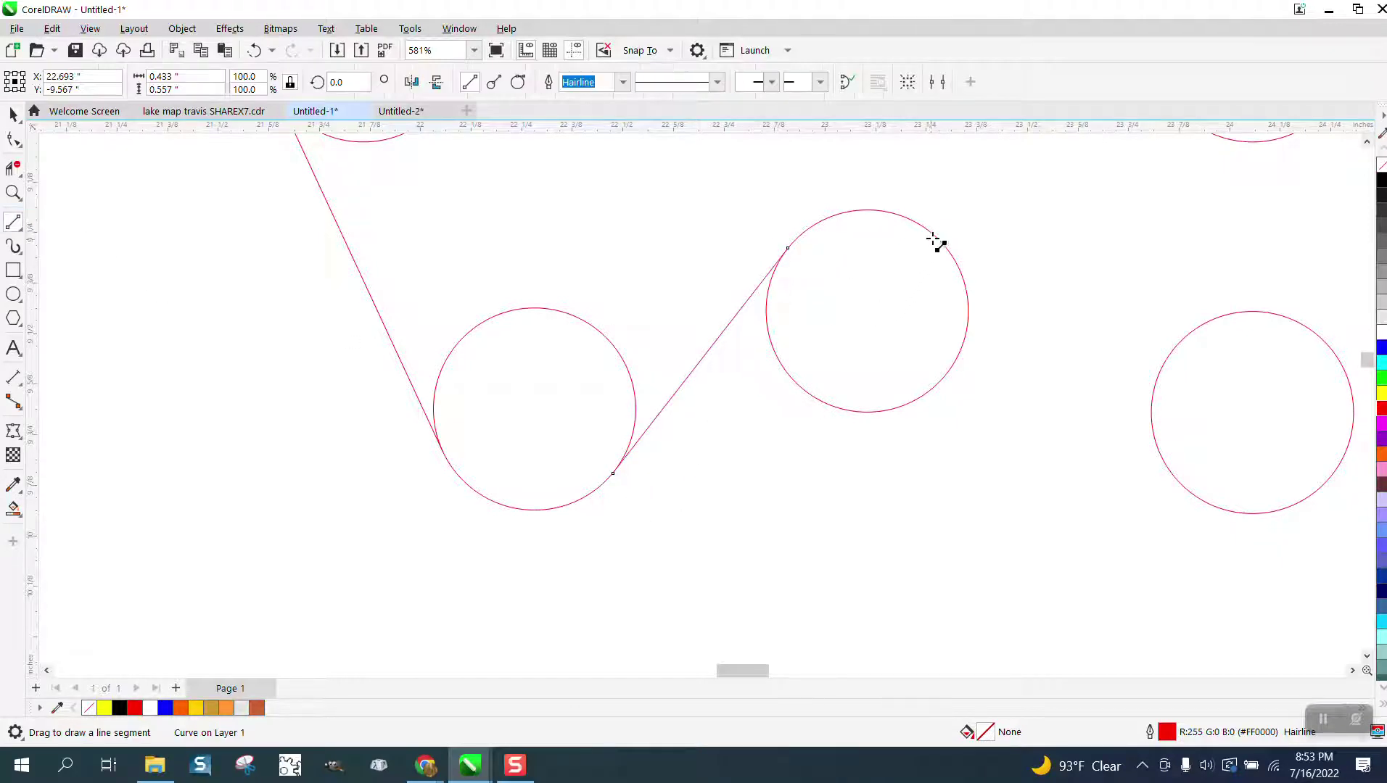
pyautogui.moveTo(937, 236); pyautogui.dragTo(1187, 490)
pyautogui.scroll(-3, 878, 480)
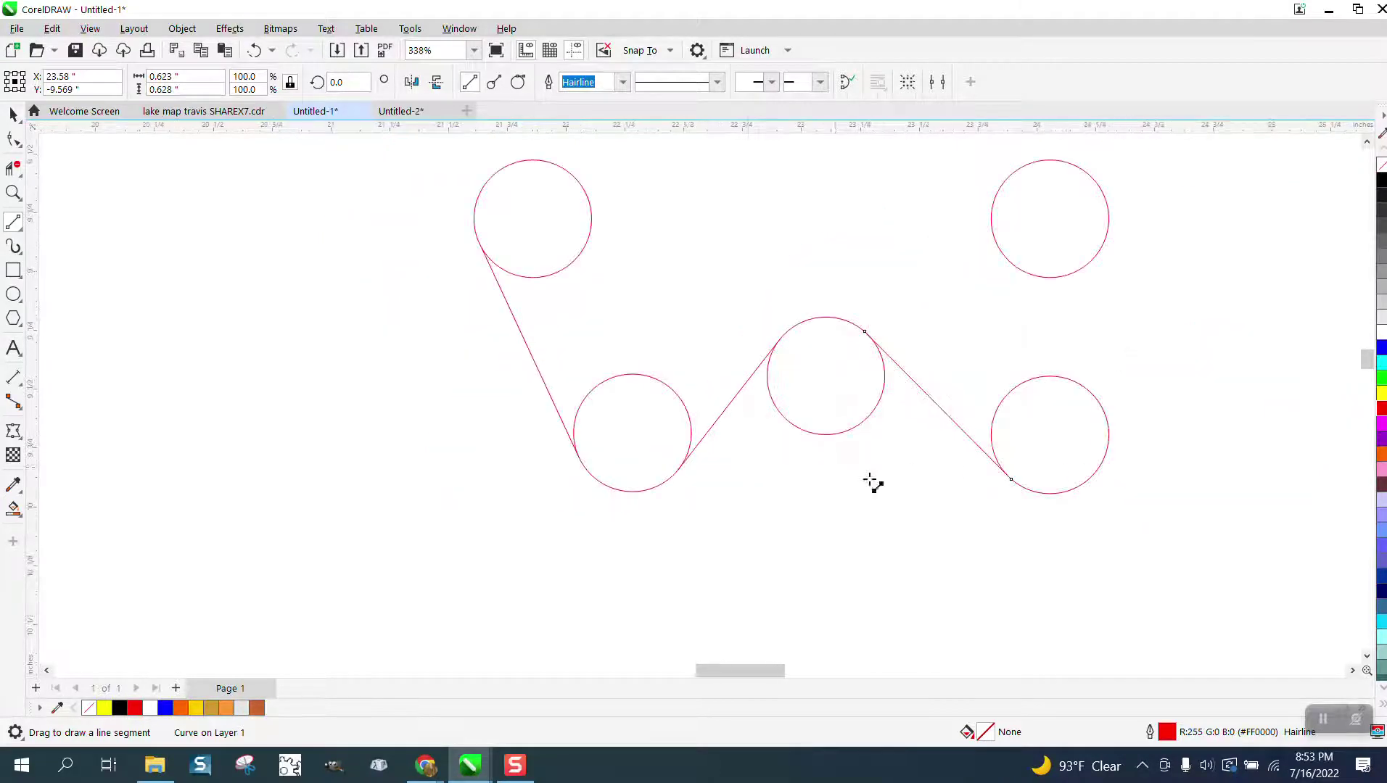
pyautogui.moveTo(1109, 435); pyautogui.dragTo(1109, 218)
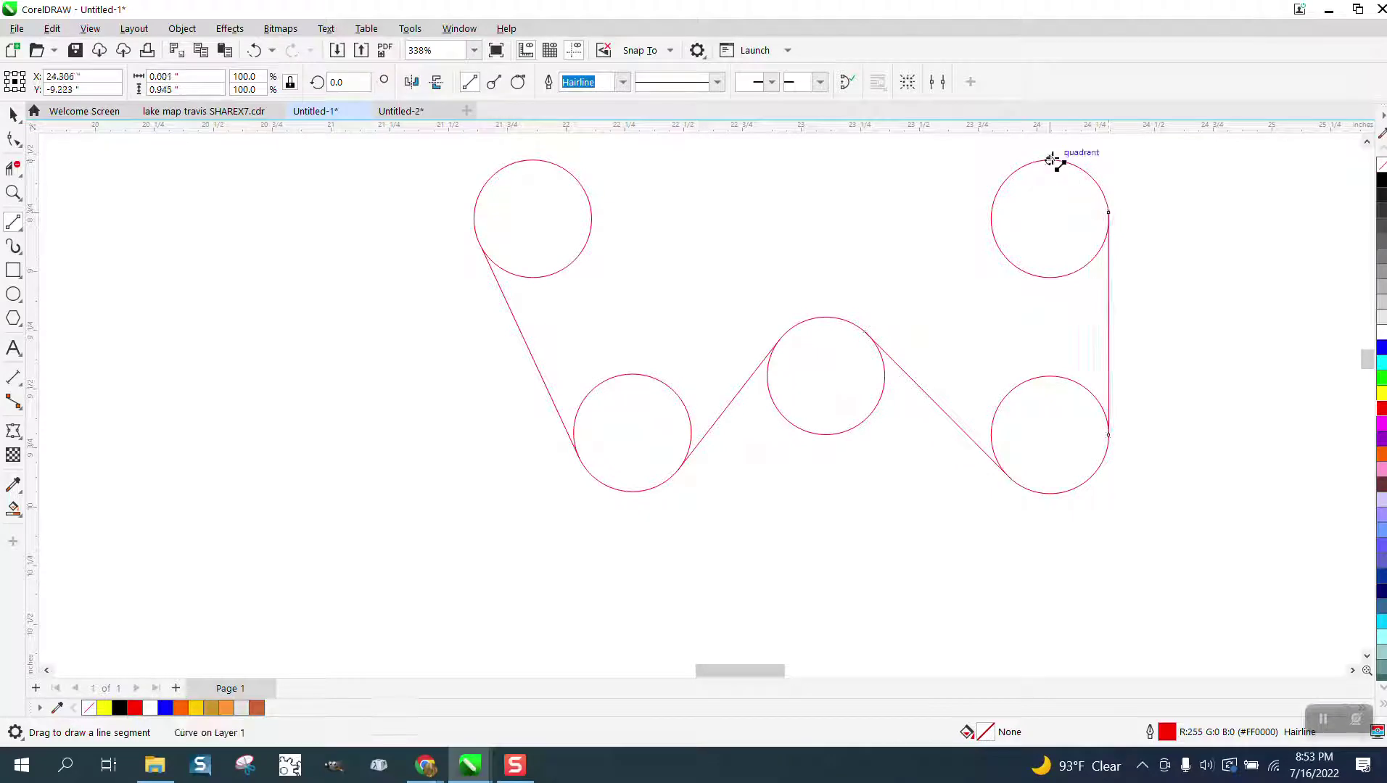
pyautogui.moveTo(1049, 159); pyautogui.dragTo(532, 161)
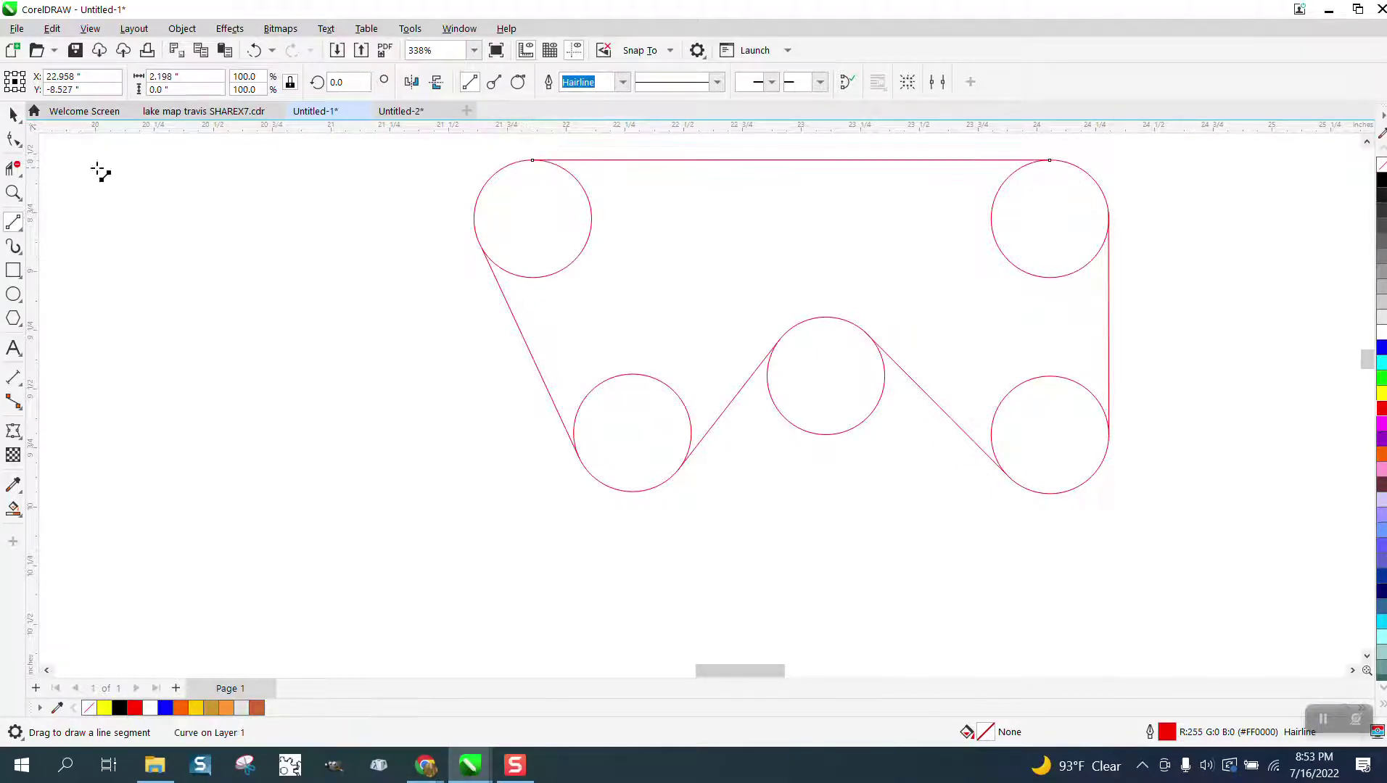
# Trim the leftover inner arcs of all five circles into one clean loop.
pyautogui.click(16, 169)
pyautogui.moveTo(574, 254); pyautogui.dragTo(644, 348)
pyautogui.click(644, 375)
pyautogui.moveTo(861, 385); pyautogui.dragTo(890, 439)
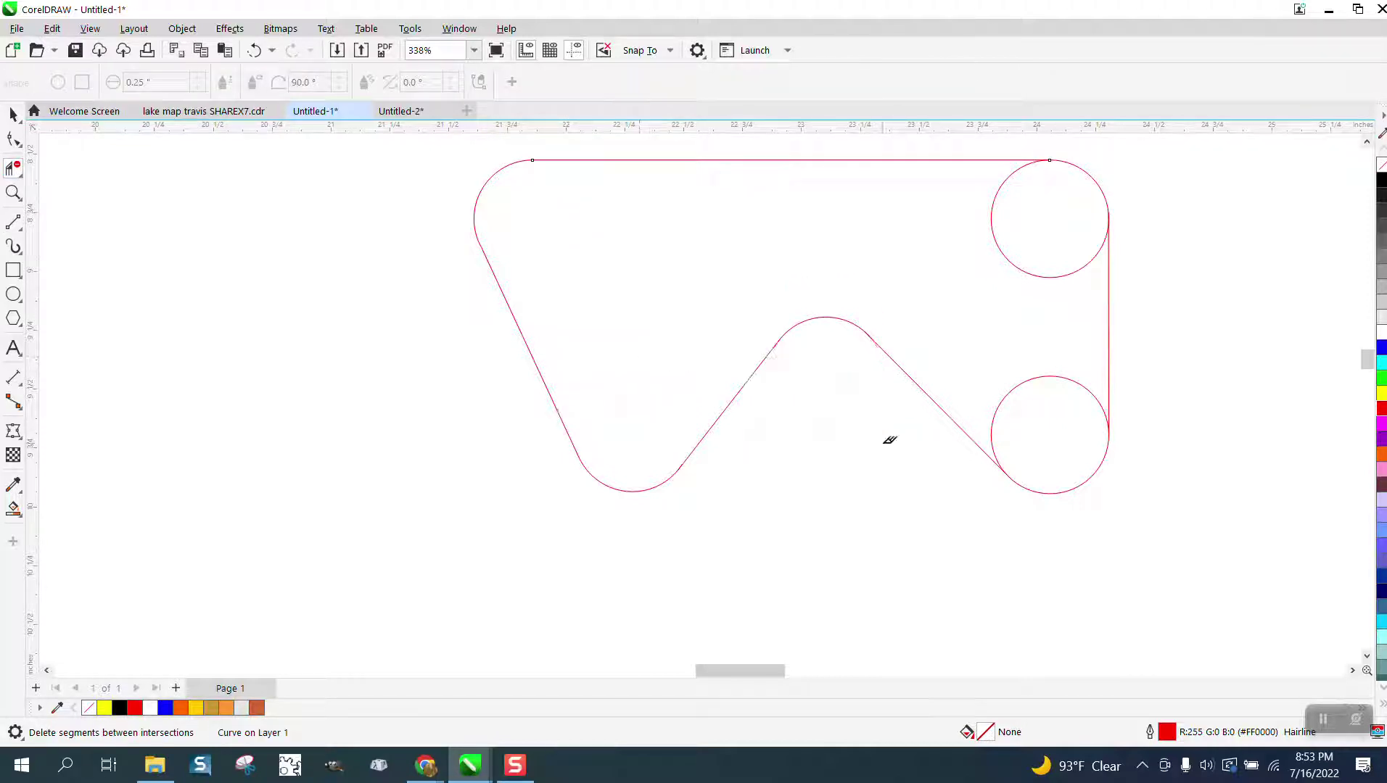
pyautogui.click(1049, 377)
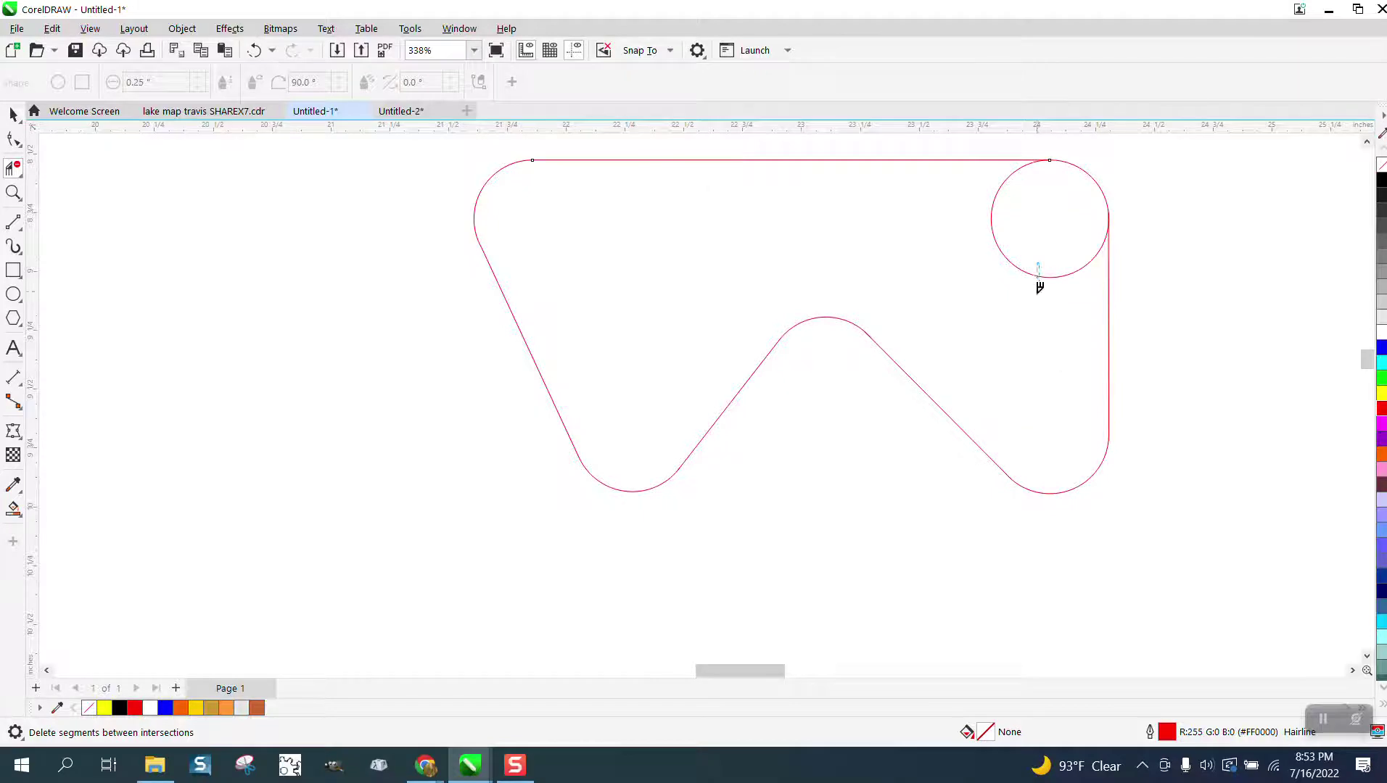
pyautogui.click(1038, 279)
pyautogui.scroll(-3, 895, 327)
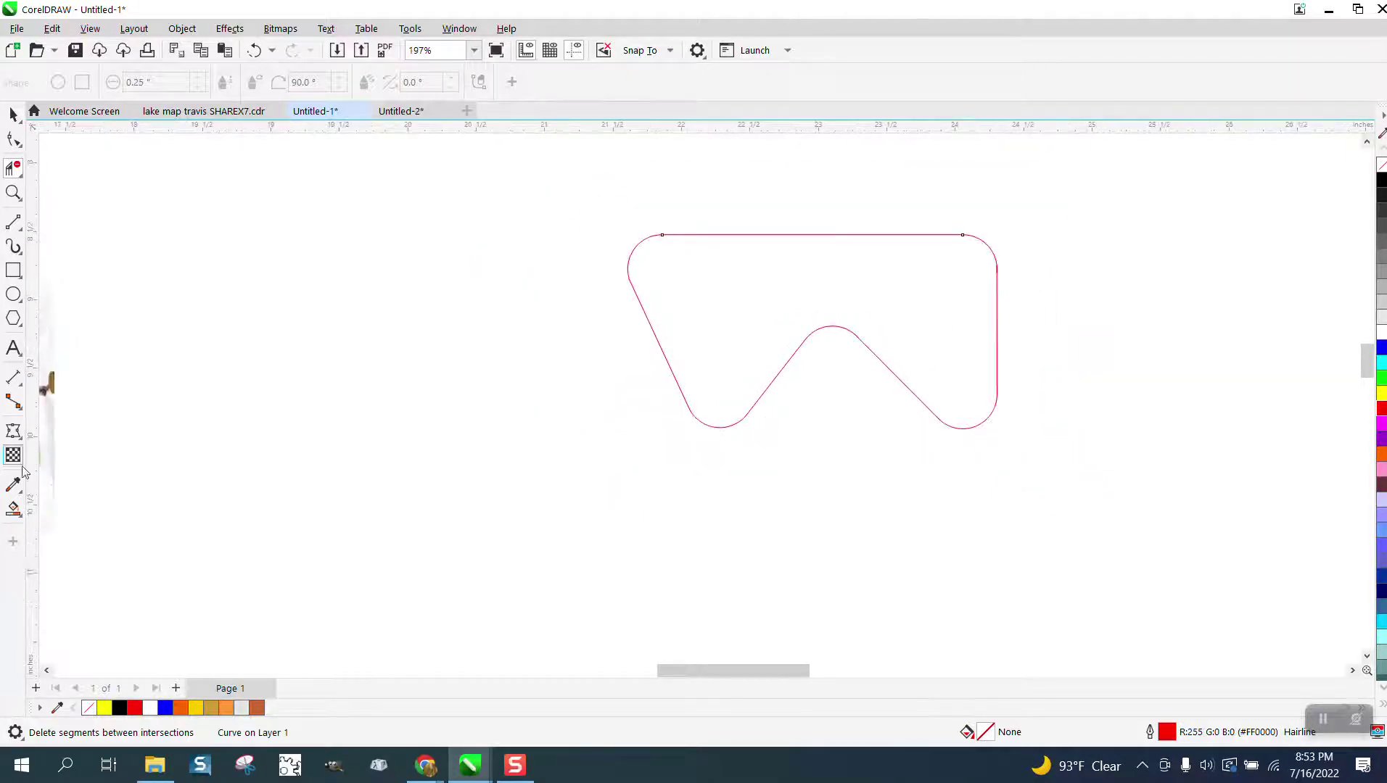
# Smart Fill the enclosed track into one shape, nudge it aside and delete the original pieces.
pyautogui.click(13, 508)
pyautogui.click(774, 341)
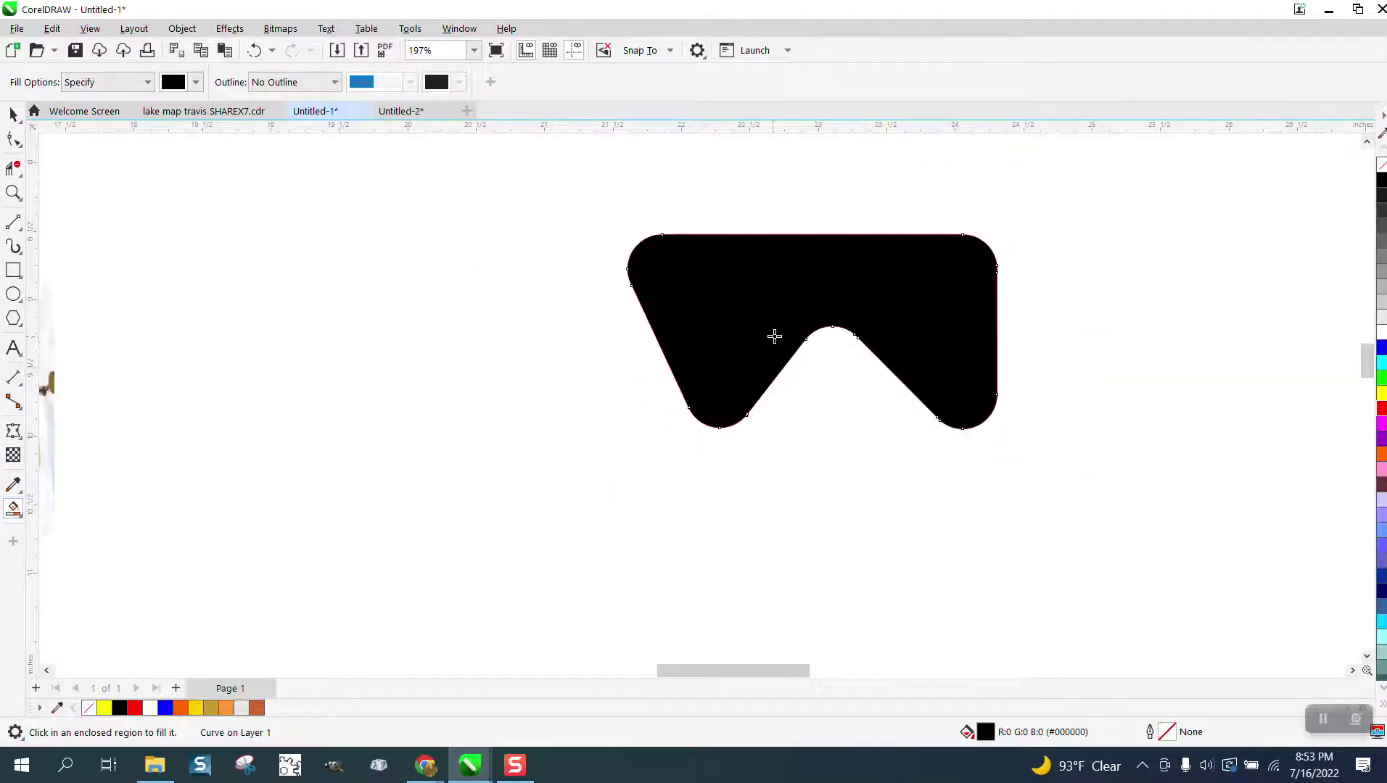
pyautogui.press('Left')
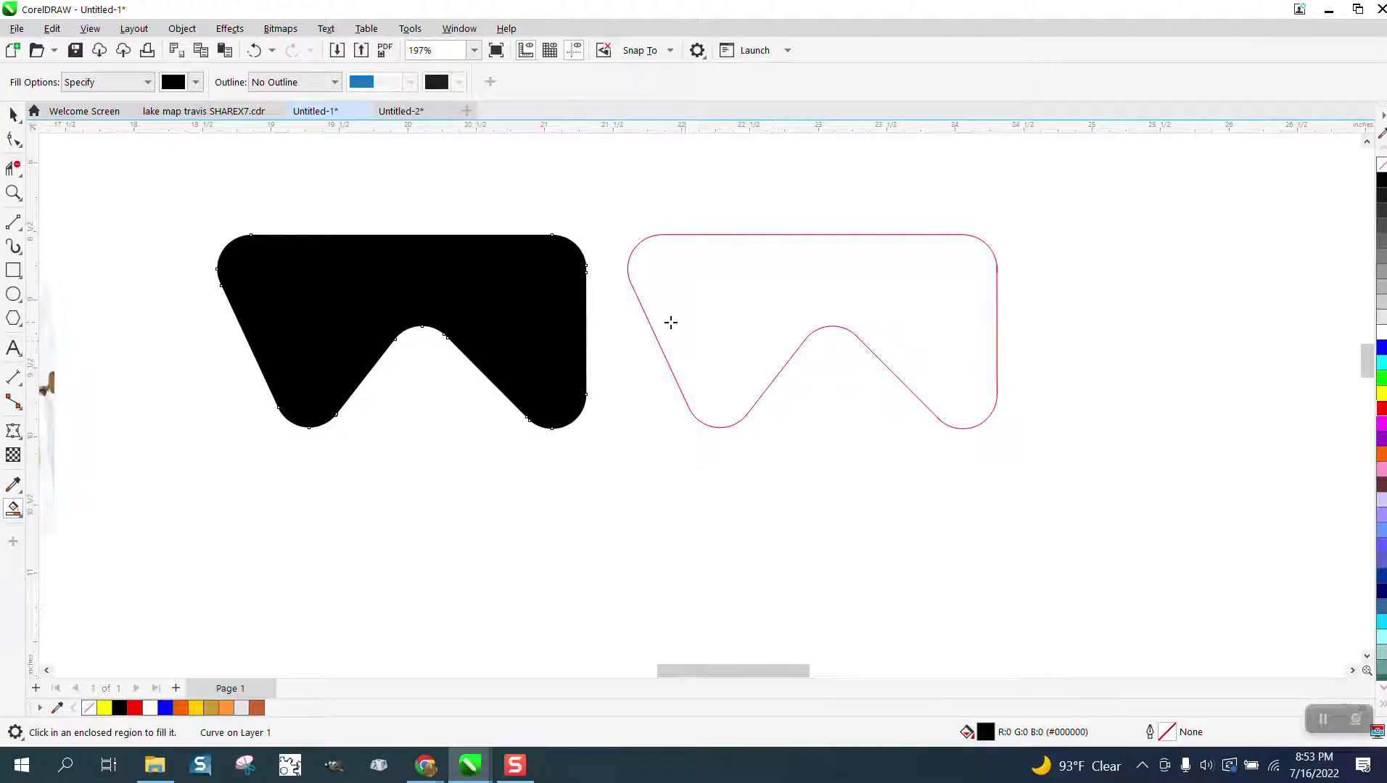
pyautogui.click(22, 118)
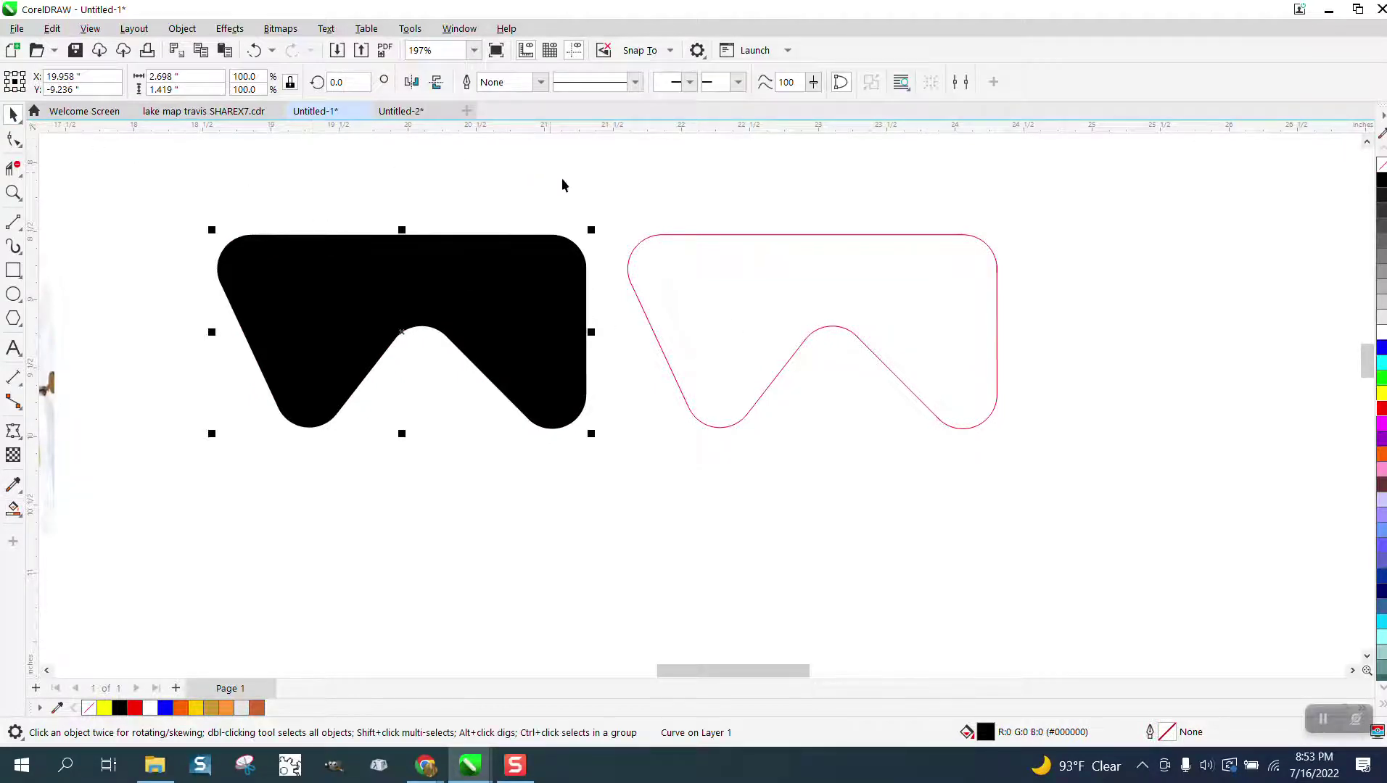
pyautogui.moveTo(570, 185); pyautogui.dragTo(1086, 484)
pyautogui.press('Delete')
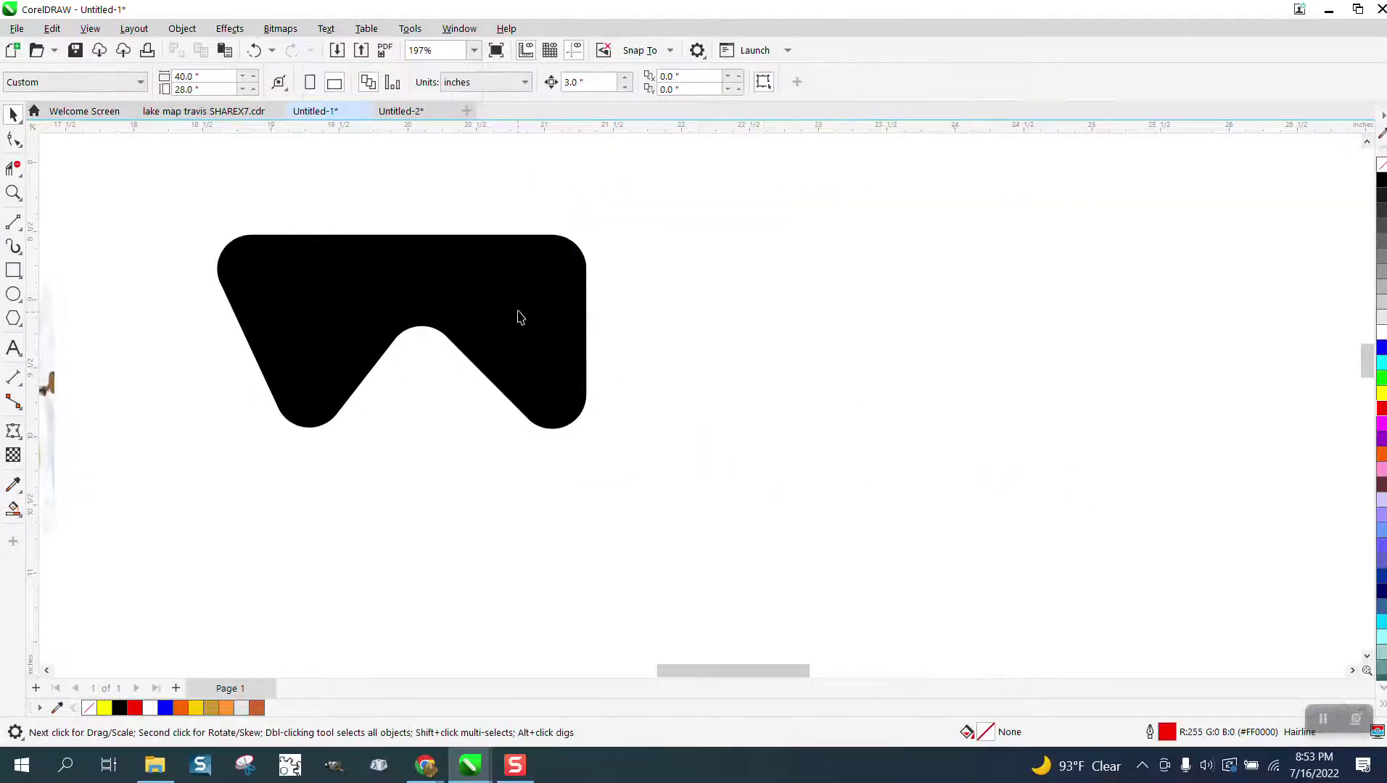
# Give the track shape no fill and a red outline, and move it back into place.
pyautogui.click(520, 317)
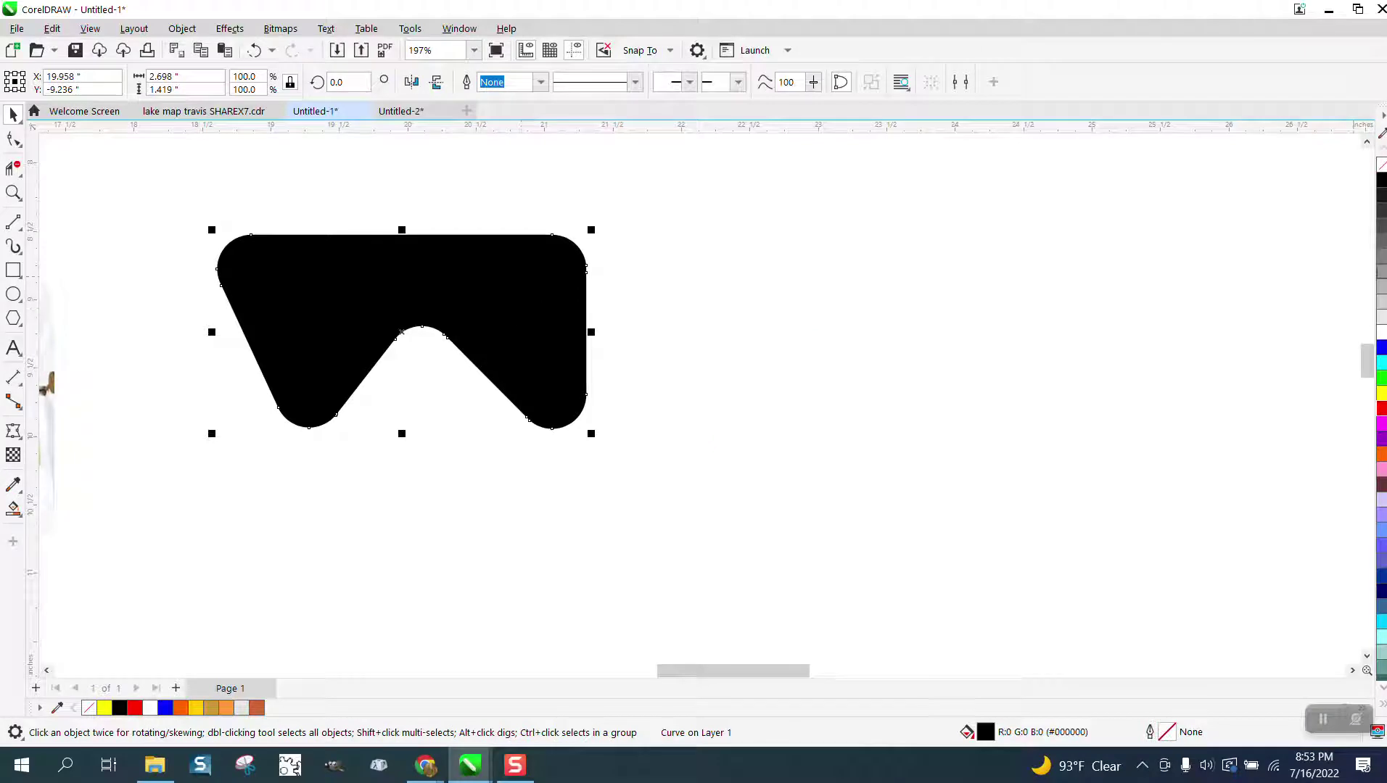
pyautogui.click(1381, 172)
pyautogui.rightClick(1381, 415)
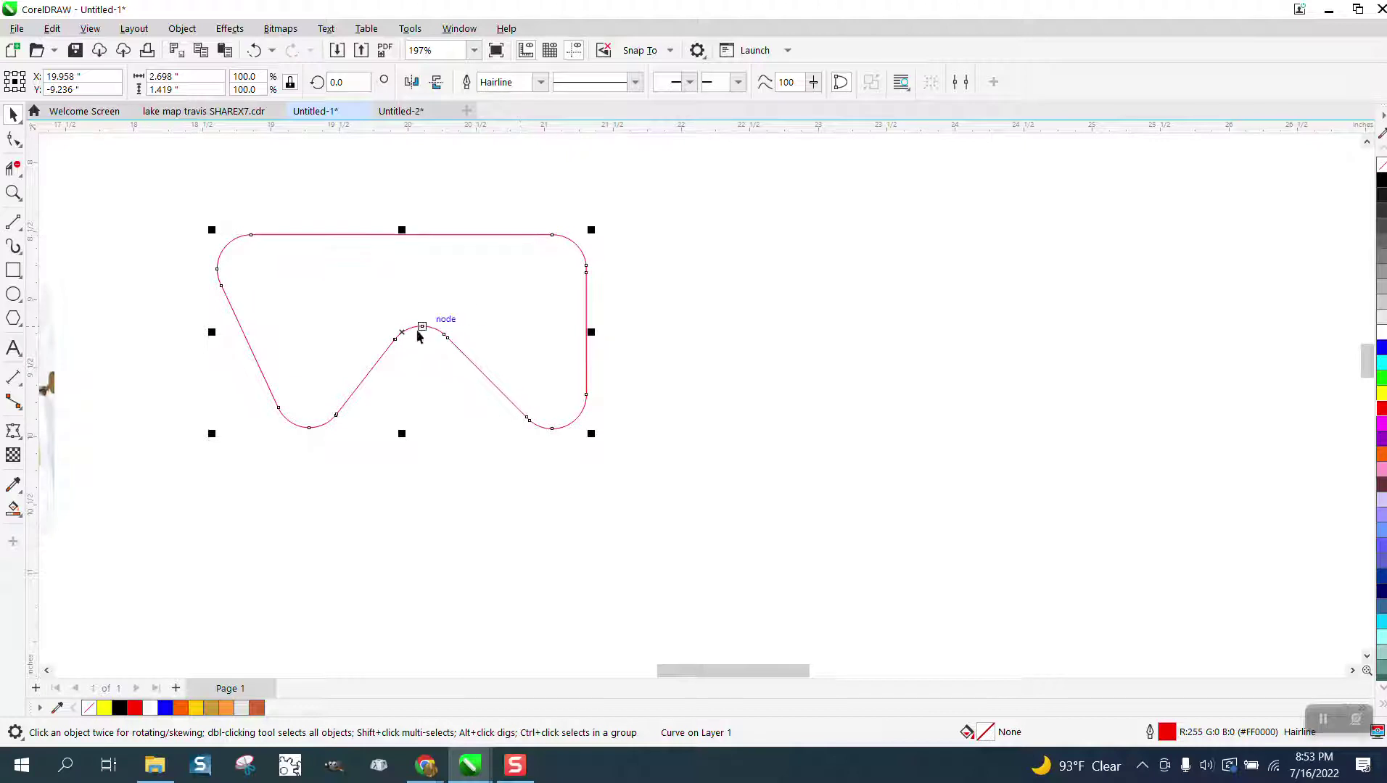
pyautogui.moveTo(405, 328); pyautogui.dragTo(558, 357)
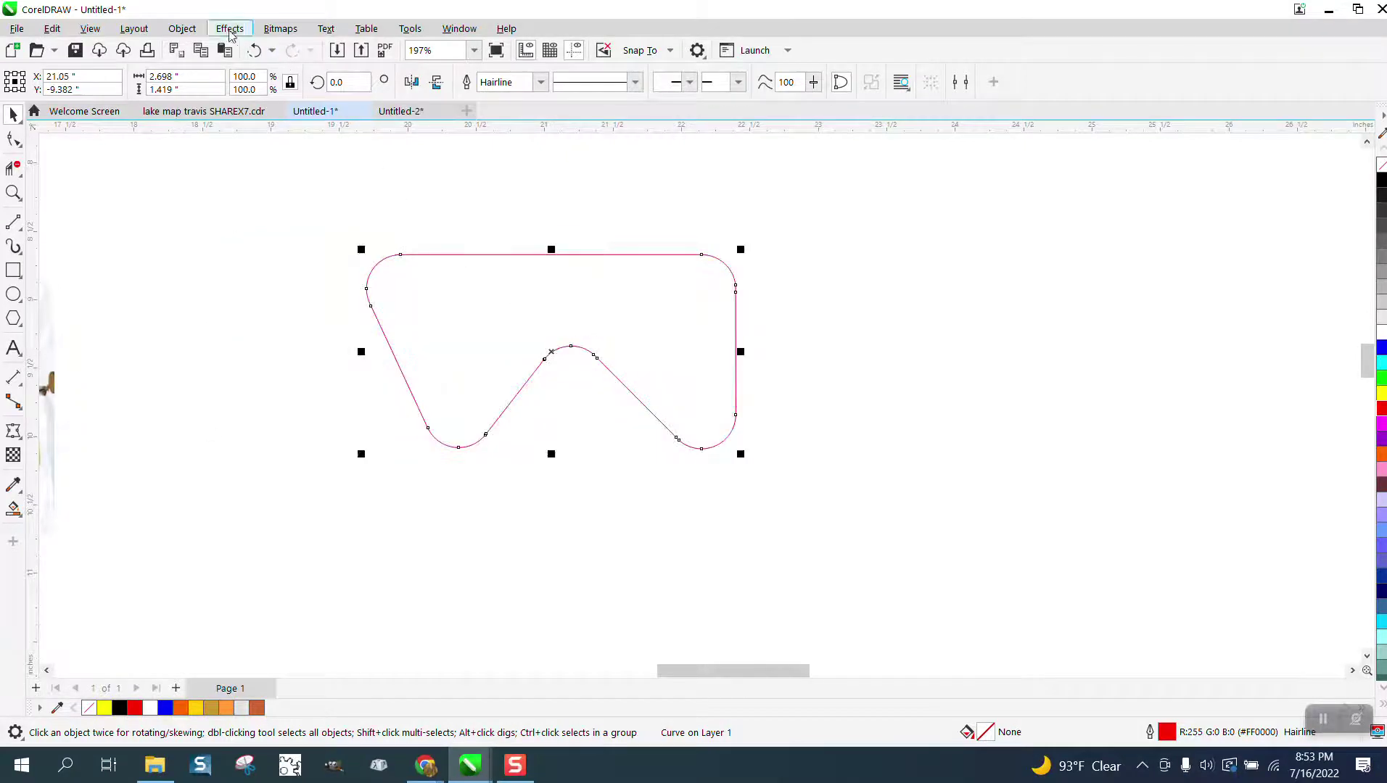
pyautogui.click(229, 29)
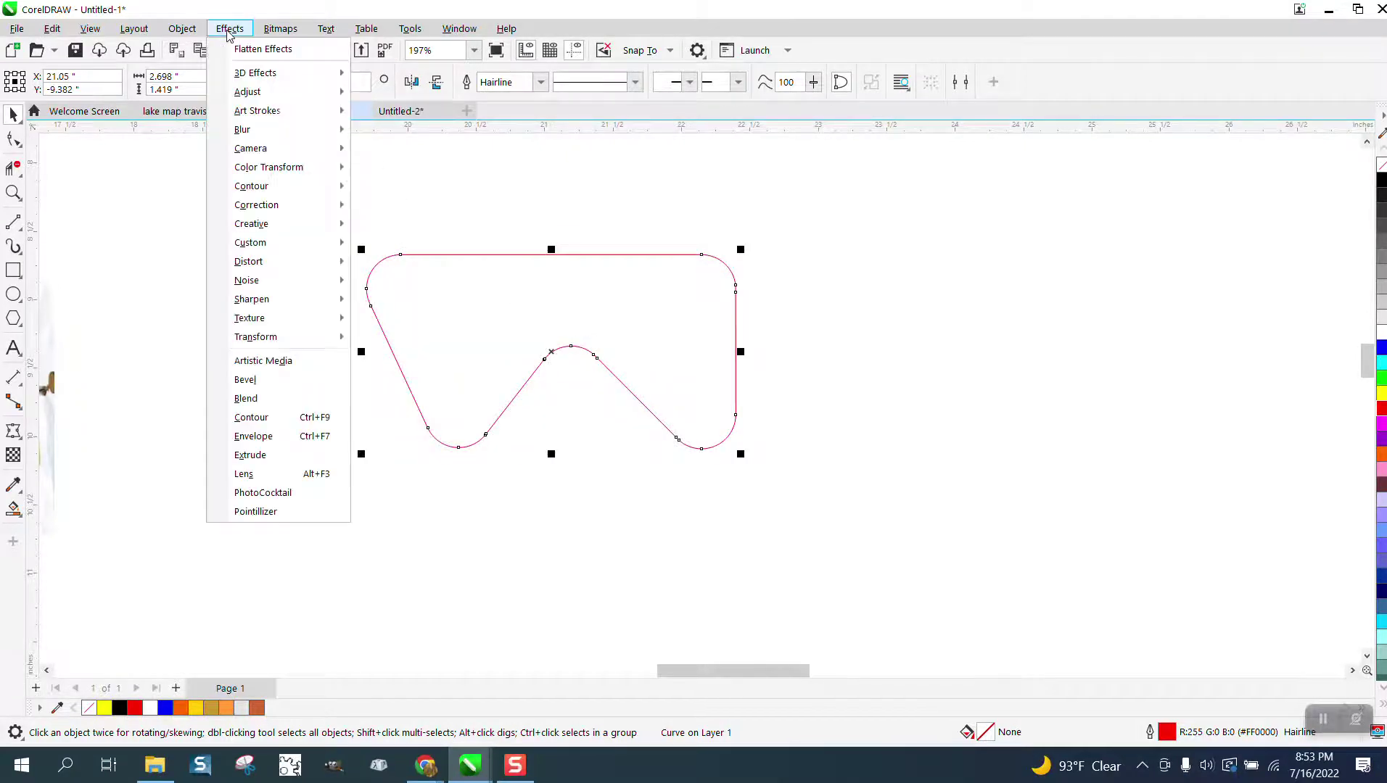
# Apply a 0.15-inch inside contour to the track and break it apart.
pyautogui.click(254, 421)
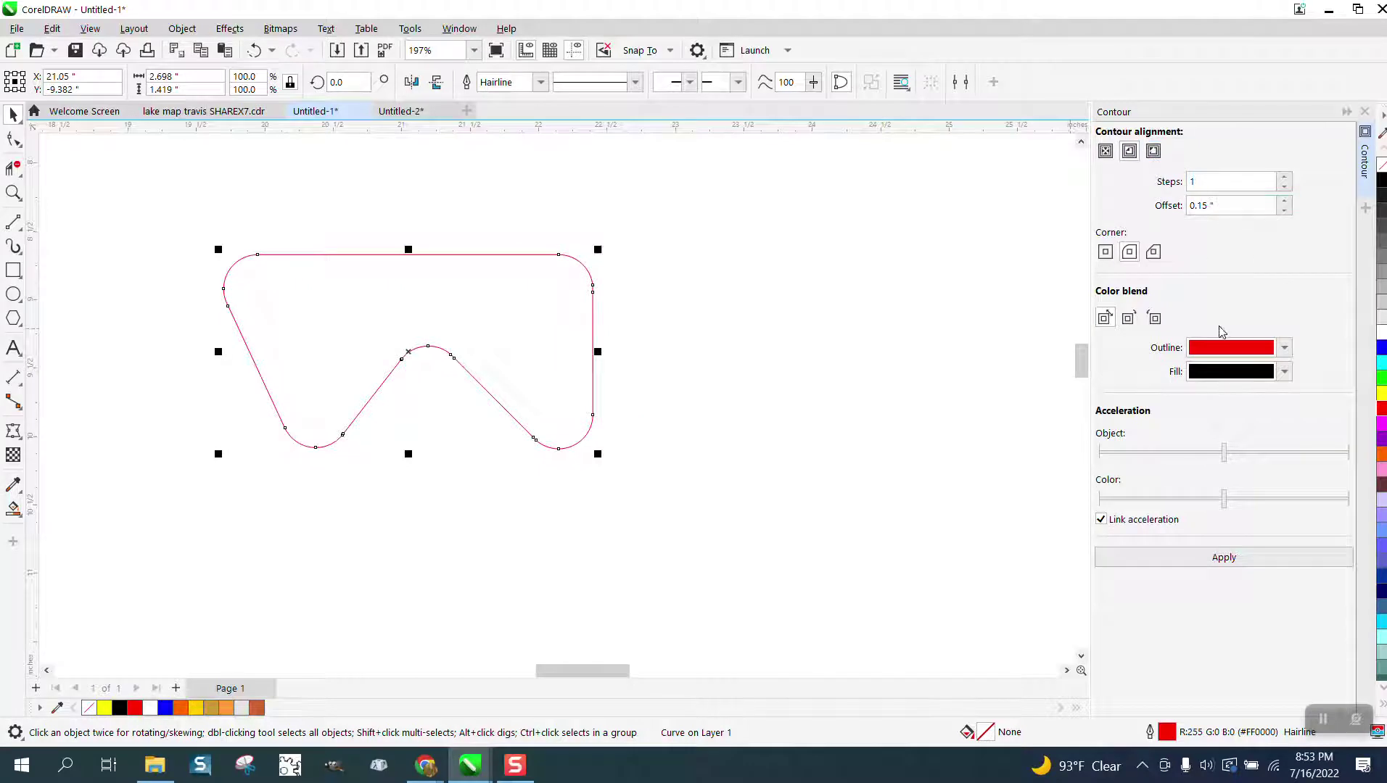
pyautogui.click(1225, 559)
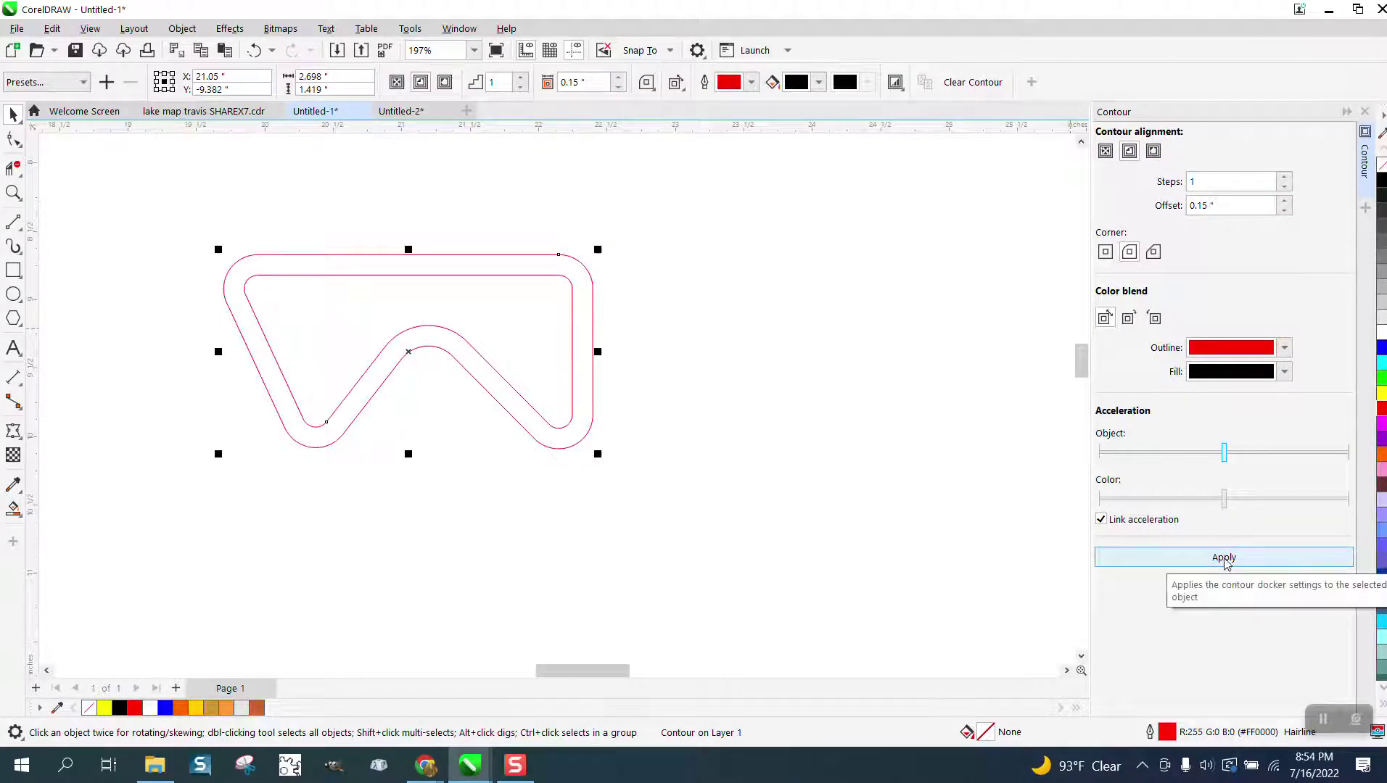
pyautogui.click(206, 237)
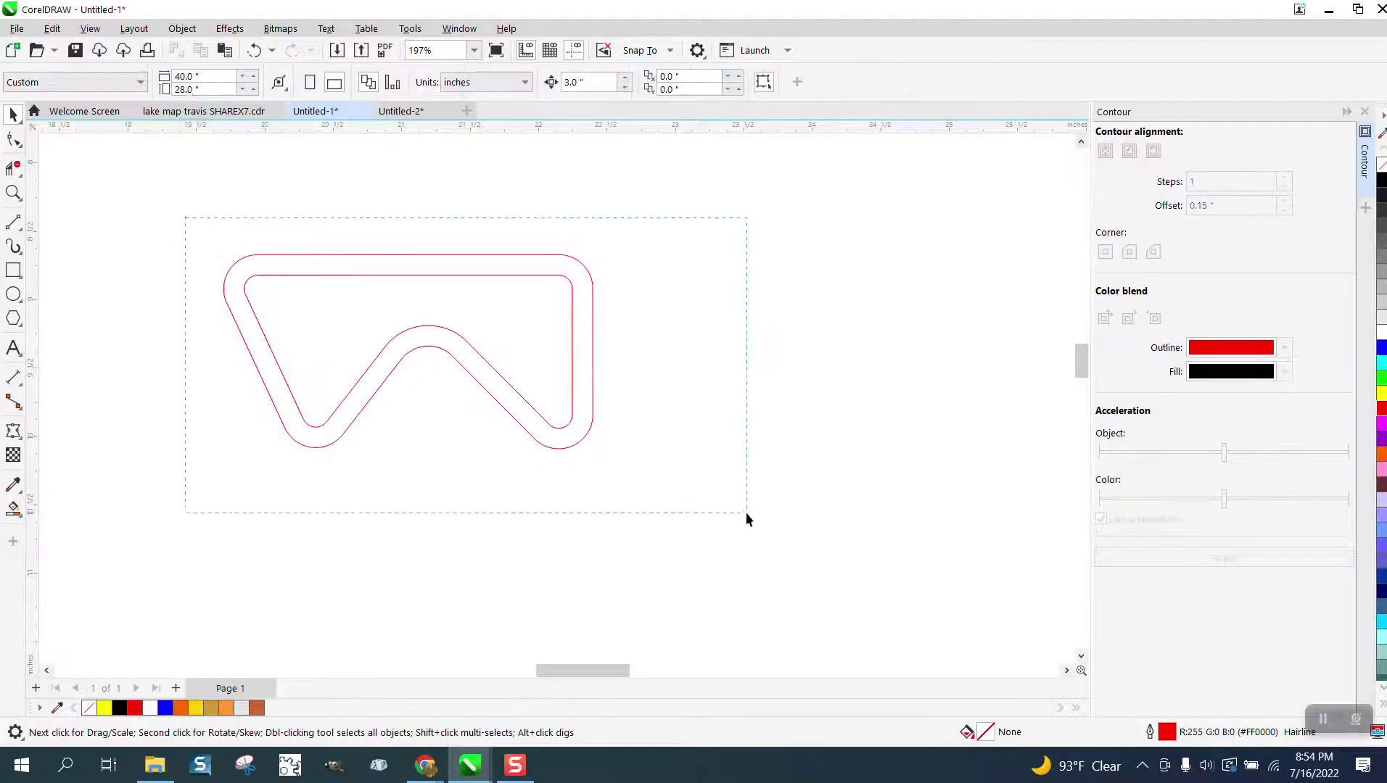
pyautogui.moveTo(747, 514); pyautogui.dragTo(746, 514)
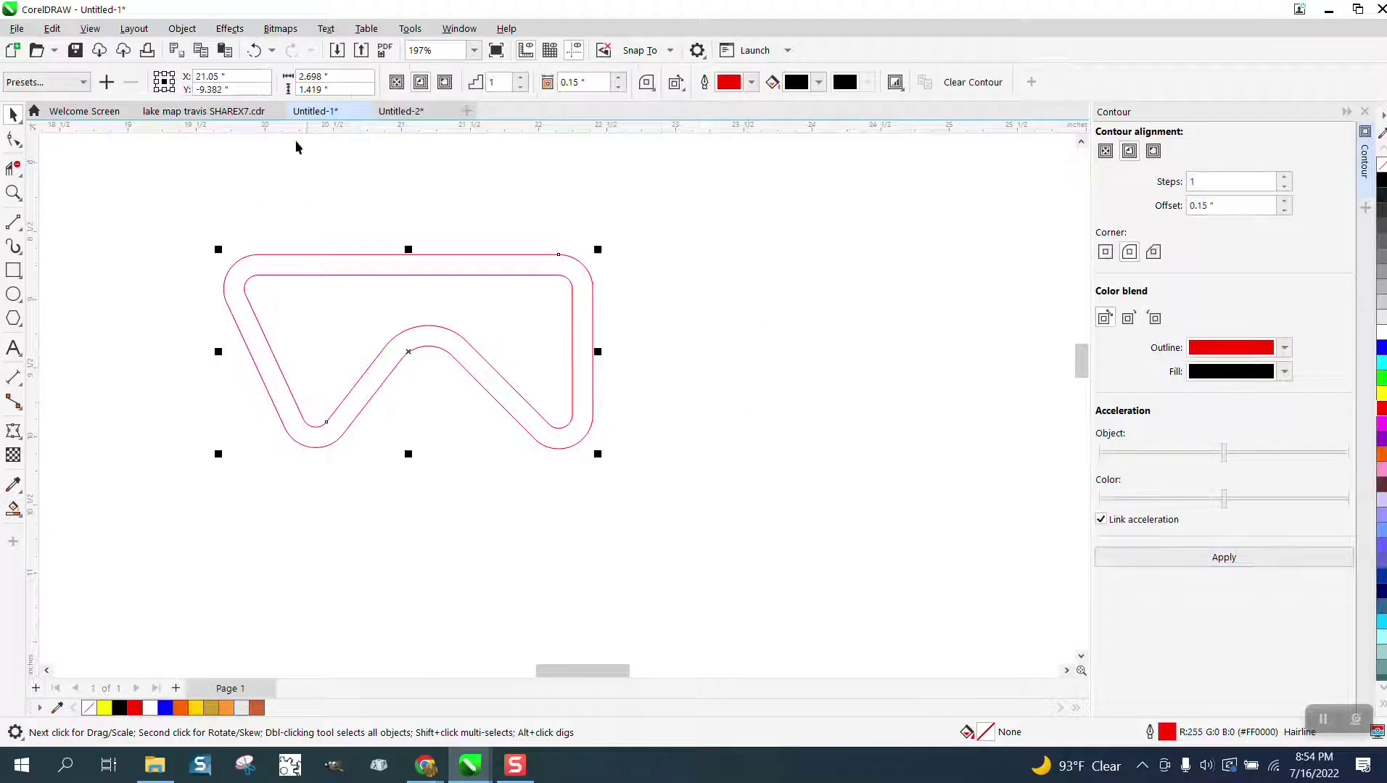
pyautogui.click(185, 29)
pyautogui.click(261, 415)
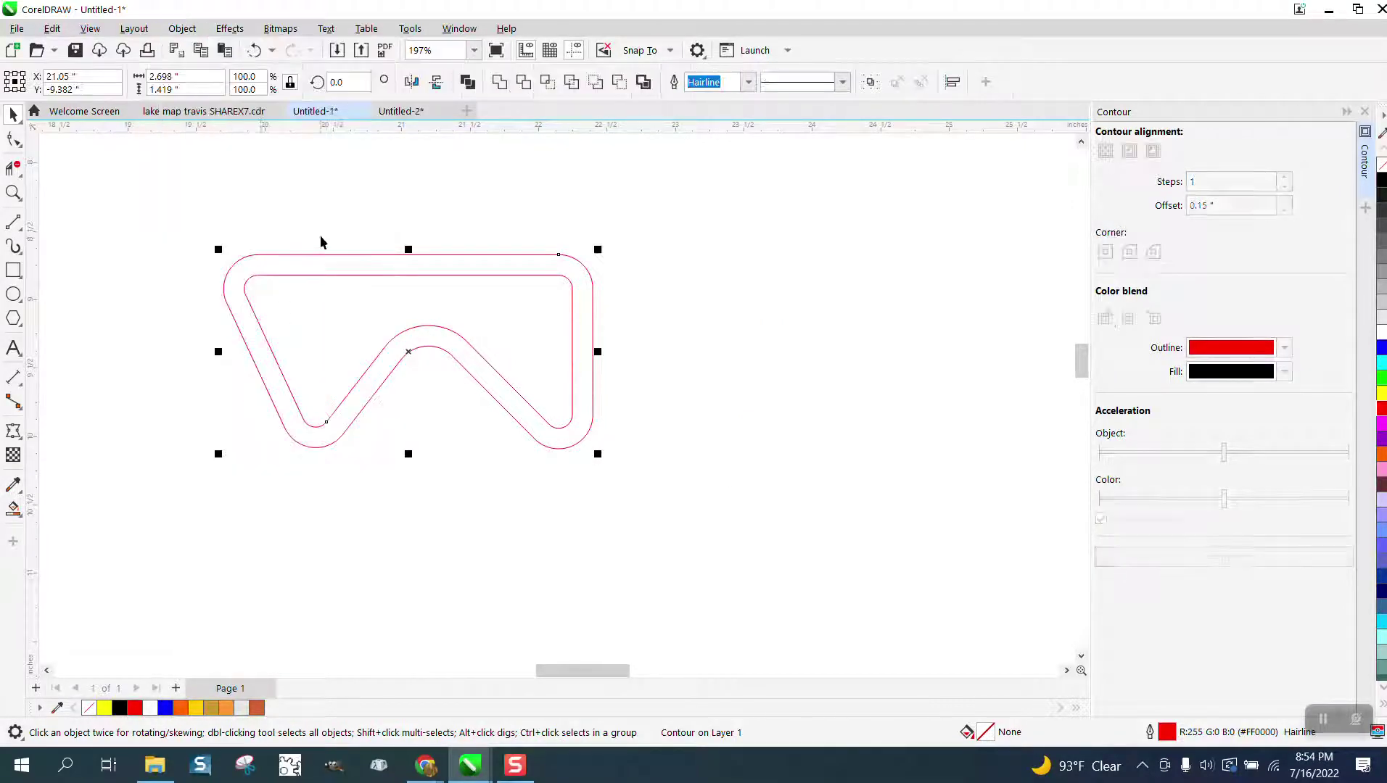
# Add a 0.15-inch outside contour to the original track and select all three curves.
pyautogui.click(321, 240)
pyautogui.click(349, 254)
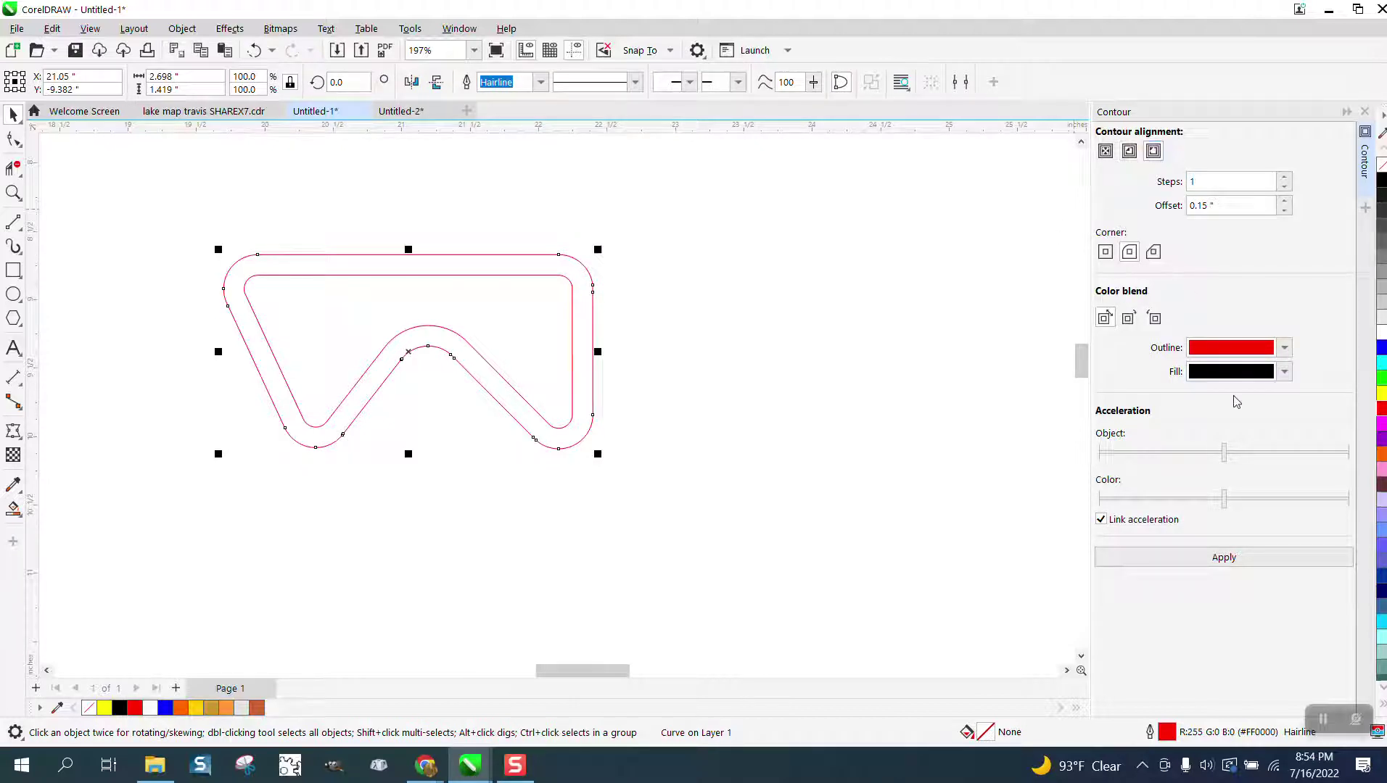
pyautogui.click(1224, 558)
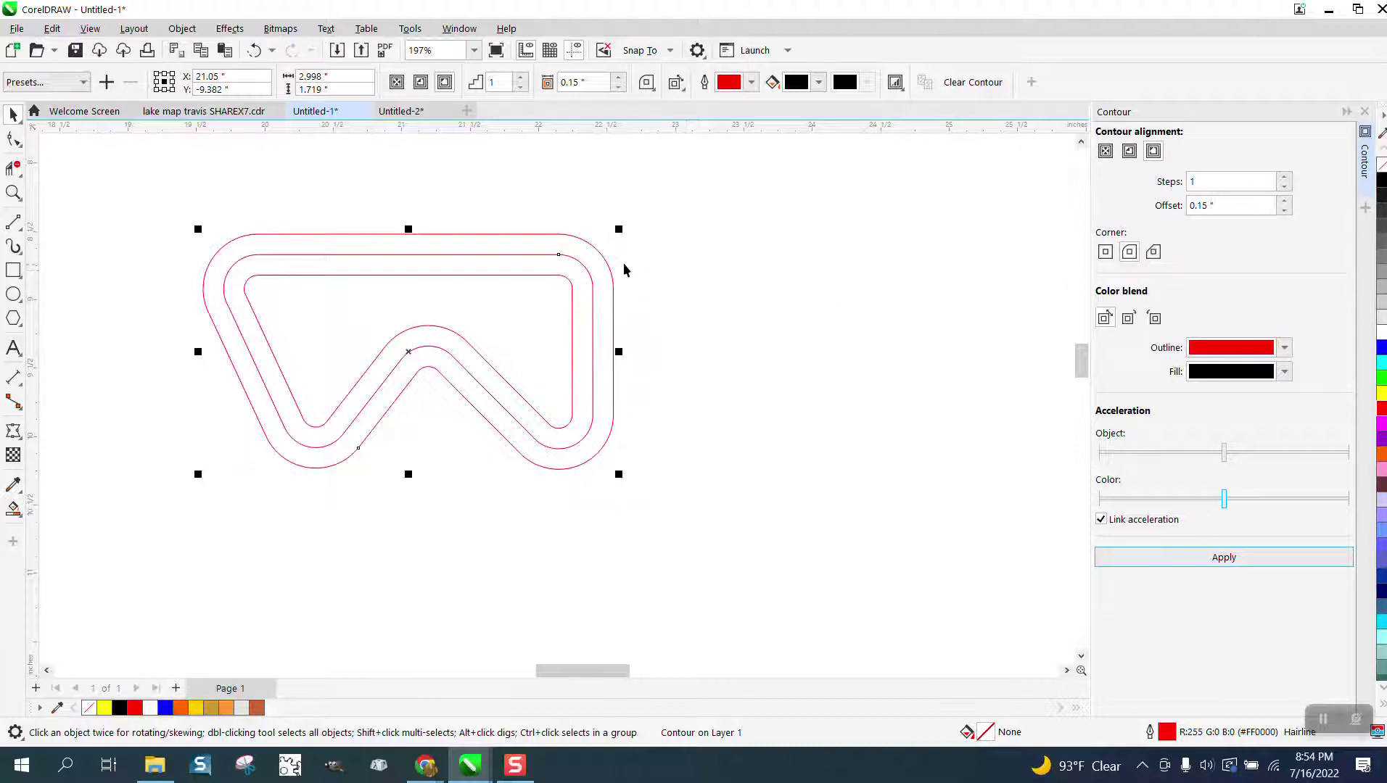
pyautogui.moveTo(183, 193); pyautogui.dragTo(679, 545)
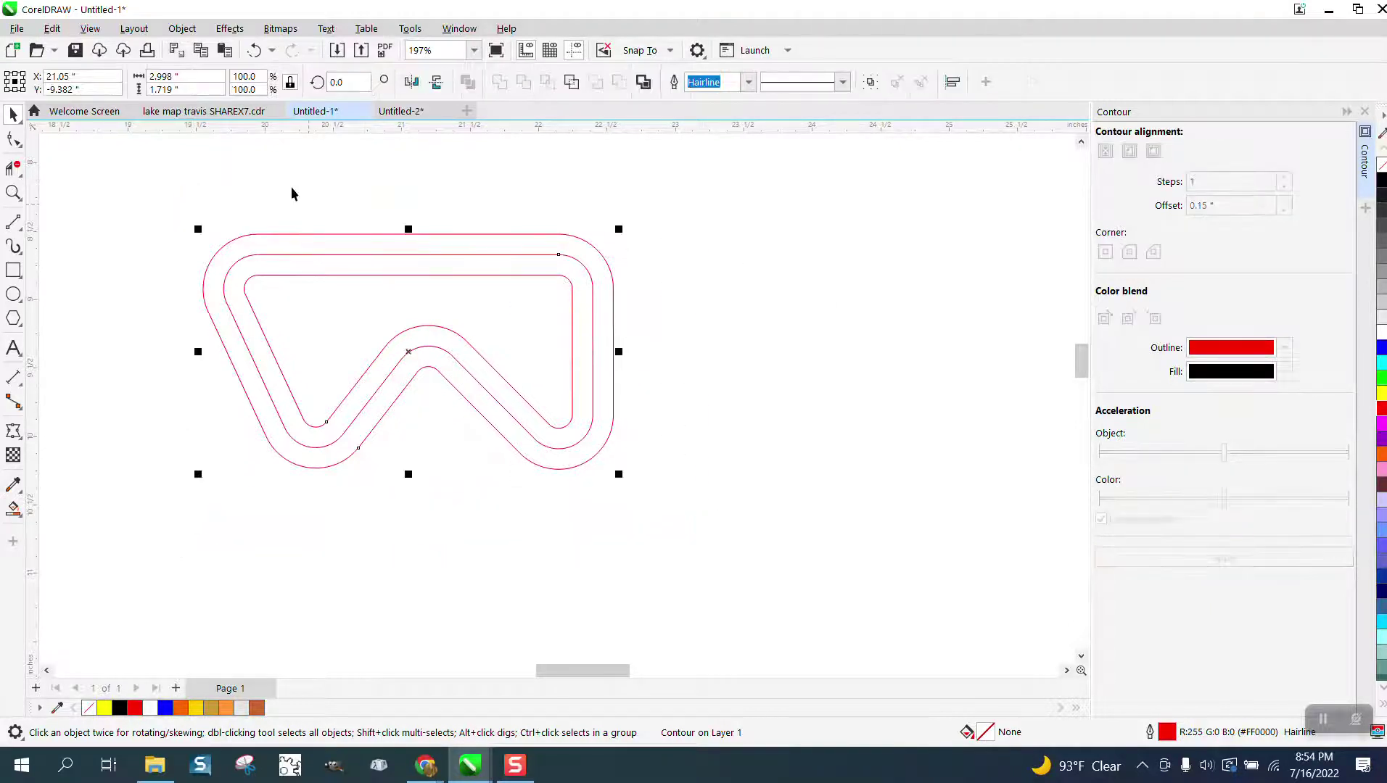
pyautogui.click(195, 33)
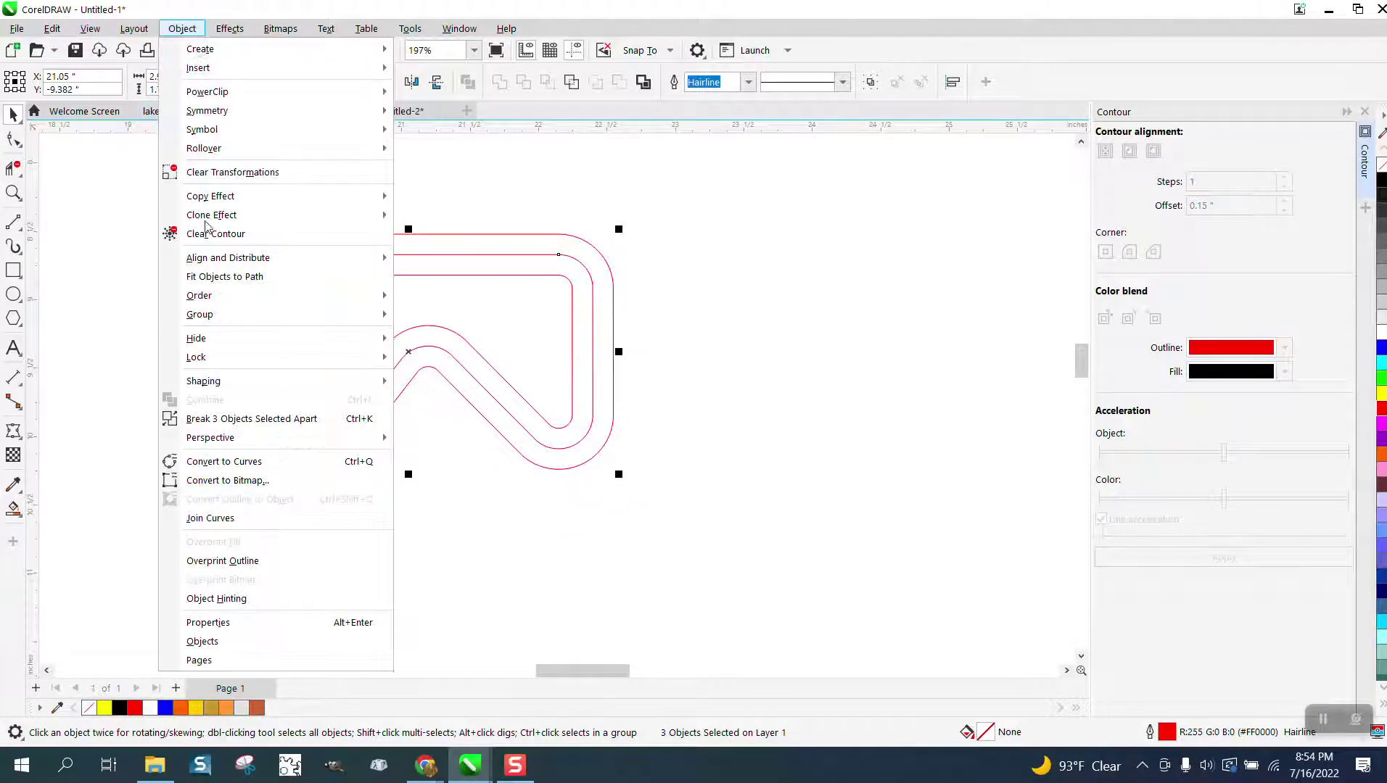
# Break the contour group apart and shift the middle track curve 3 inches right.
pyautogui.click(245, 415)
pyautogui.click(140, 347)
pyautogui.click(273, 255)
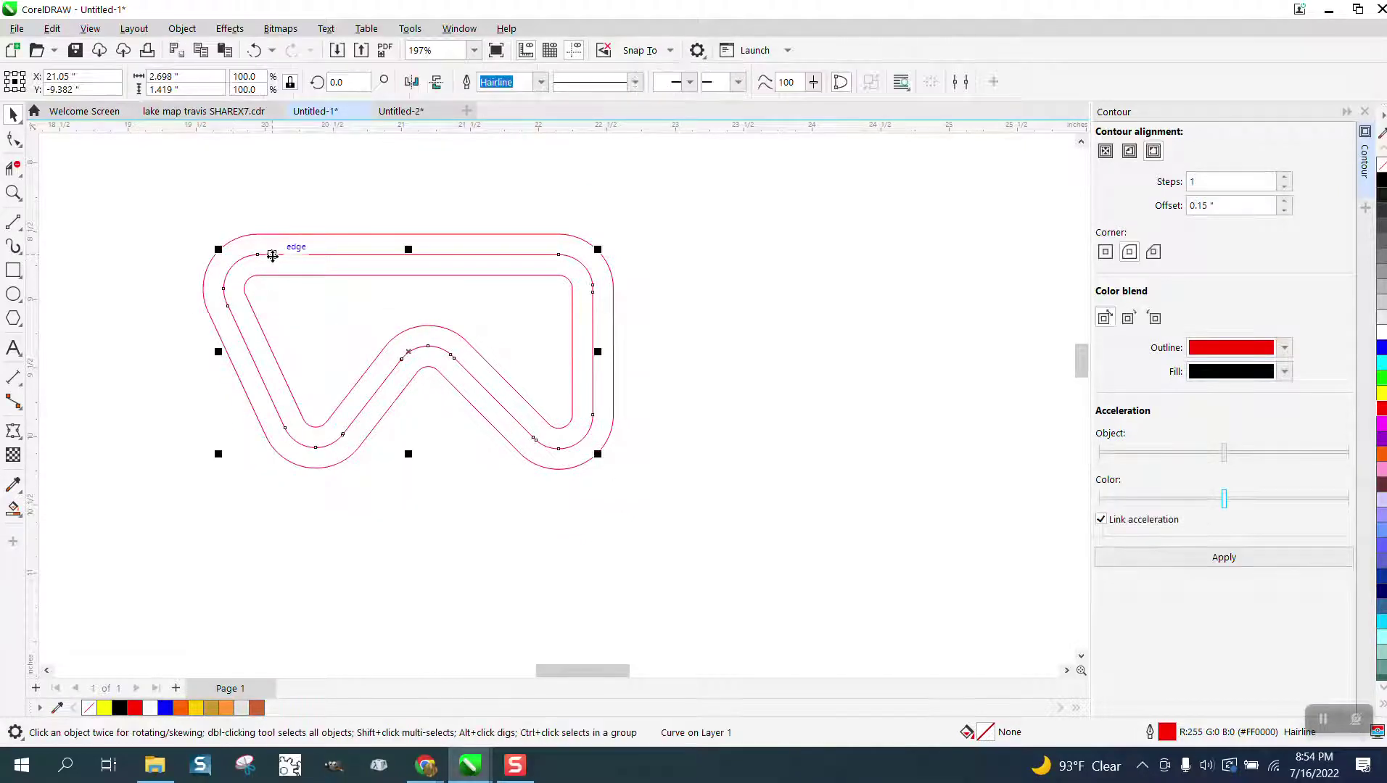
pyautogui.hotkey('shift', 'Right')
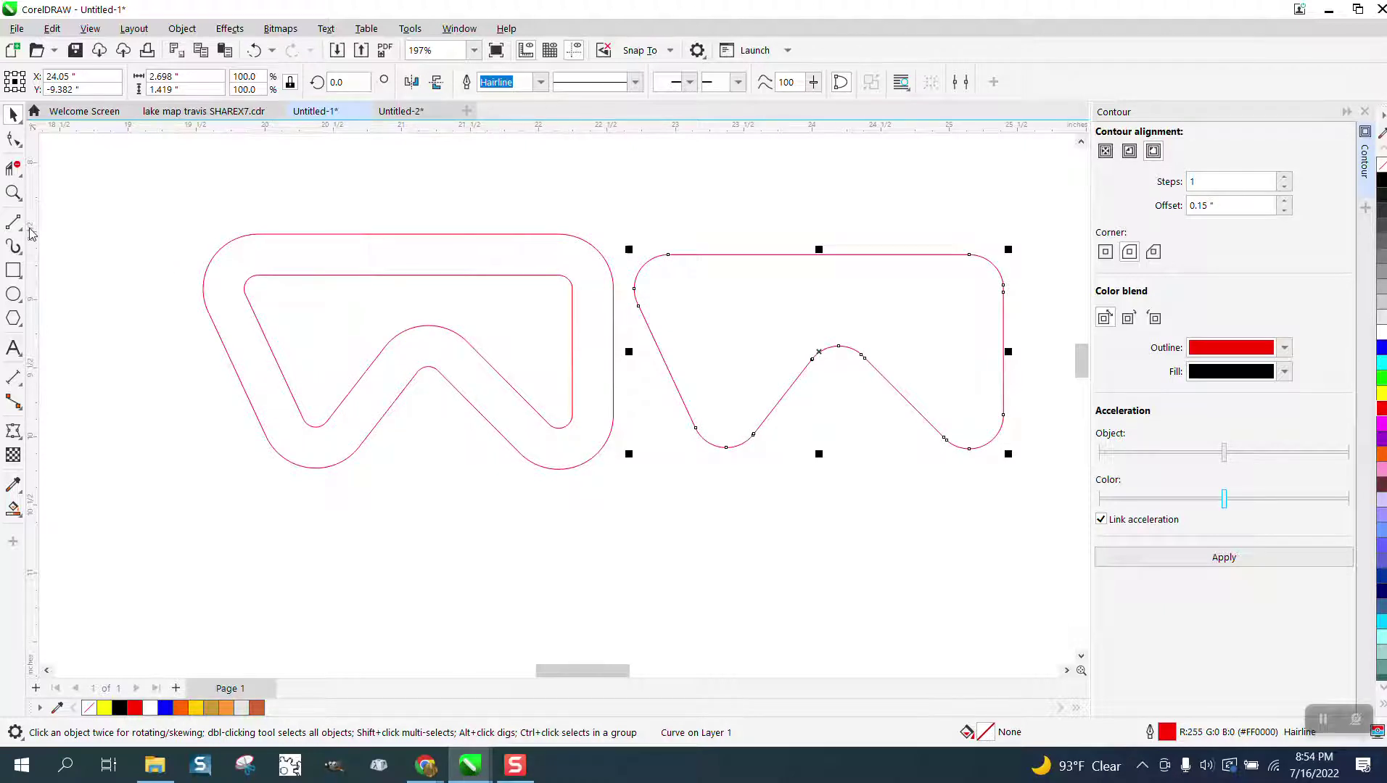
# Draw a vertical 2-point line from the top track edge to the bottom edge.
pyautogui.click(13, 193)
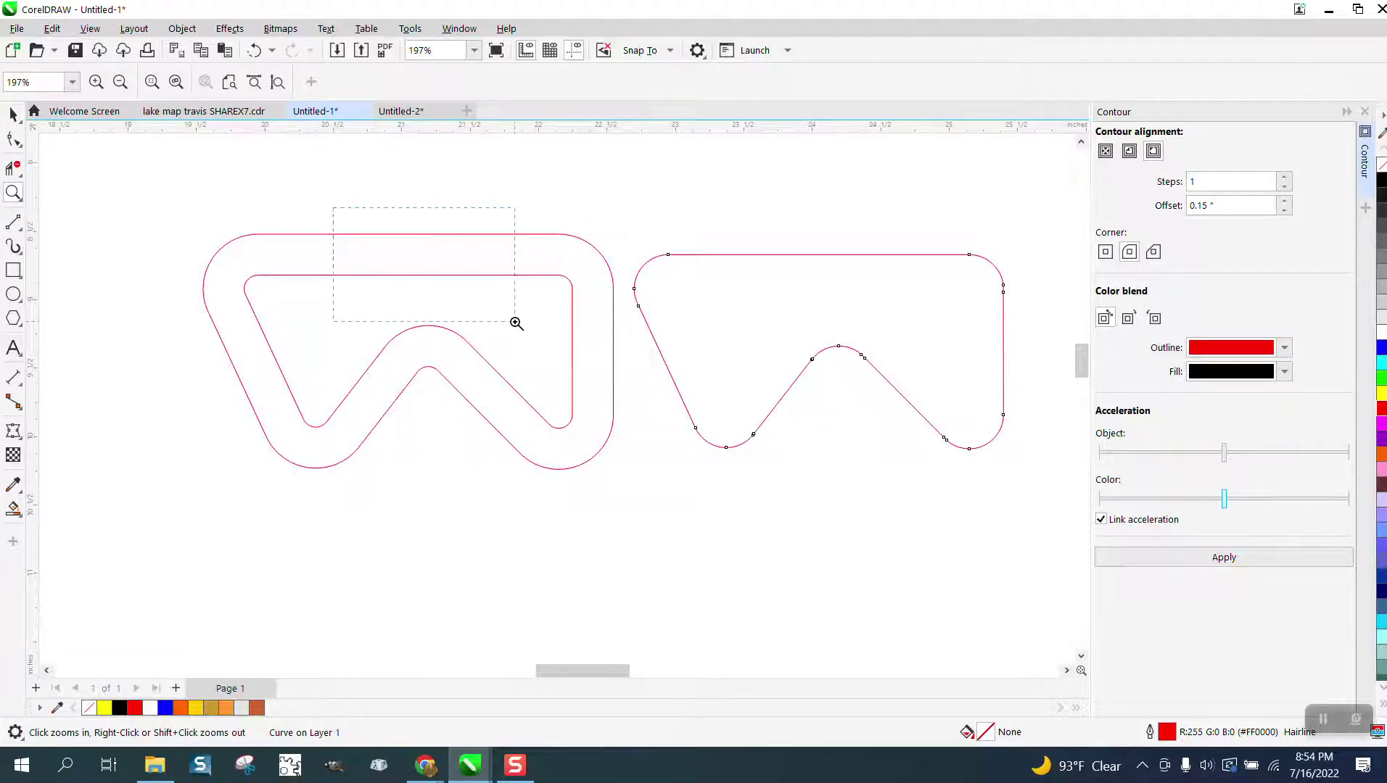
pyautogui.moveTo(516, 323); pyautogui.dragTo(515, 322)
pyautogui.click(13, 378)
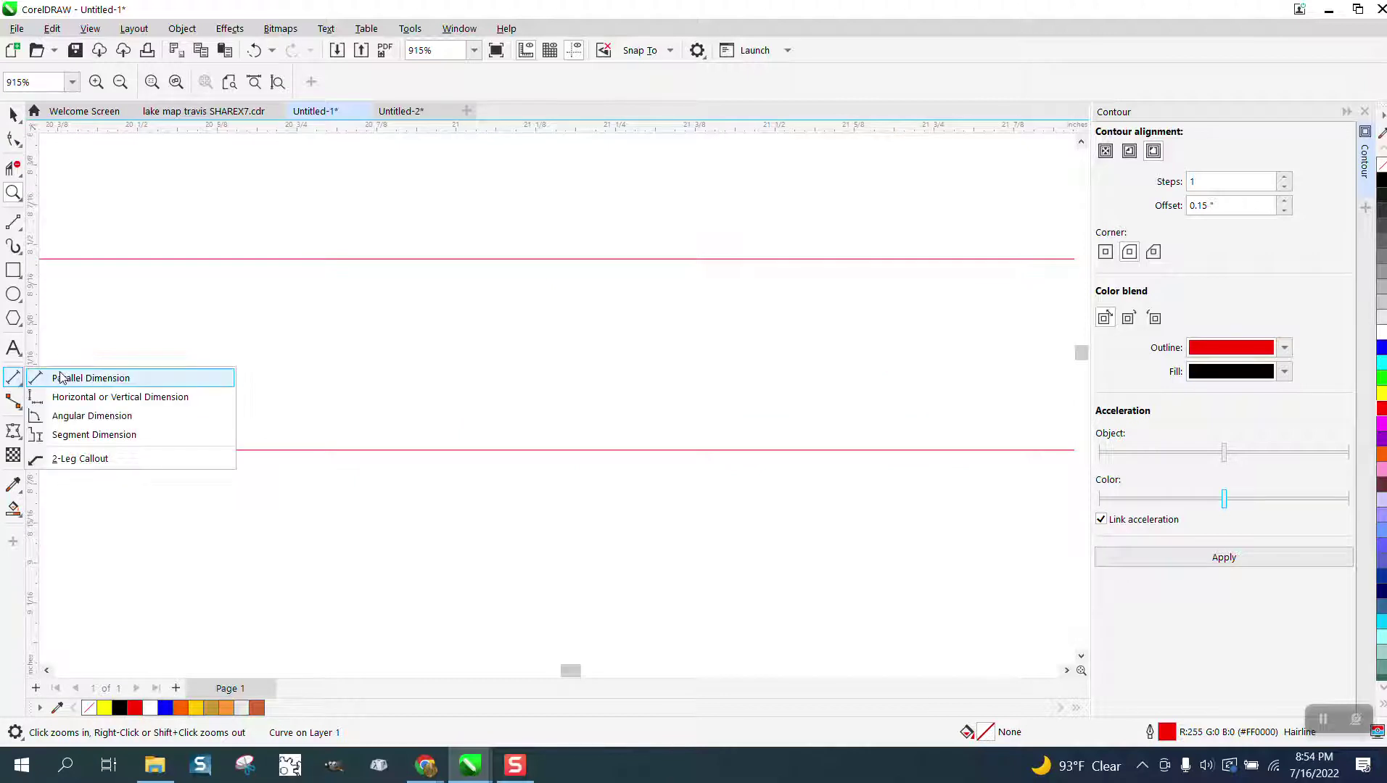
pyautogui.moveTo(13, 221)
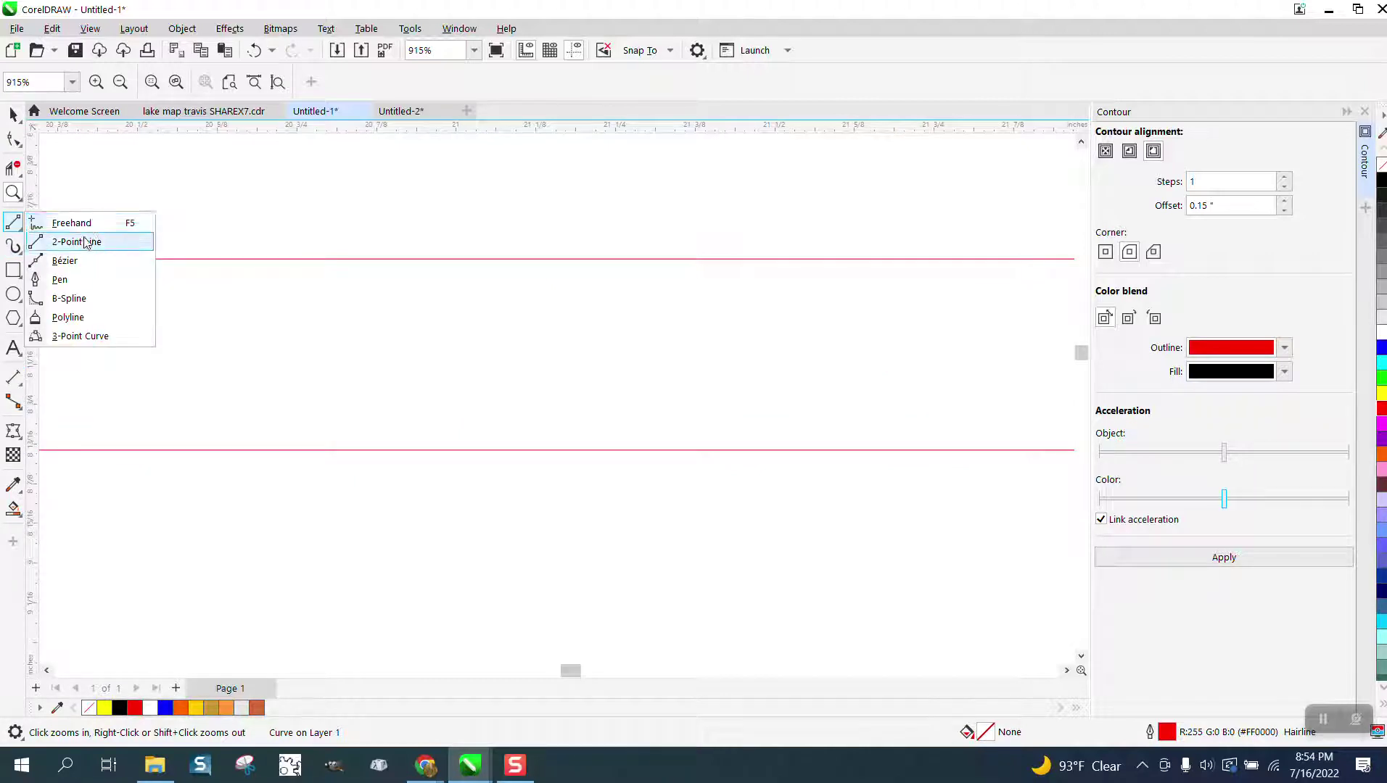
pyautogui.click(77, 239)
pyautogui.moveTo(399, 259); pyautogui.dragTo(399, 449)
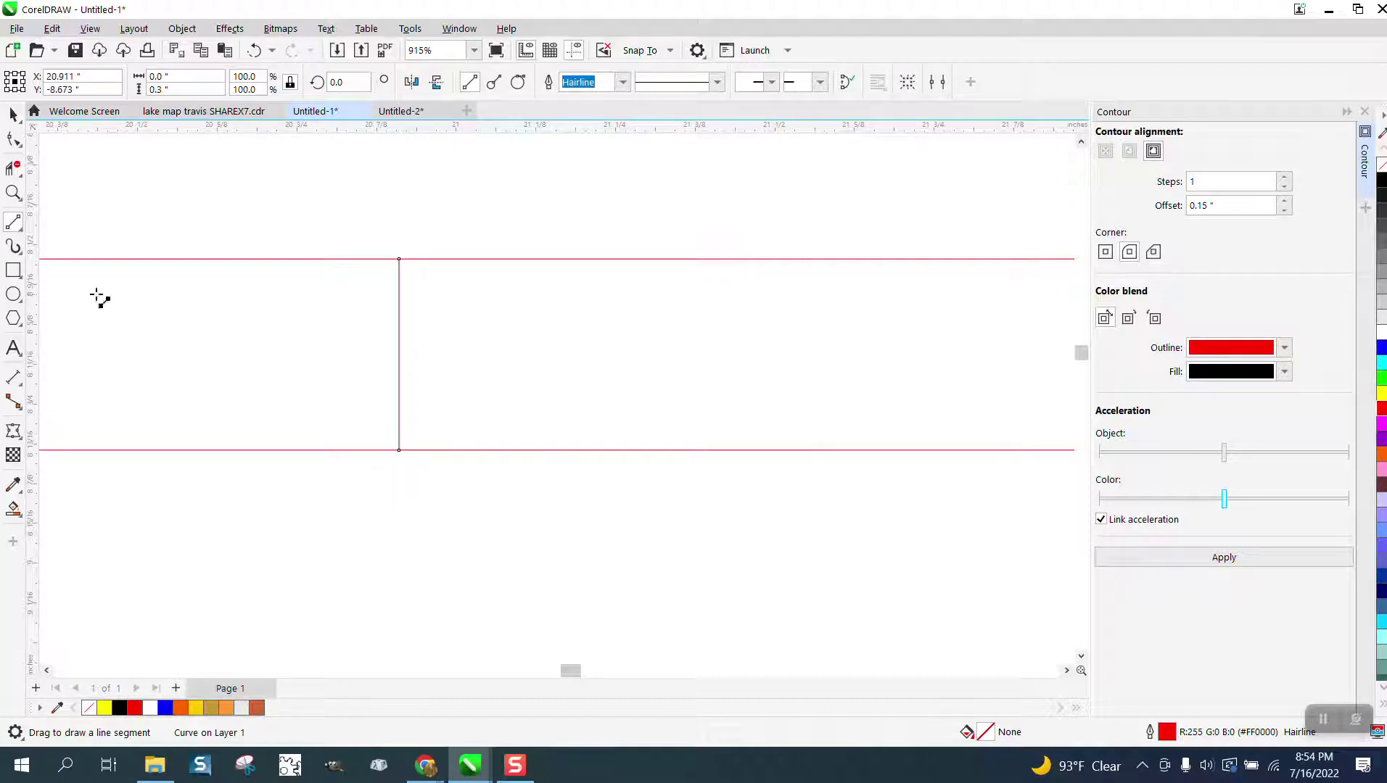
pyautogui.click(13, 294)
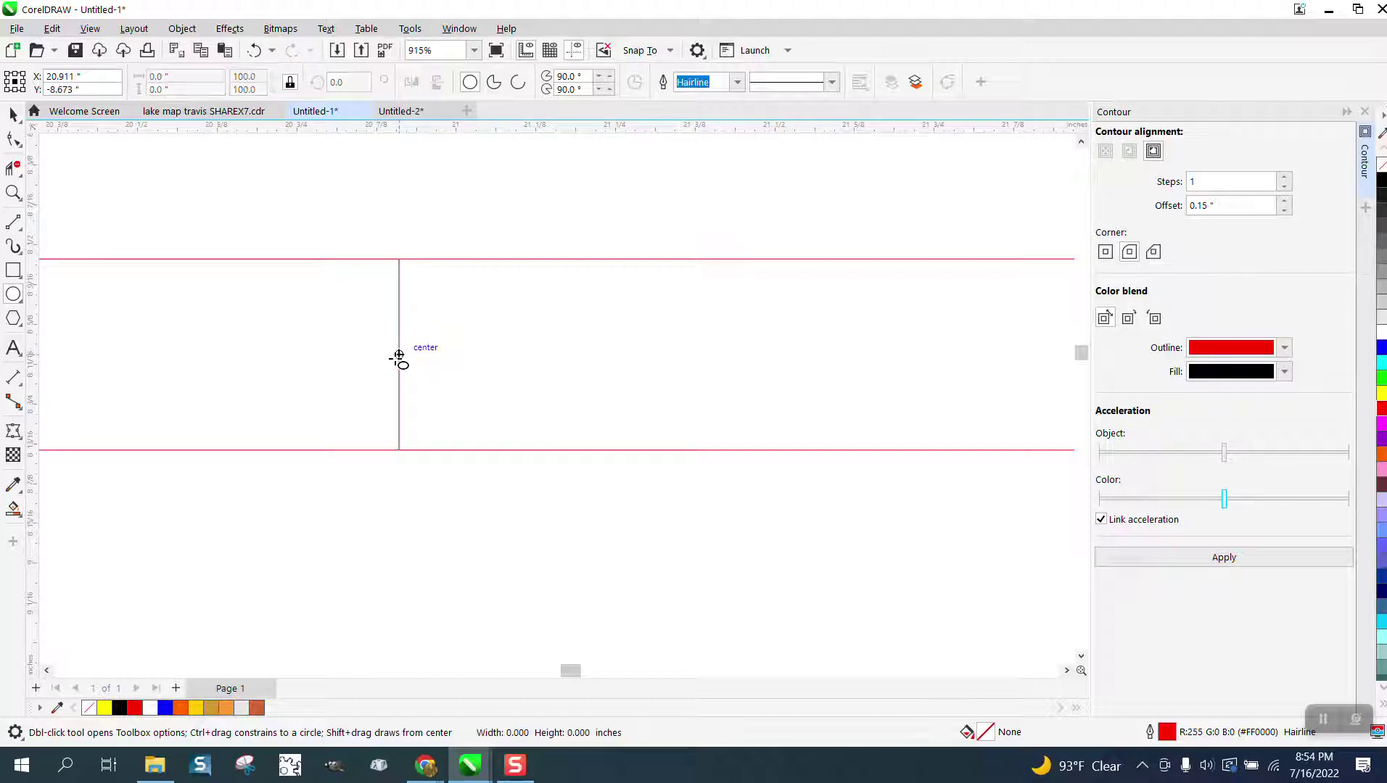
# Draw a small circle on the cut line and move it to the line's left.
pyautogui.moveTo(399, 355); pyautogui.dragTo(384, 368)
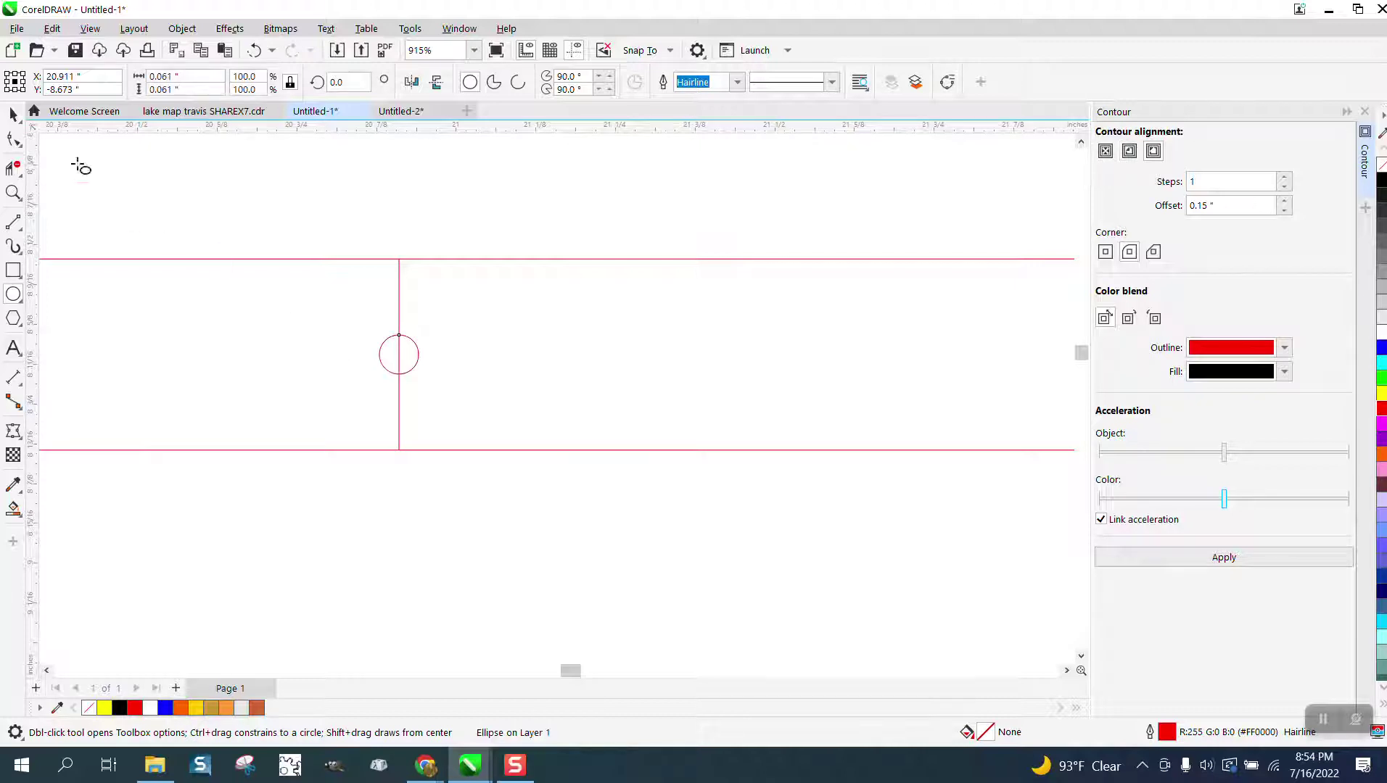
pyautogui.click(13, 113)
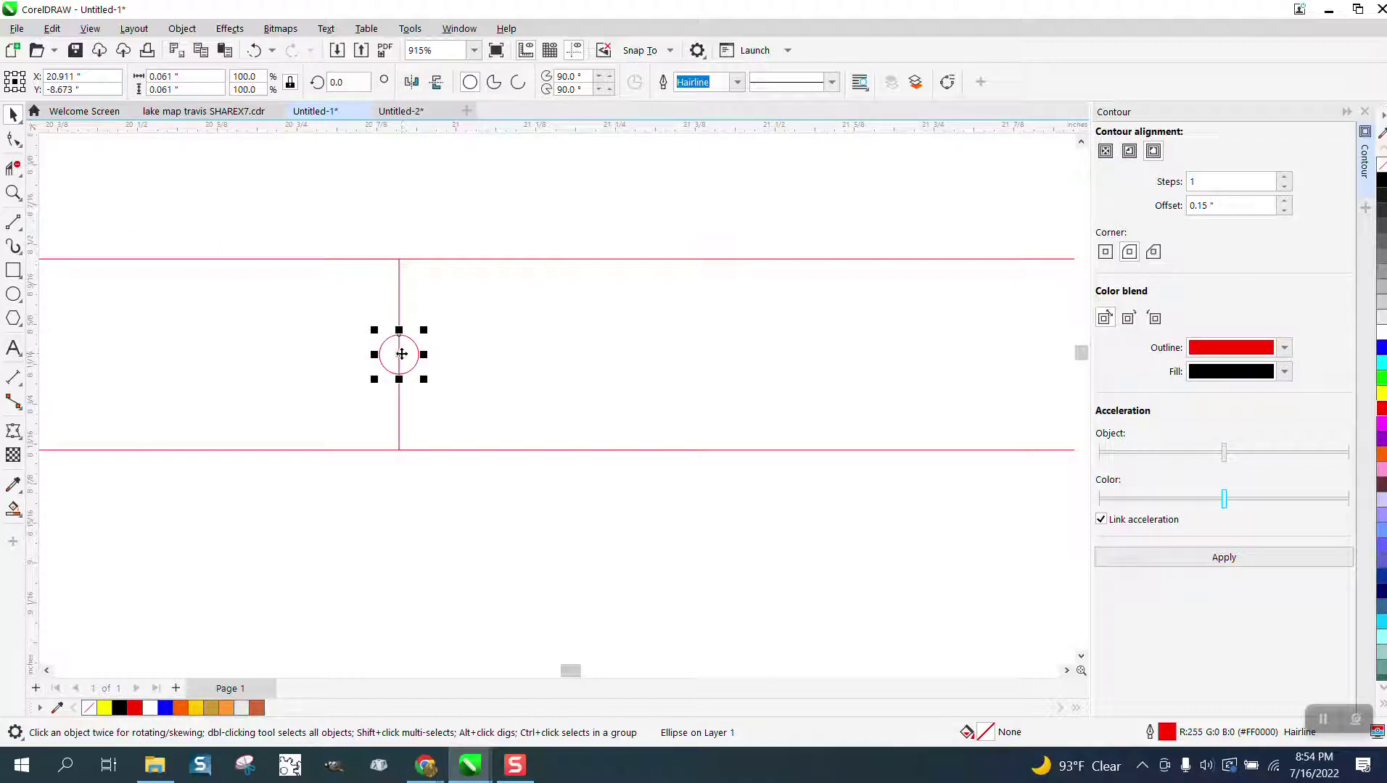
pyautogui.moveTo(402, 354); pyautogui.dragTo(369, 360)
pyautogui.click(13, 192)
pyautogui.moveTo(262, 246); pyautogui.dragTo(565, 498)
# Add a small rectangle neck, centre it on the circle, and slide it to bridge circle and cut line.
pyautogui.click(13, 269)
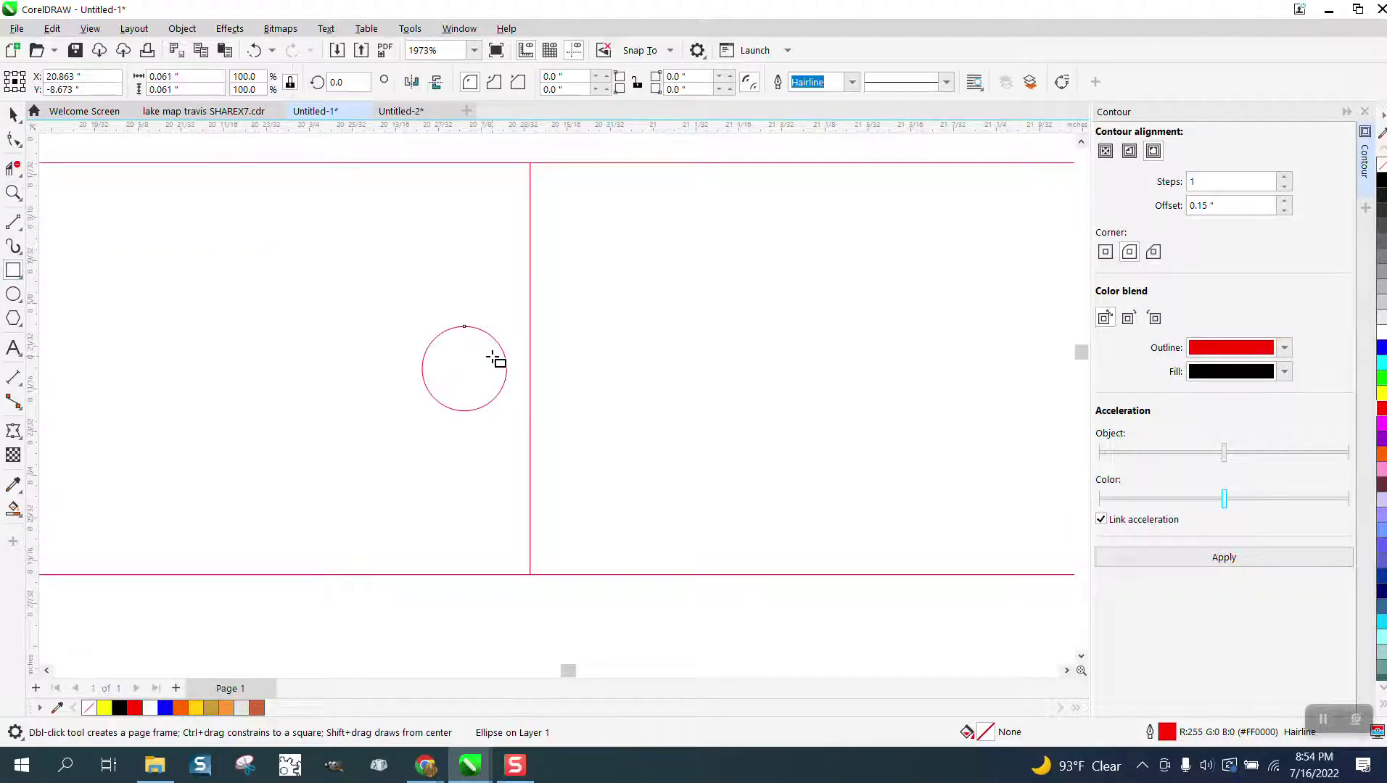
pyautogui.moveTo(492, 356); pyautogui.dragTo(538, 381)
pyautogui.click(13, 114)
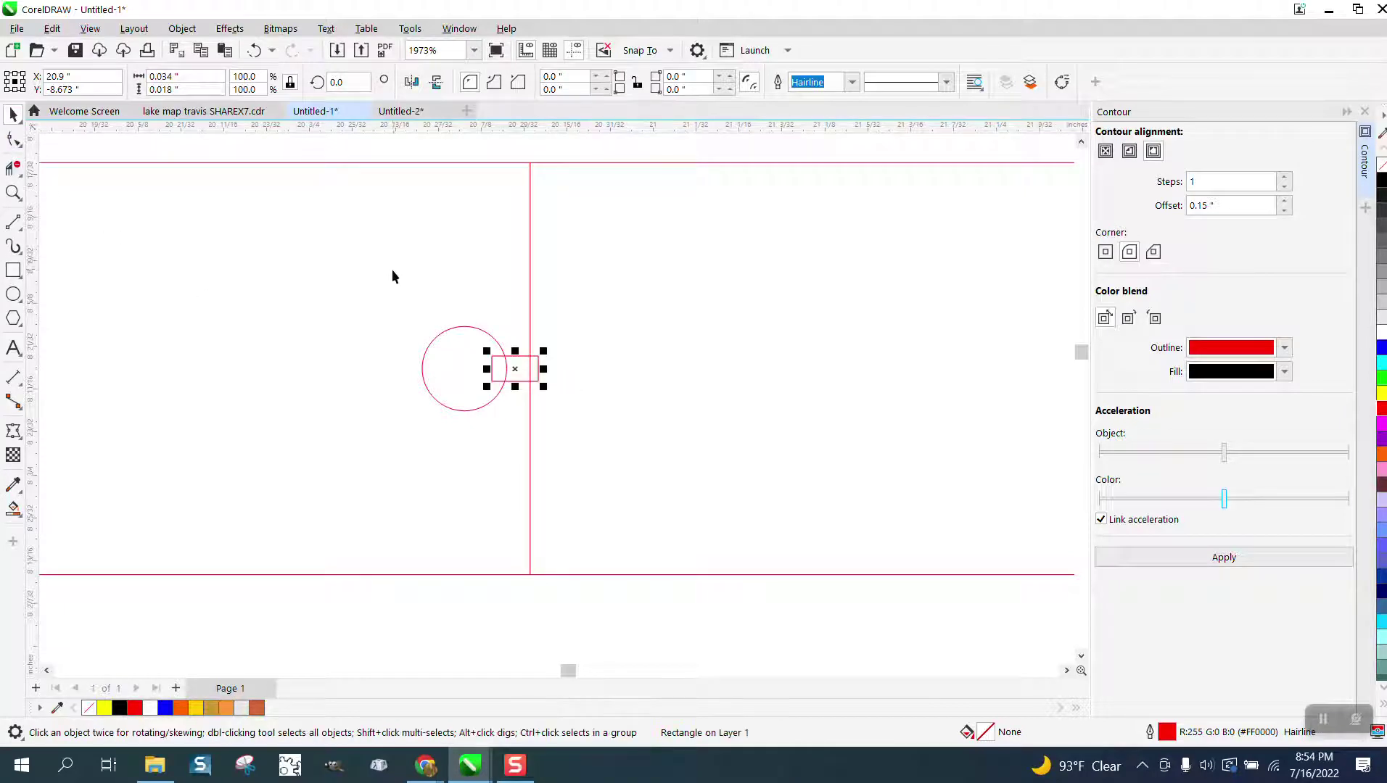
pyautogui.moveTo(369, 148); pyautogui.dragTo(379, 212)
pyautogui.moveTo(568, 425); pyautogui.dragTo(569, 427)
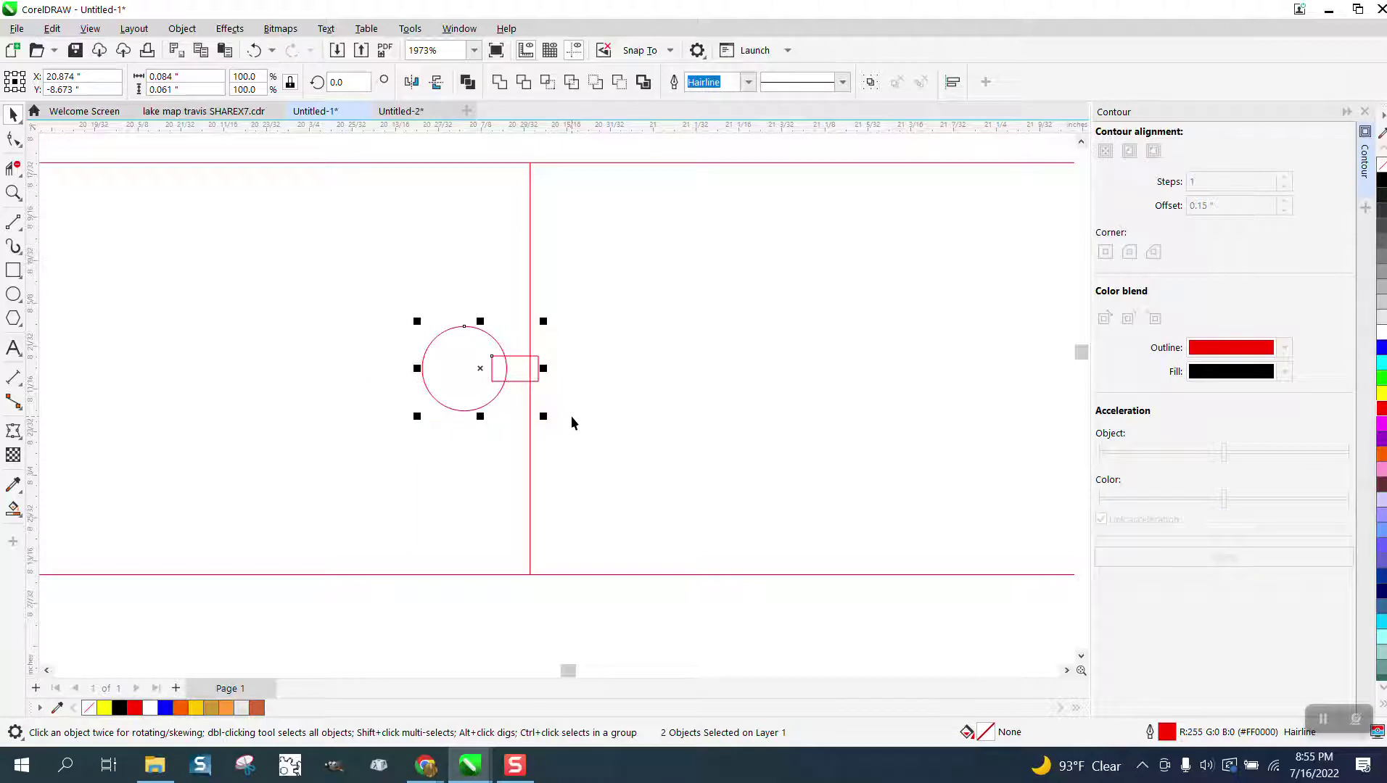
pyautogui.press('c')
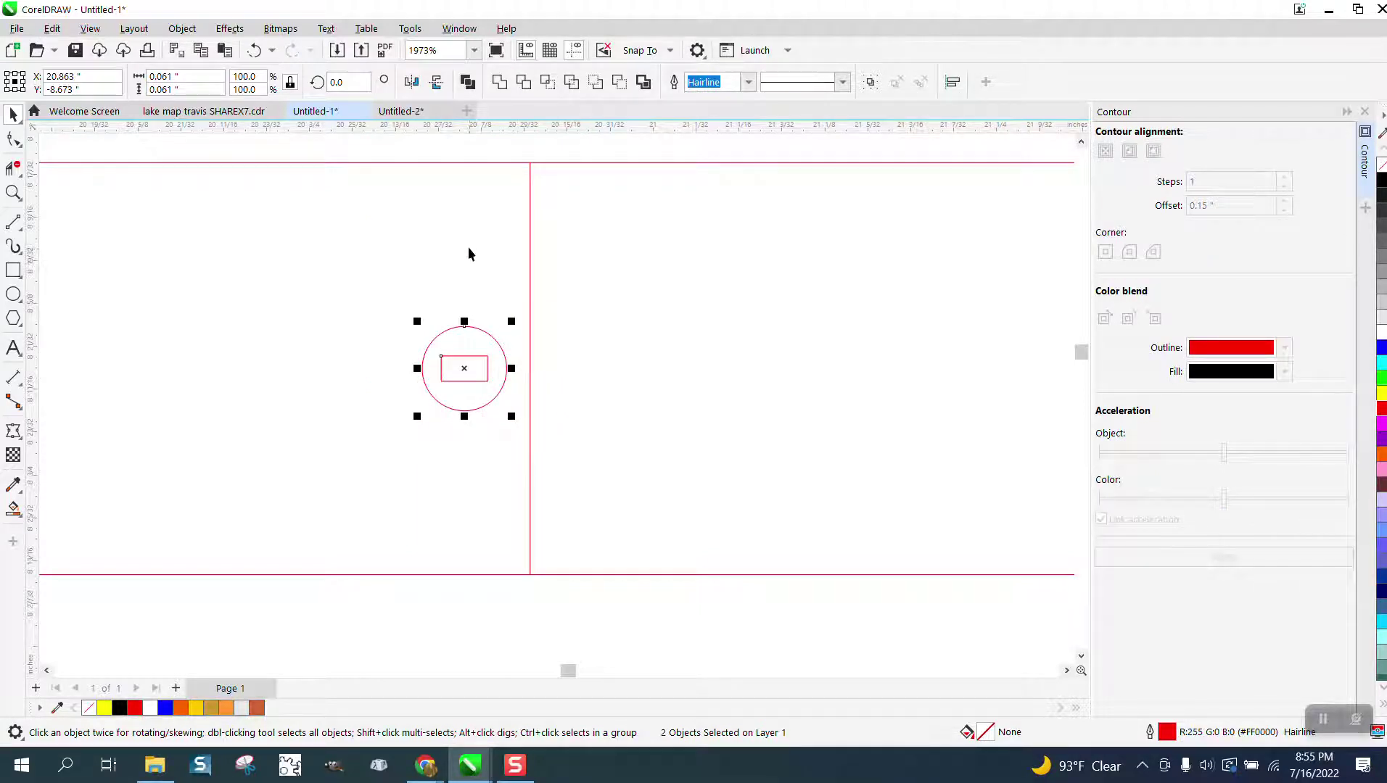
pyautogui.press('Escape')
pyautogui.click(484, 362)
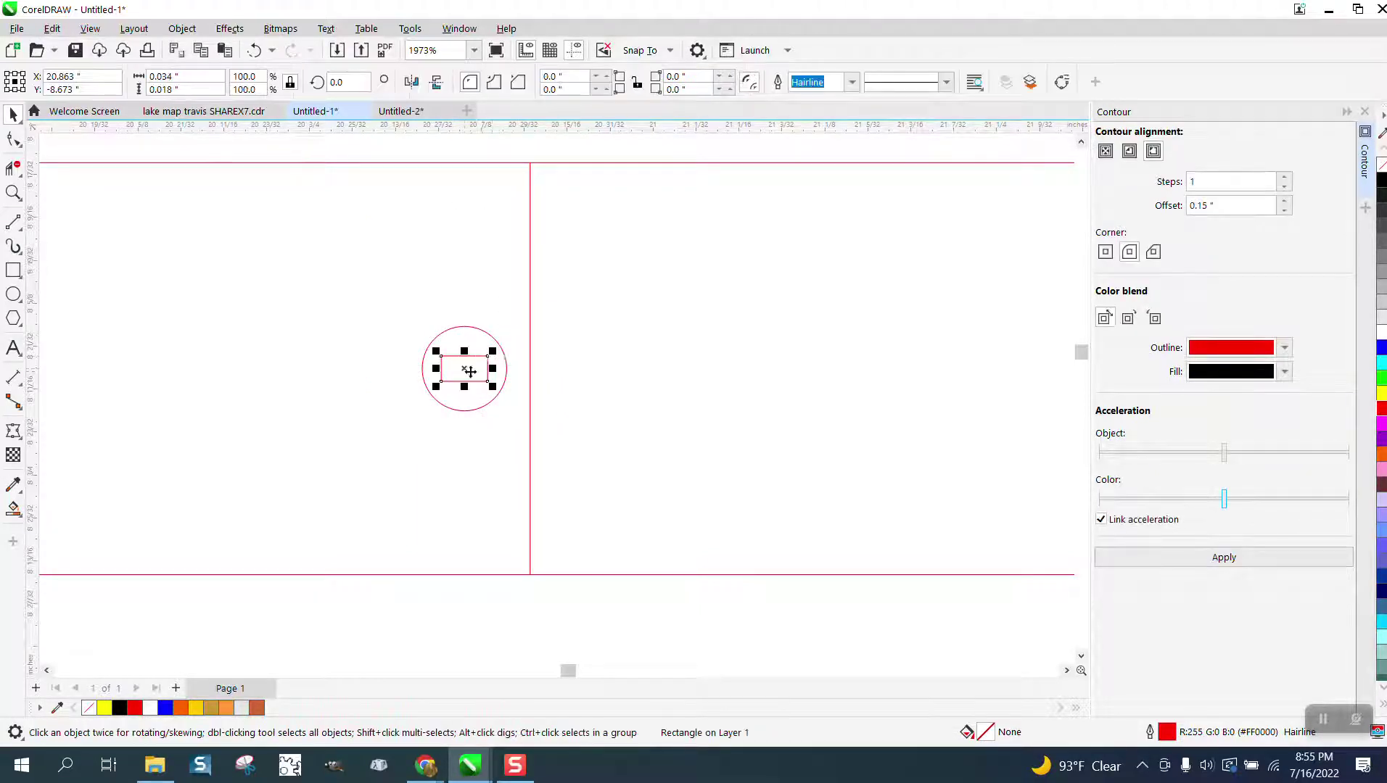
pyautogui.moveTo(464, 368); pyautogui.dragTo(519, 368)
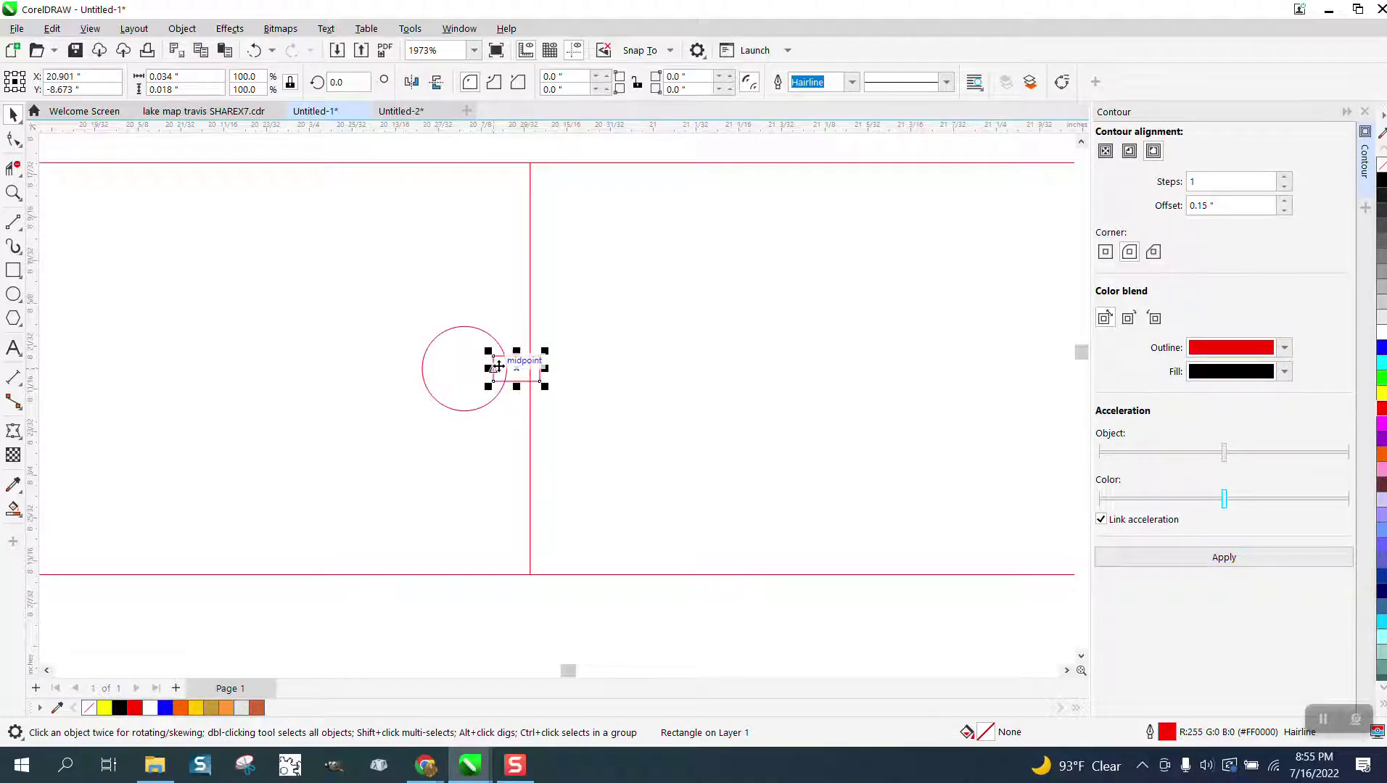
pyautogui.click(14, 192)
# Trim the overlapping segments of the circle, neck and cut line.
pyautogui.moveTo(335, 259); pyautogui.dragTo(653, 439)
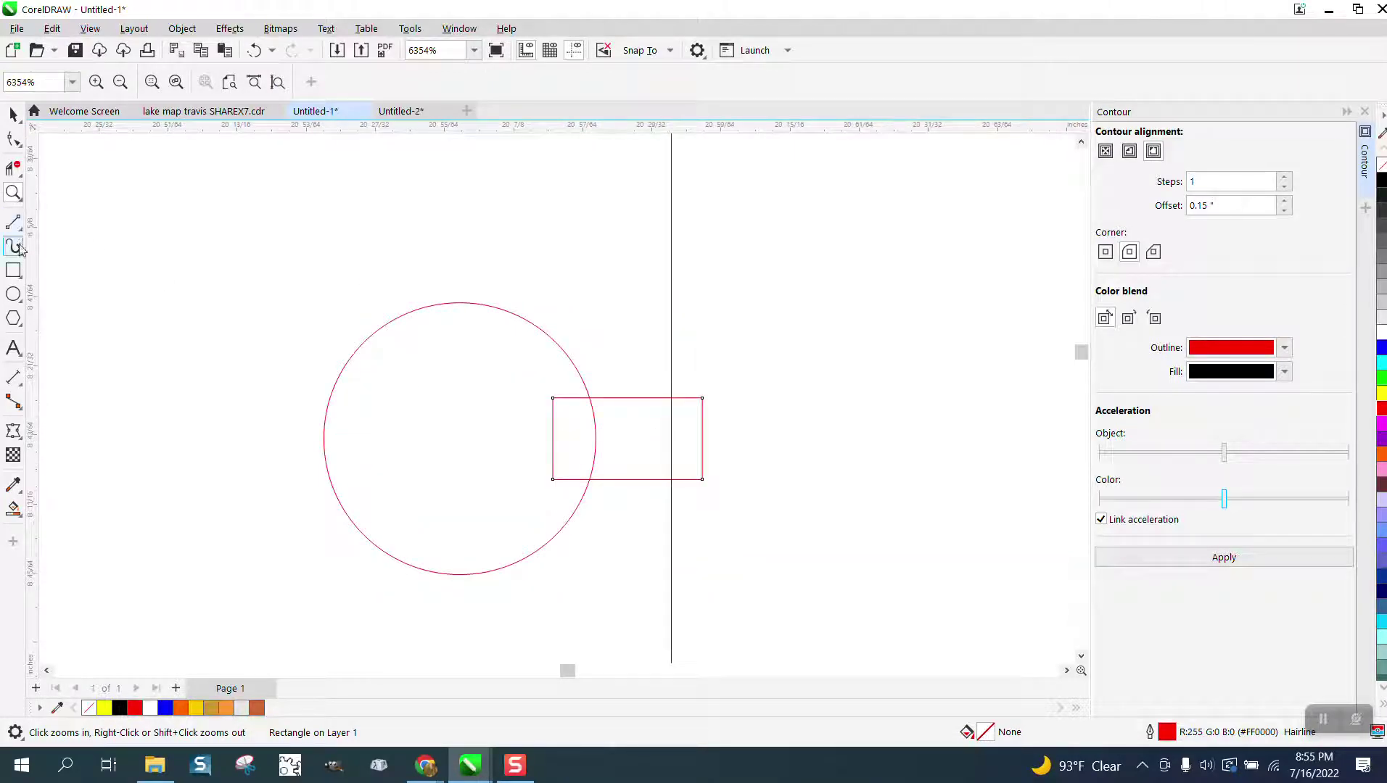
pyautogui.click(13, 169)
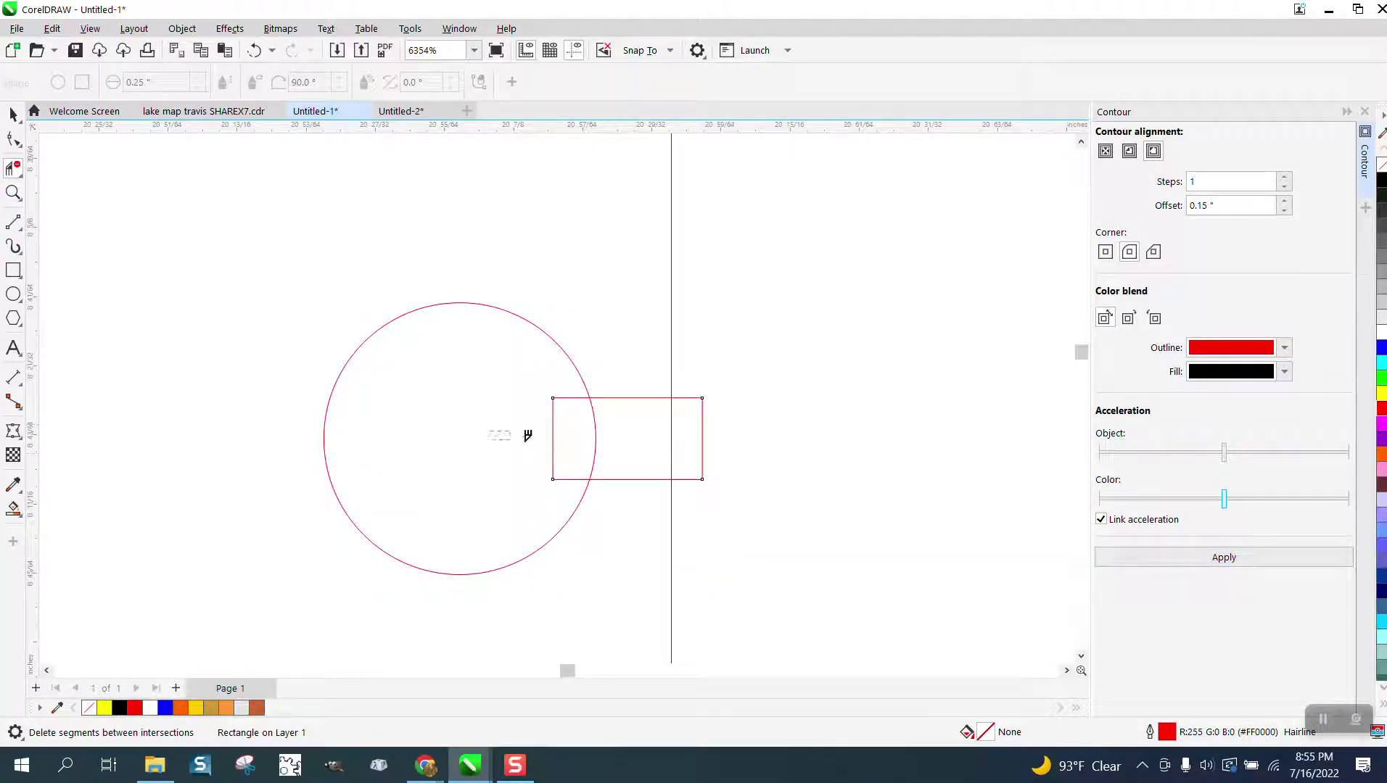
pyautogui.moveTo(528, 435); pyautogui.dragTo(672, 446)
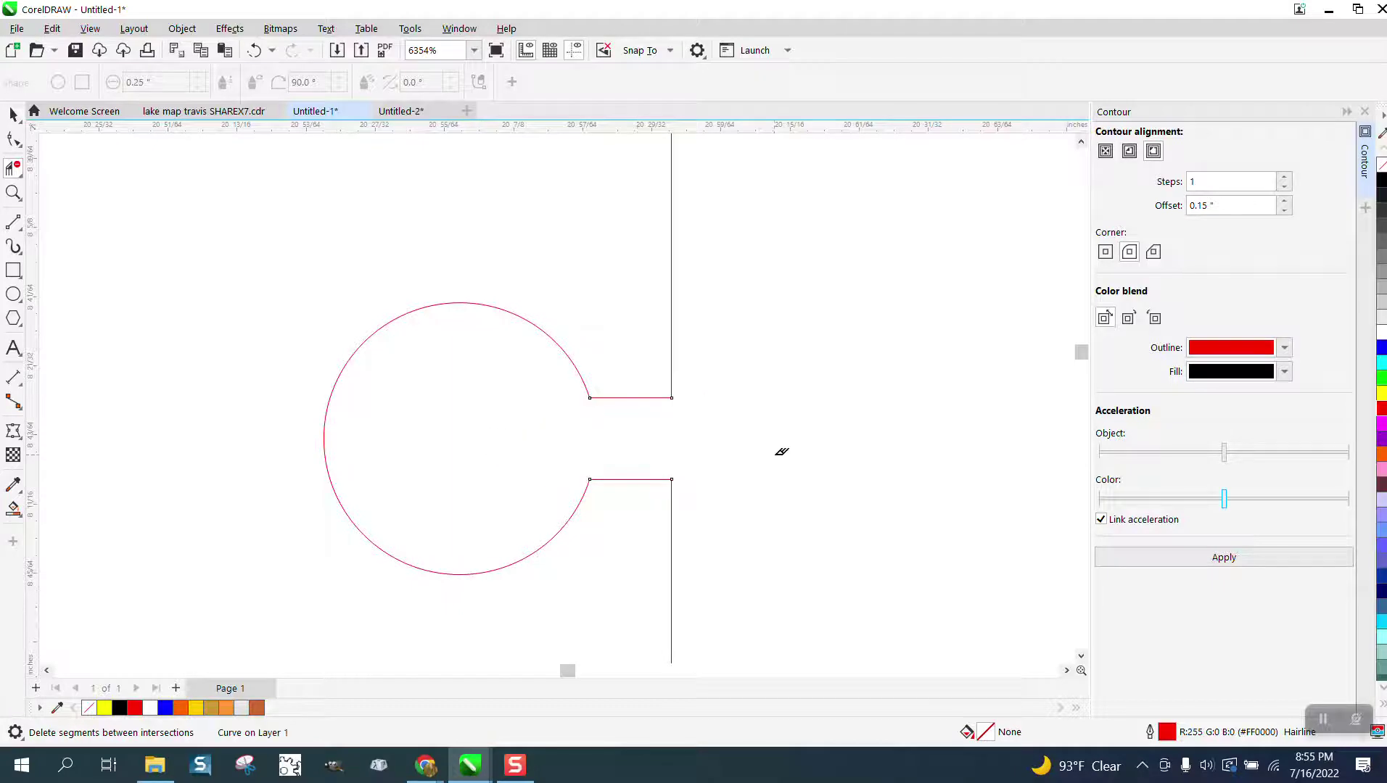
pyautogui.scroll(-5, 569, 381)
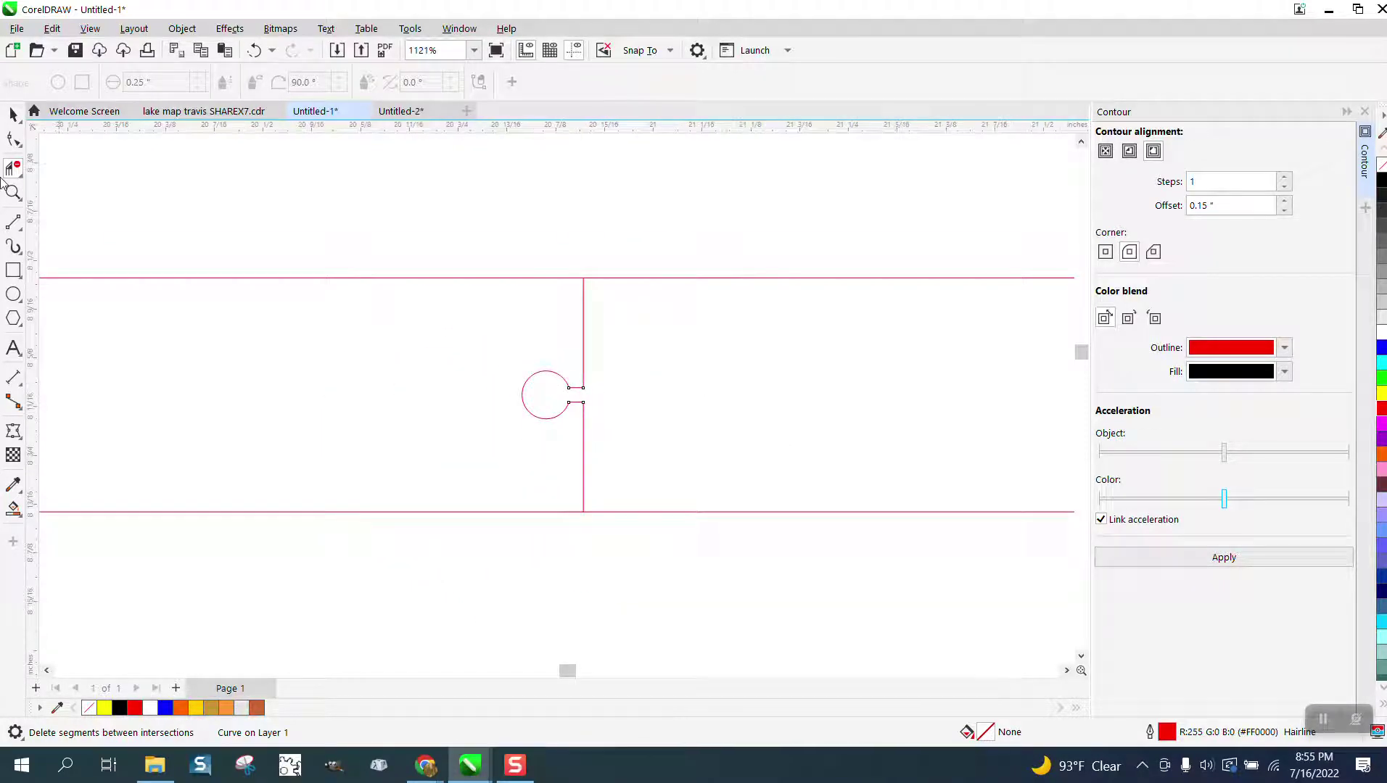
# Combine the circle, neck and line pieces into one joint curve.
pyautogui.click(12, 115)
pyautogui.moveTo(486, 248); pyautogui.dragTo(691, 550)
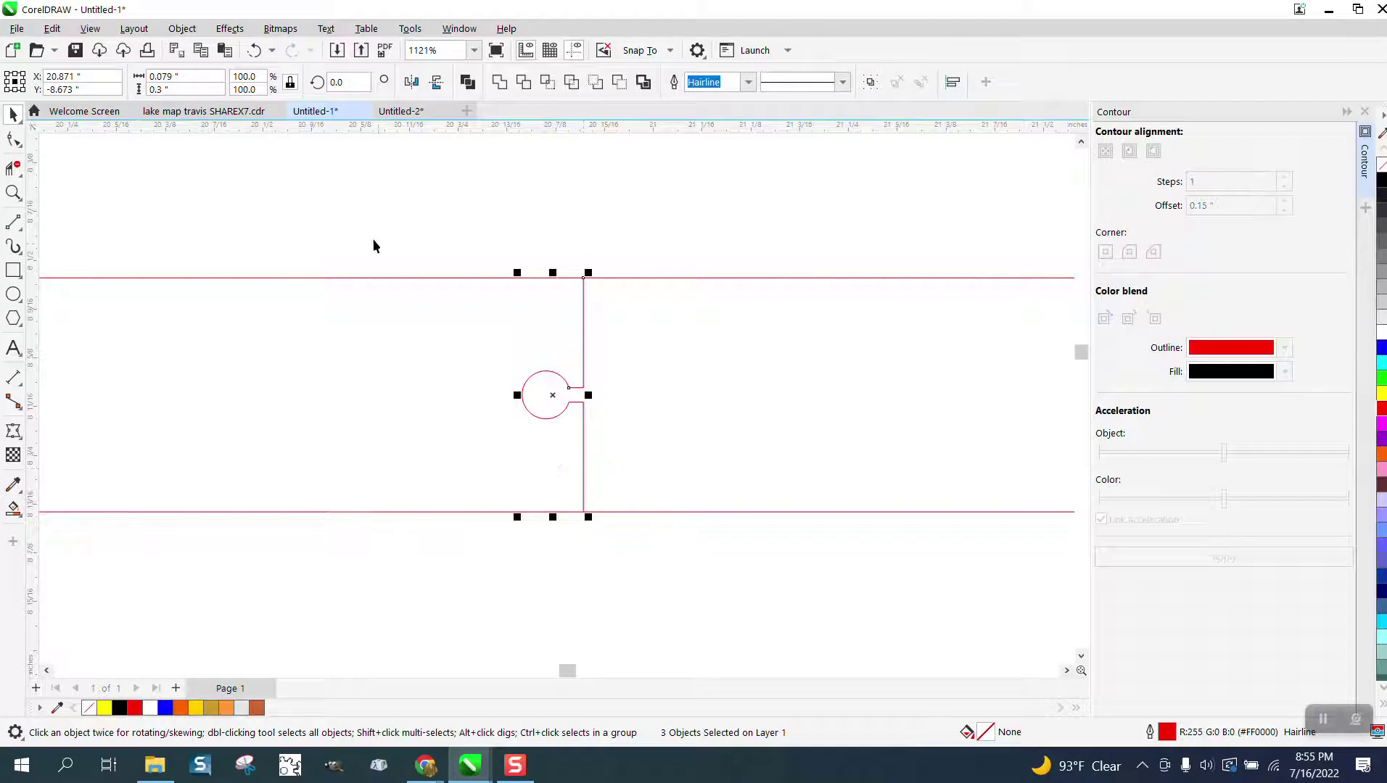
pyautogui.click(182, 28)
pyautogui.click(206, 401)
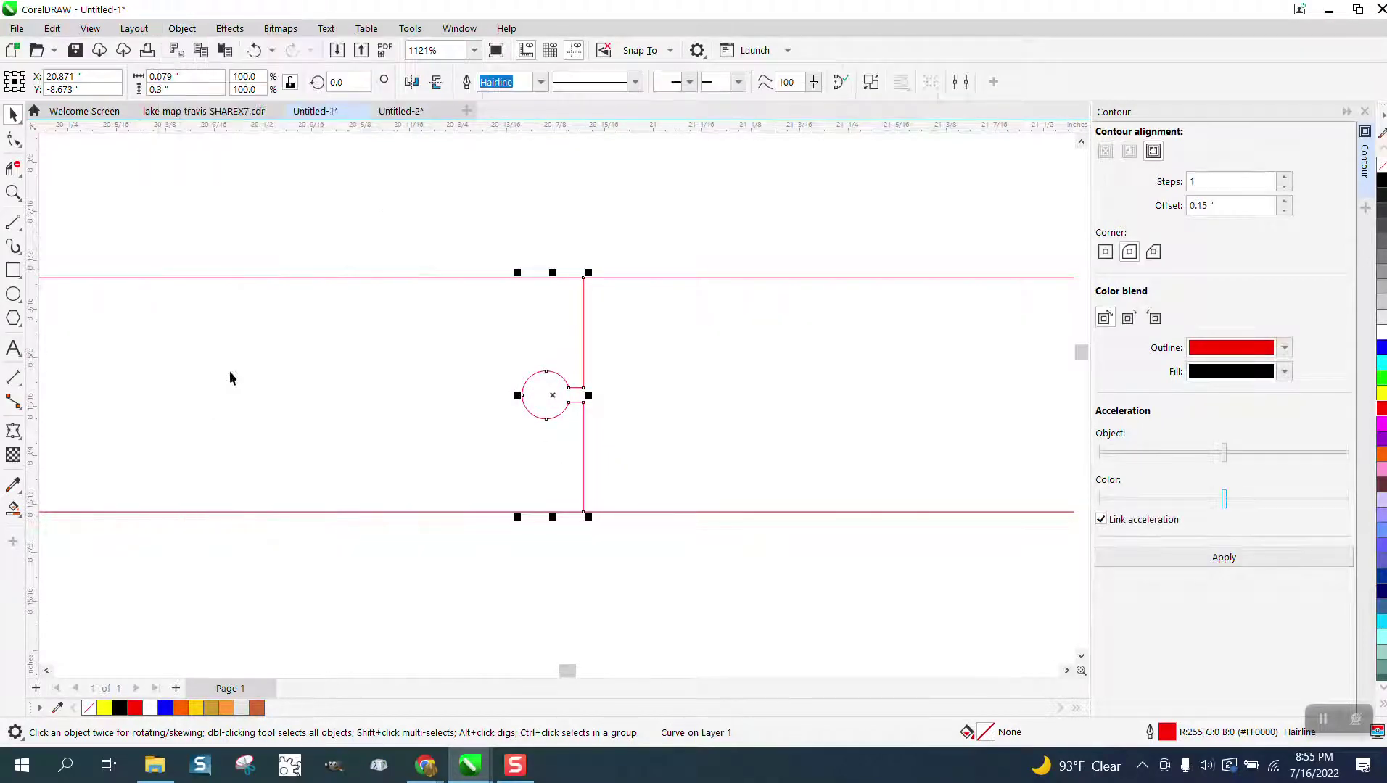
pyautogui.click(603, 306)
pyautogui.moveTo(569, 393); pyautogui.dragTo(689, 388)
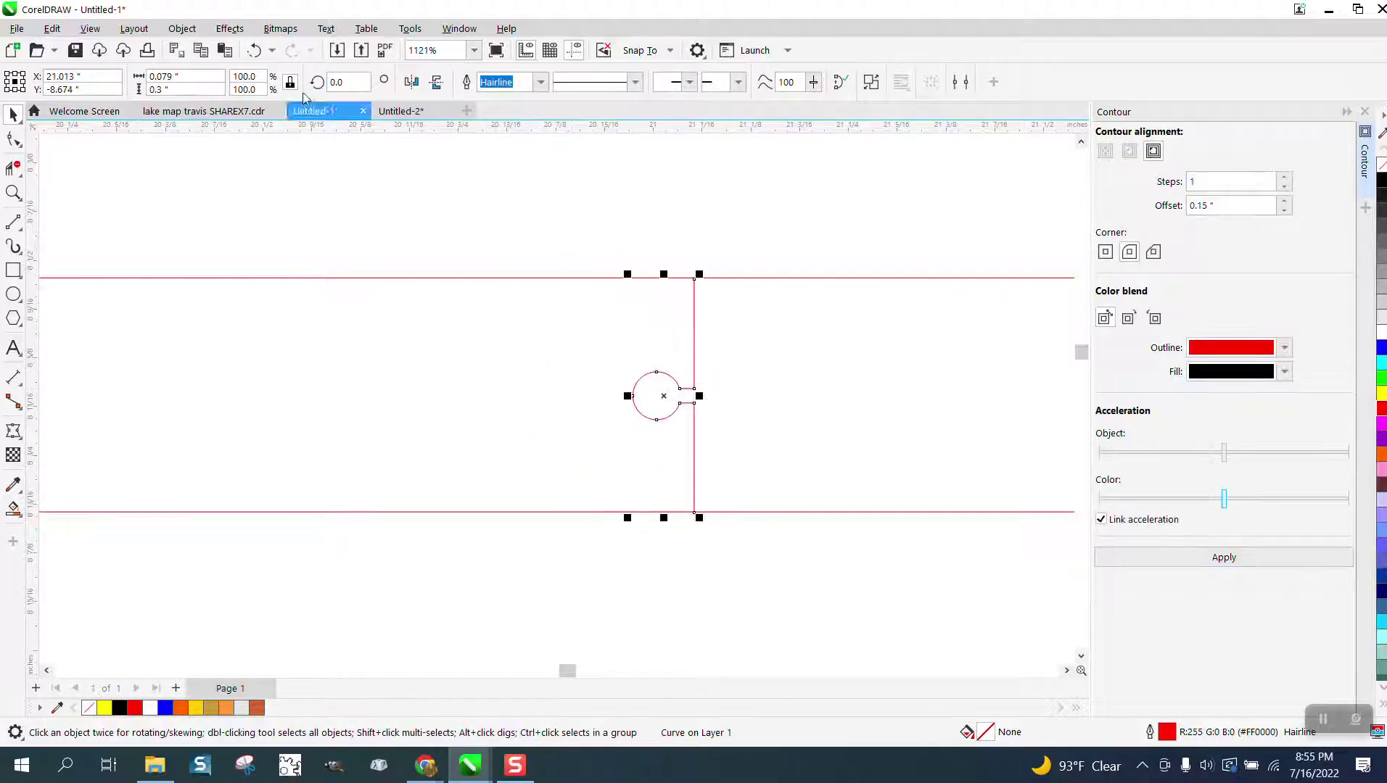
pyautogui.click(254, 50)
pyautogui.scroll(-6, 555, 396)
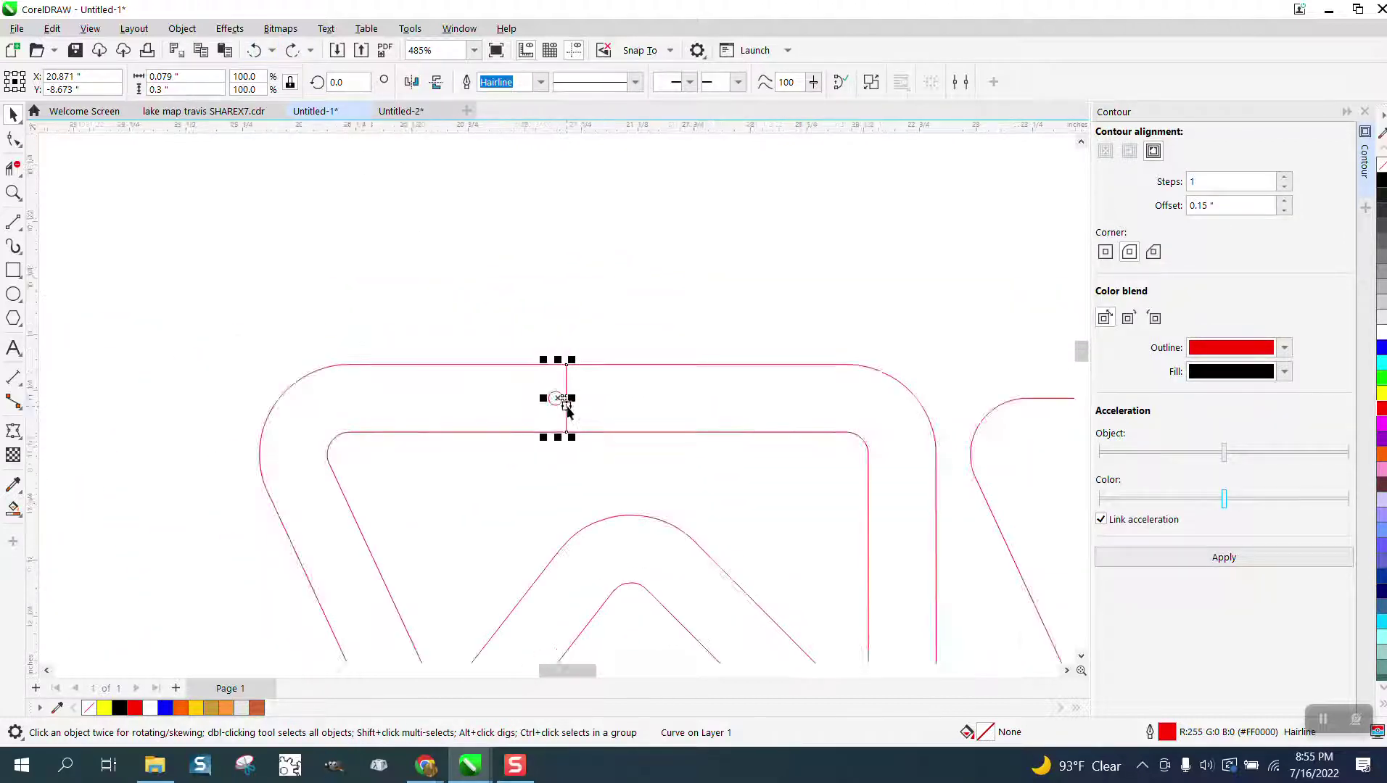
# Move the joint above the track, copy it to the right, and select both.
pyautogui.moveTo(566, 400); pyautogui.dragTo(641, 293)
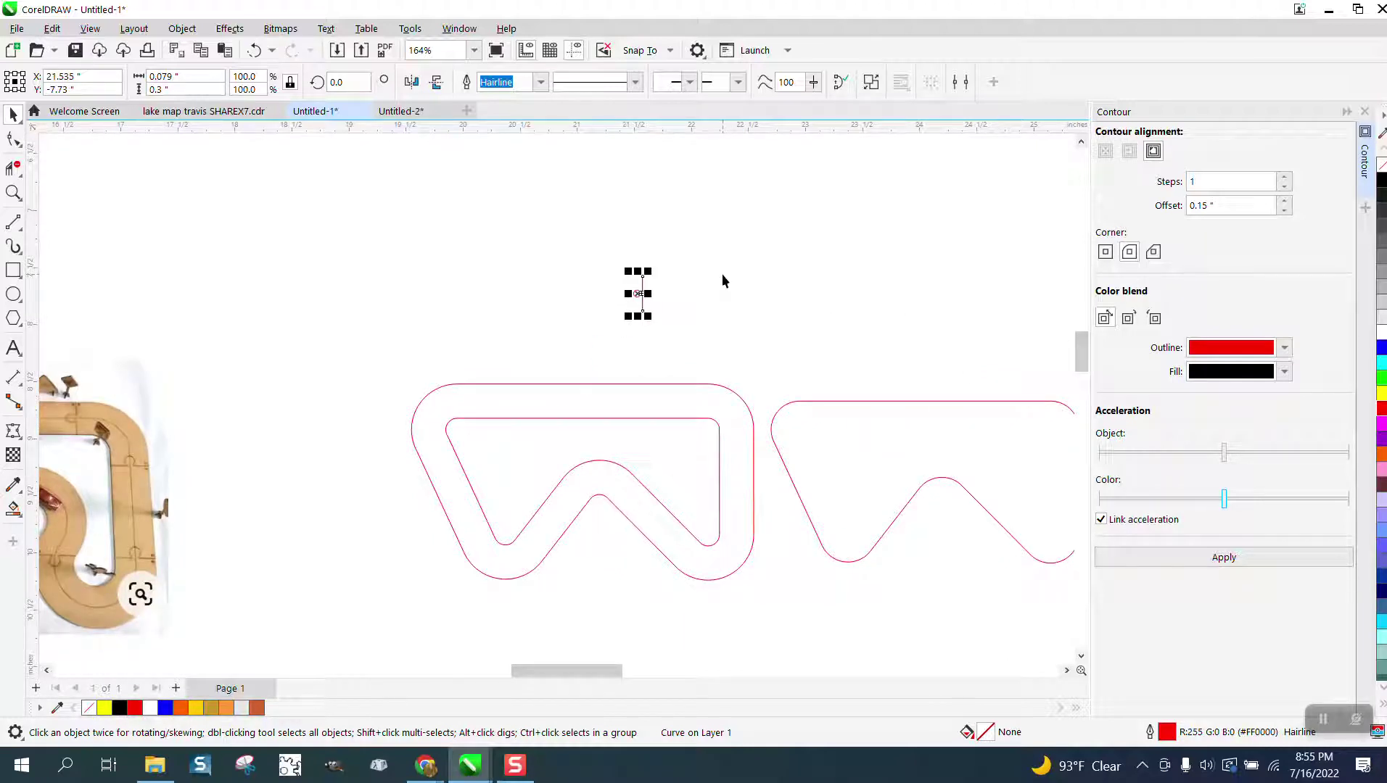
pyautogui.moveTo(639, 292); pyautogui.dragTo(714, 294)
pyautogui.moveTo(577, 236); pyautogui.dragTo(596, 259)
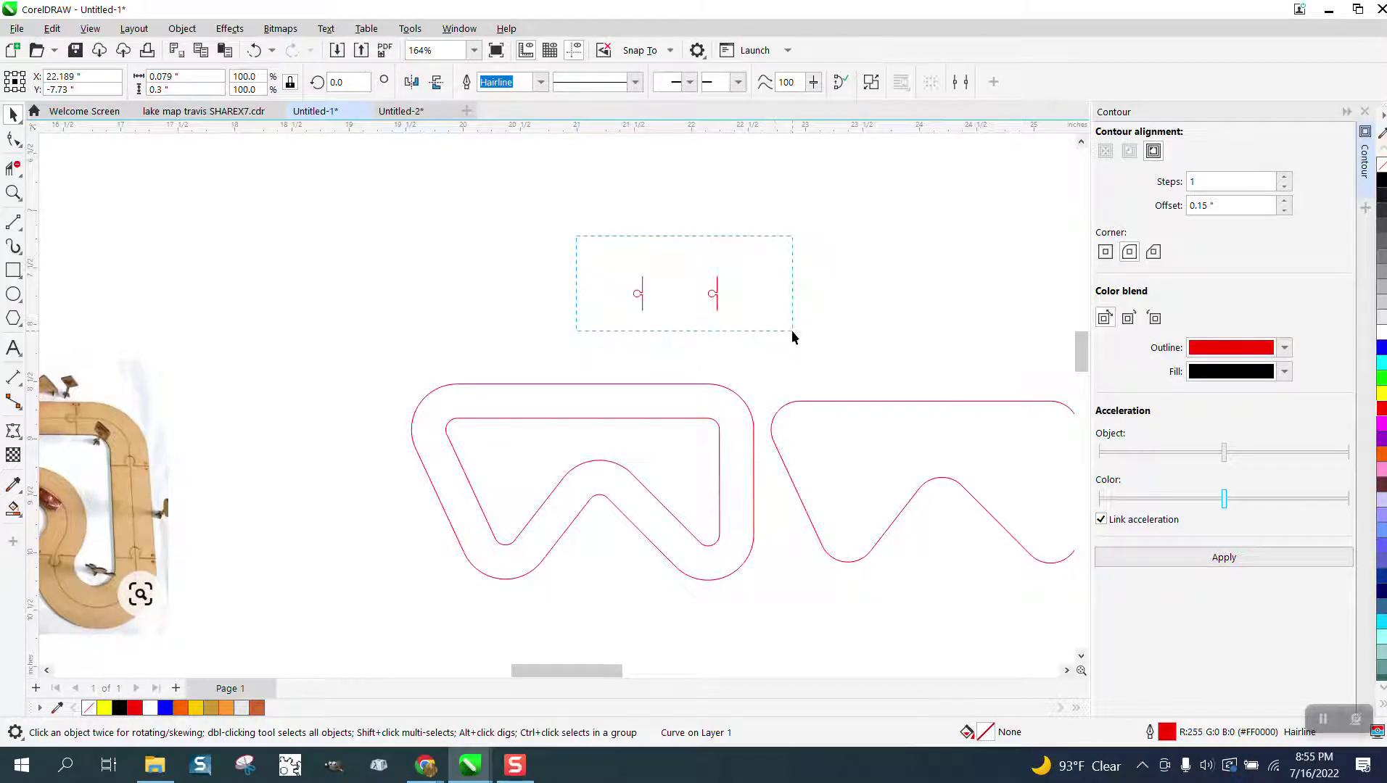
pyautogui.moveTo(792, 336); pyautogui.dragTo(789, 332)
# Blend the two joints with 6 steps and choose New Path for the blend.
pyautogui.click(1365, 110)
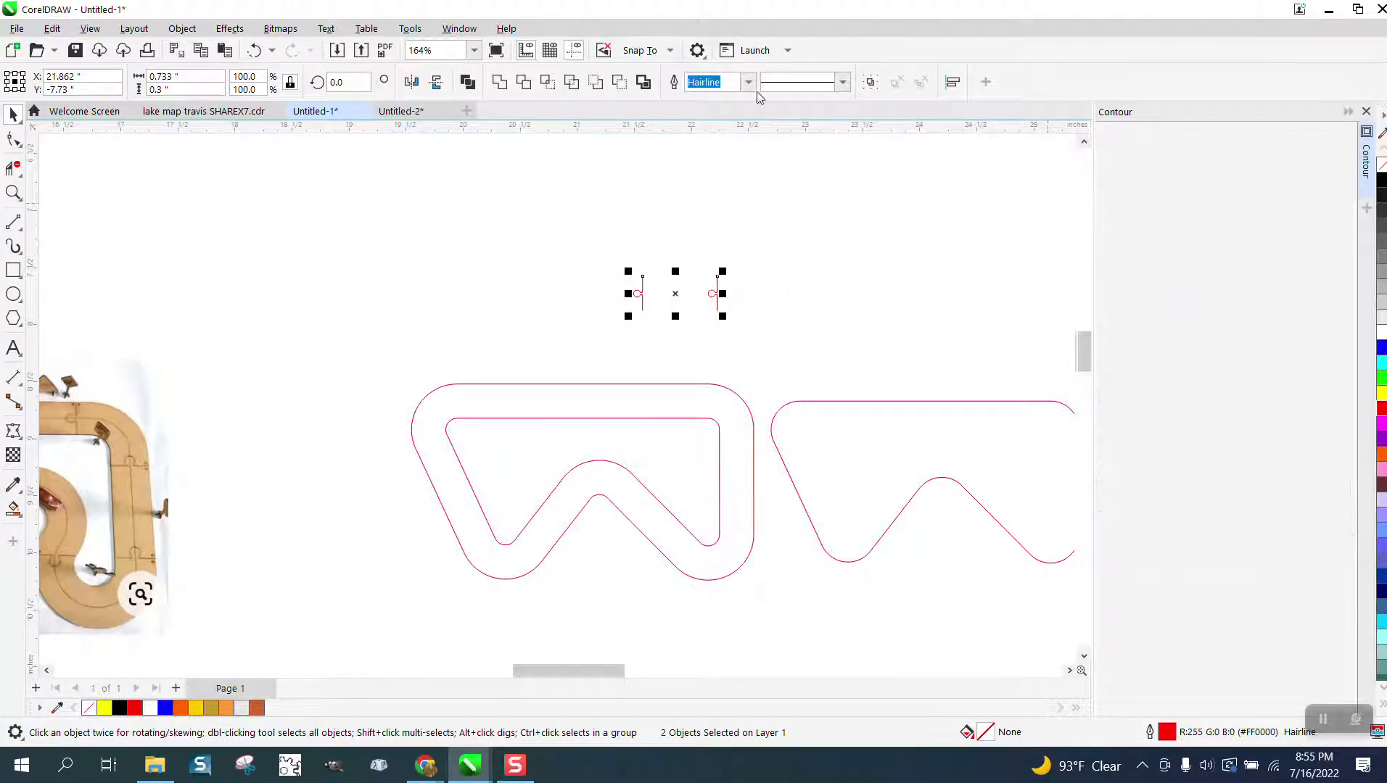
pyautogui.click(229, 28)
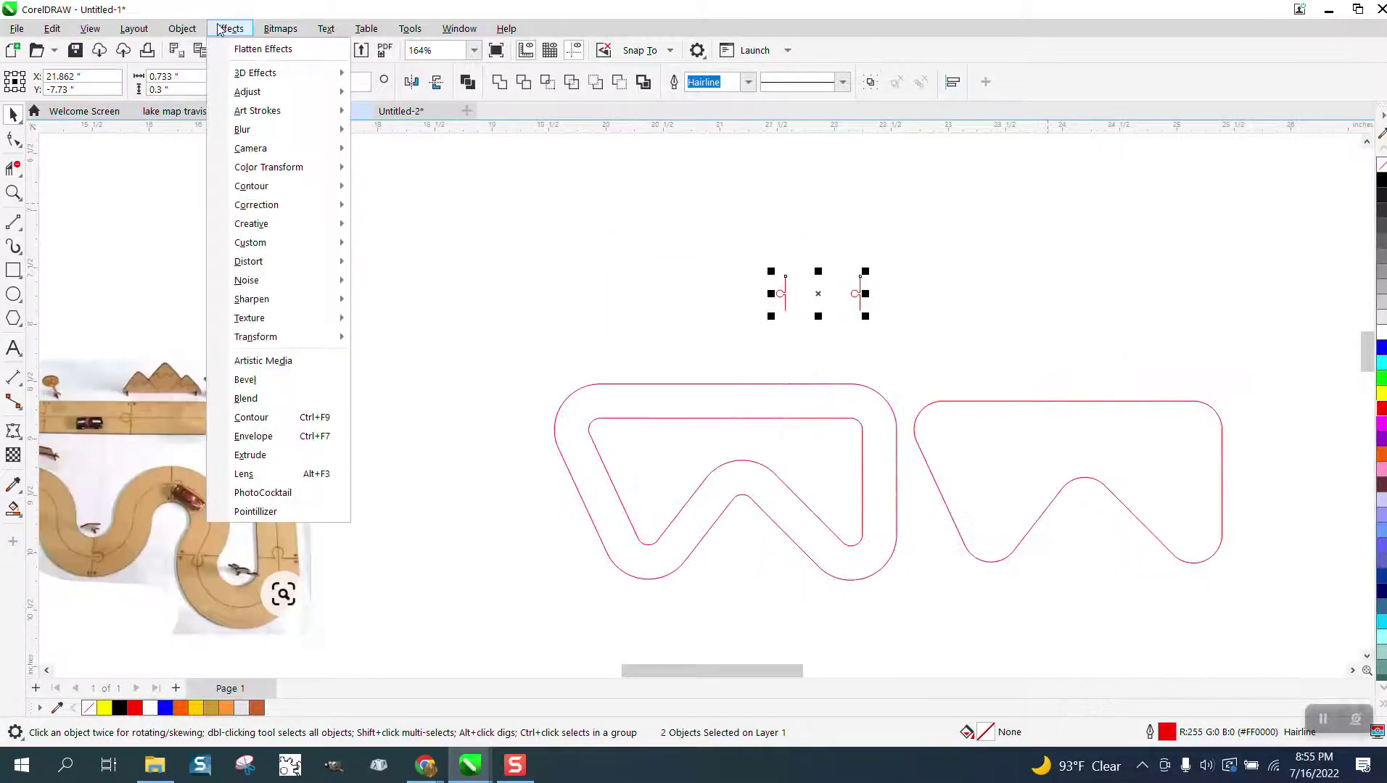
pyautogui.click(261, 400)
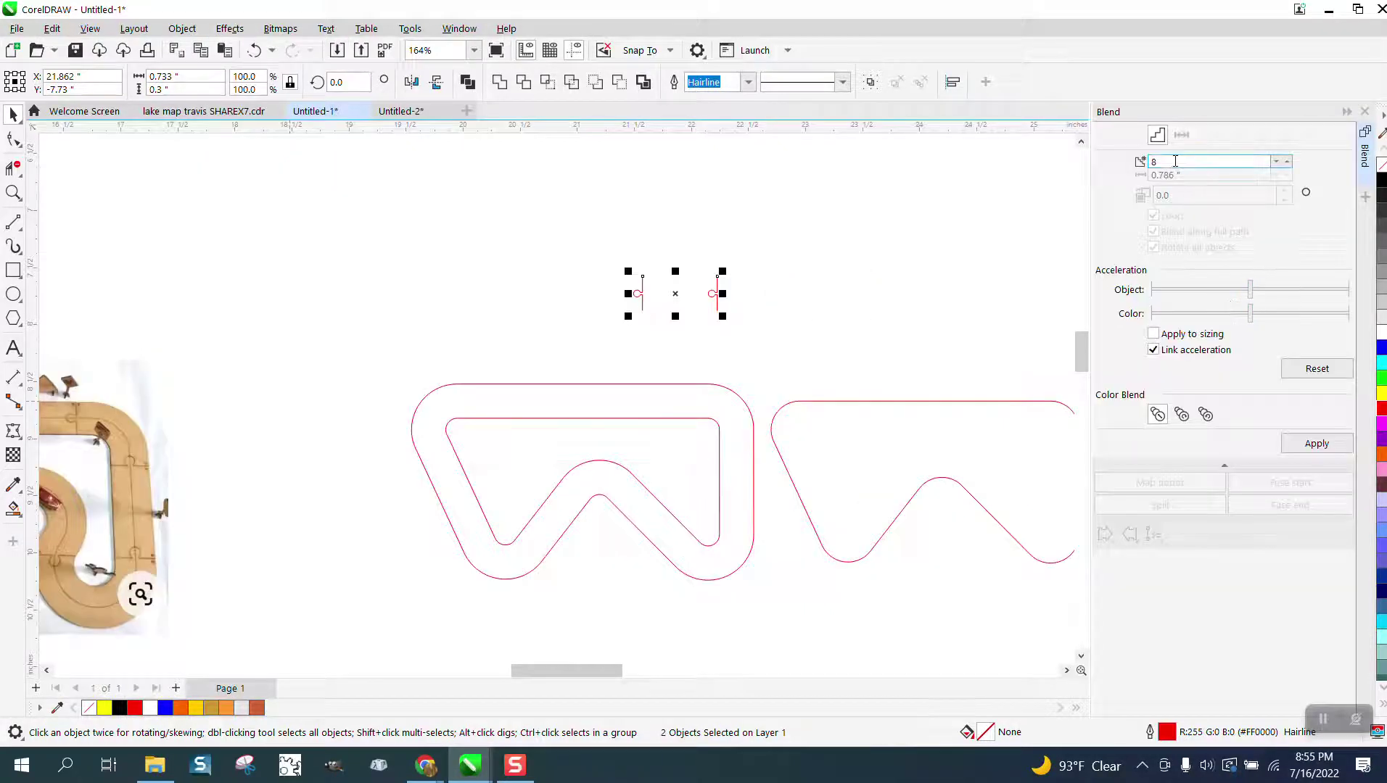
pyautogui.write('6')
pyautogui.click(1308, 445)
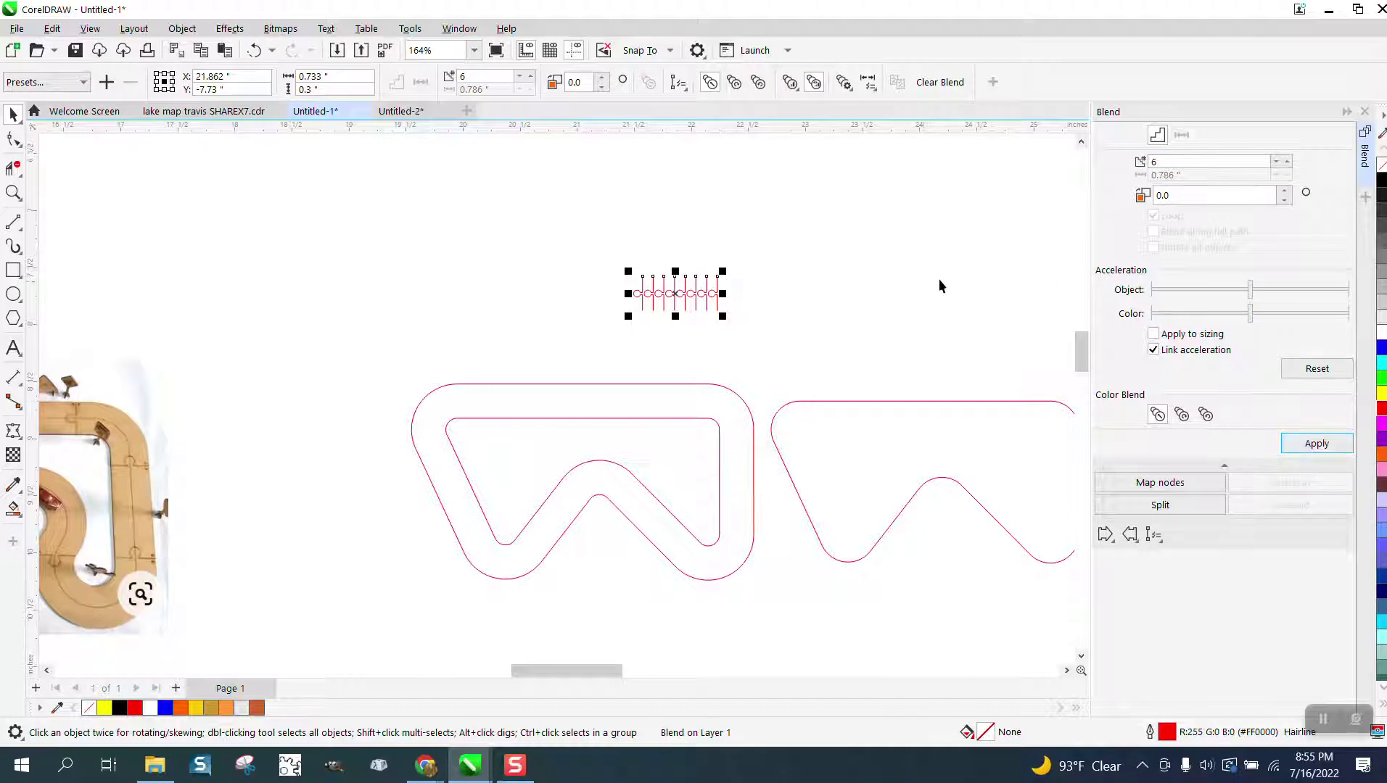
pyautogui.click(1155, 536)
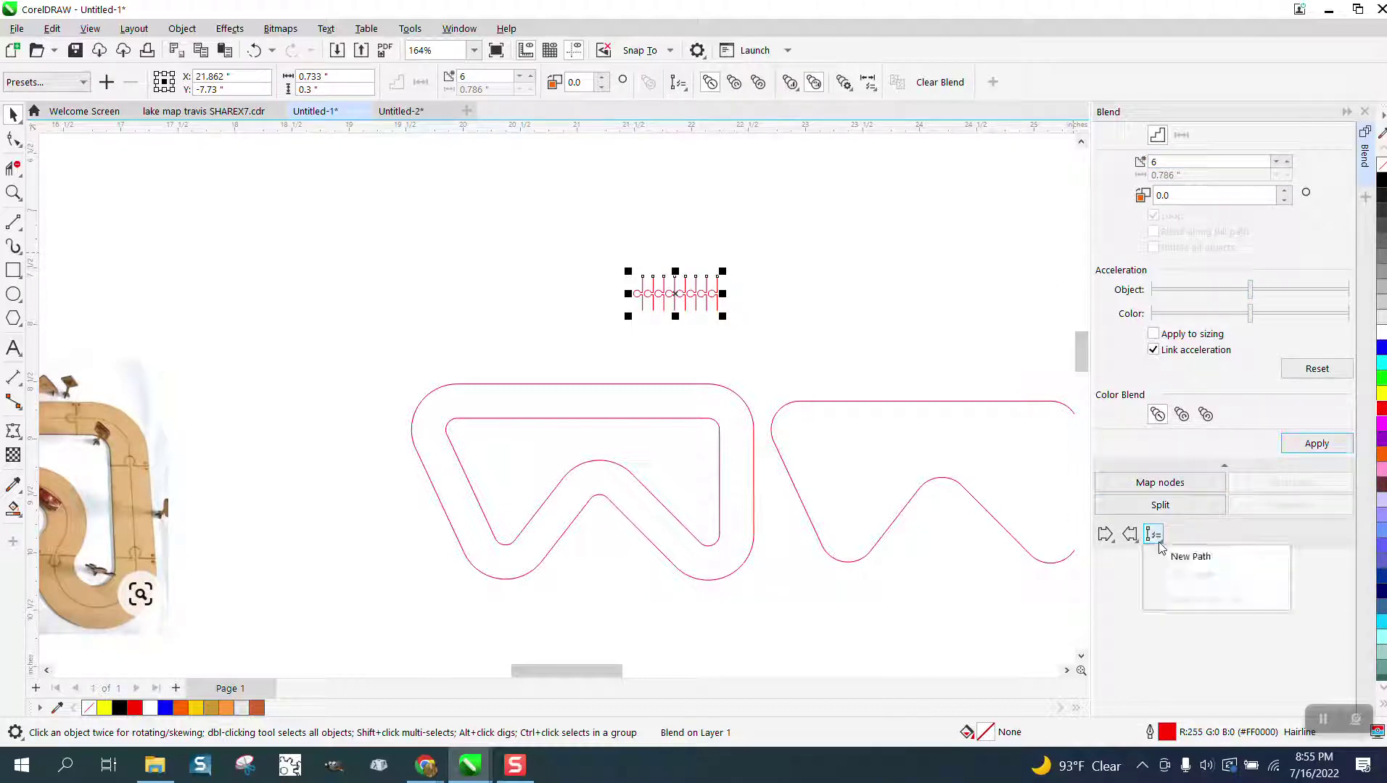
pyautogui.click(1190, 556)
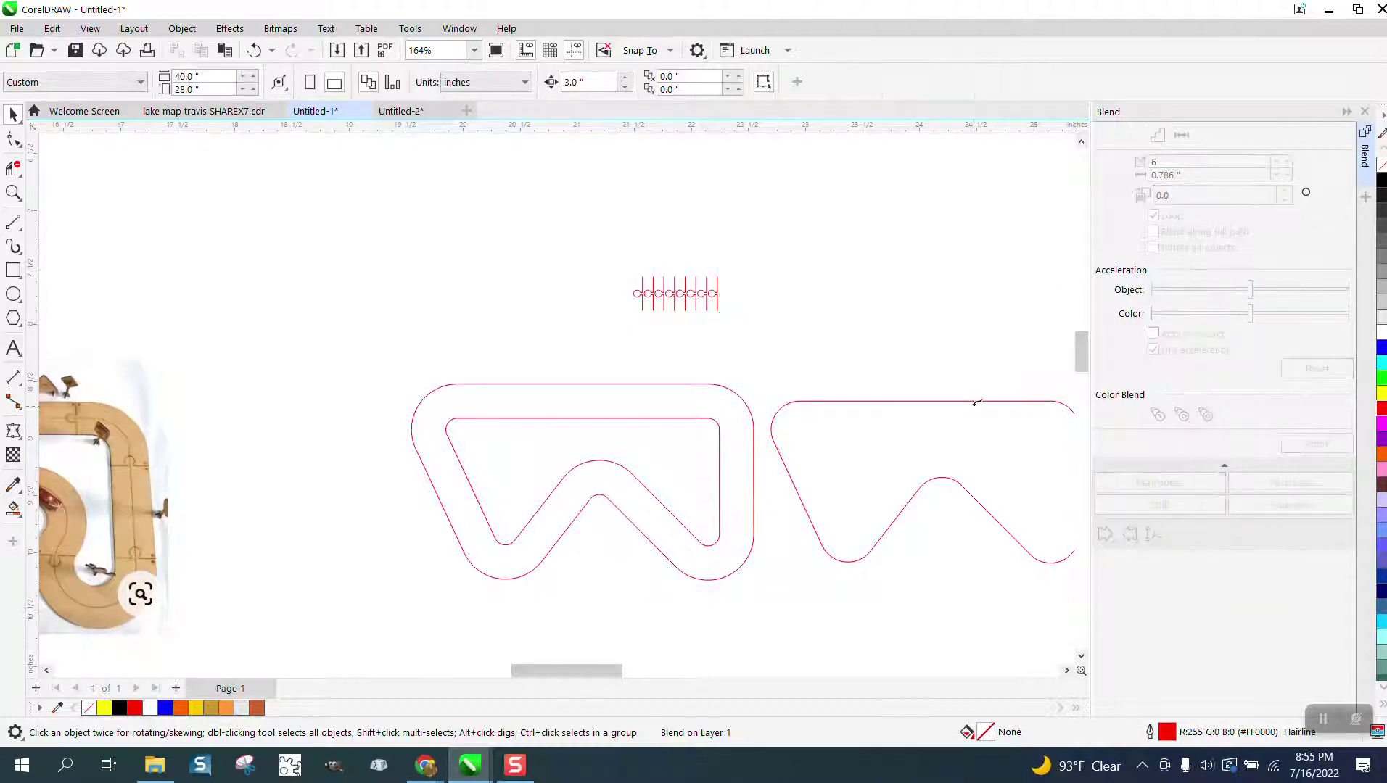
# Blend the puzzle joints along the full right-hand track outline, rotated to follow it, and break the blend apart.
pyautogui.click(976, 401)
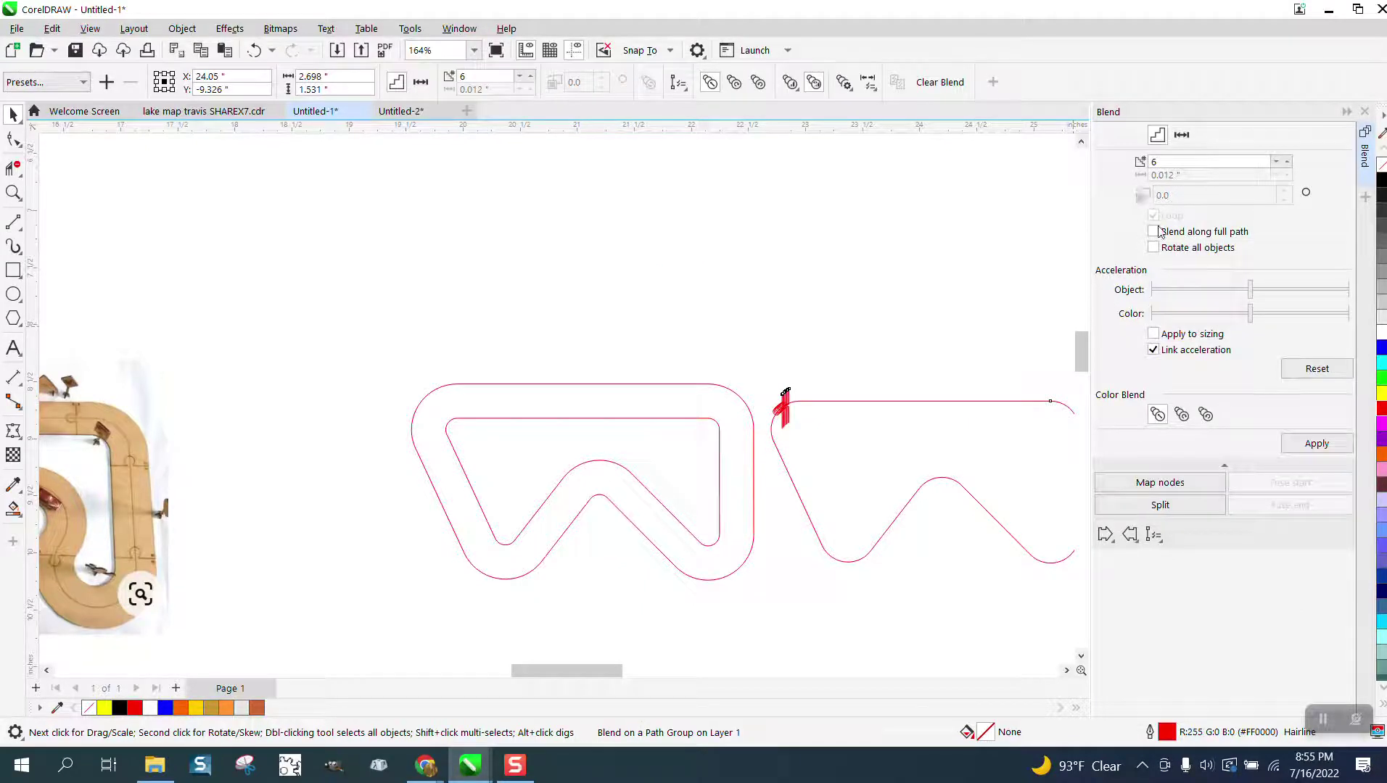
pyautogui.click(1316, 443)
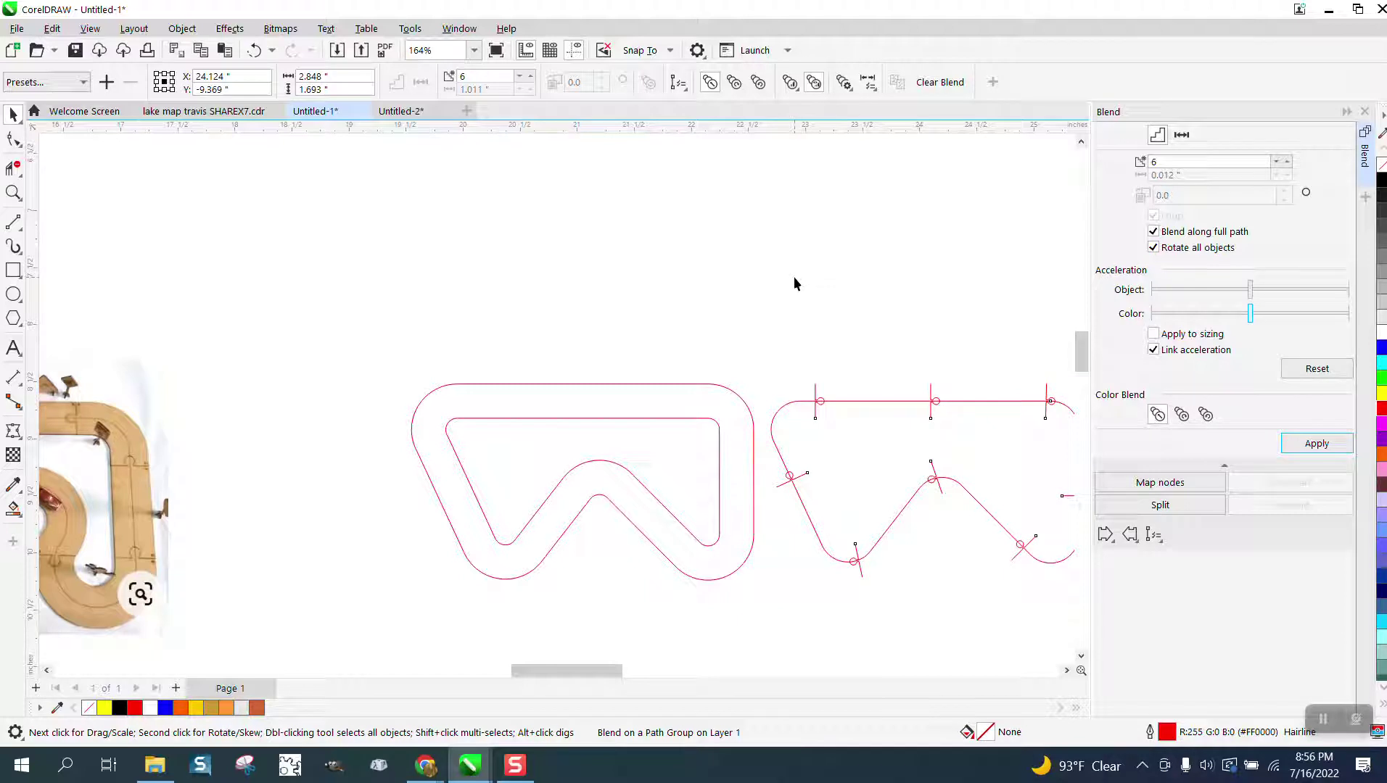
pyautogui.click(884, 407)
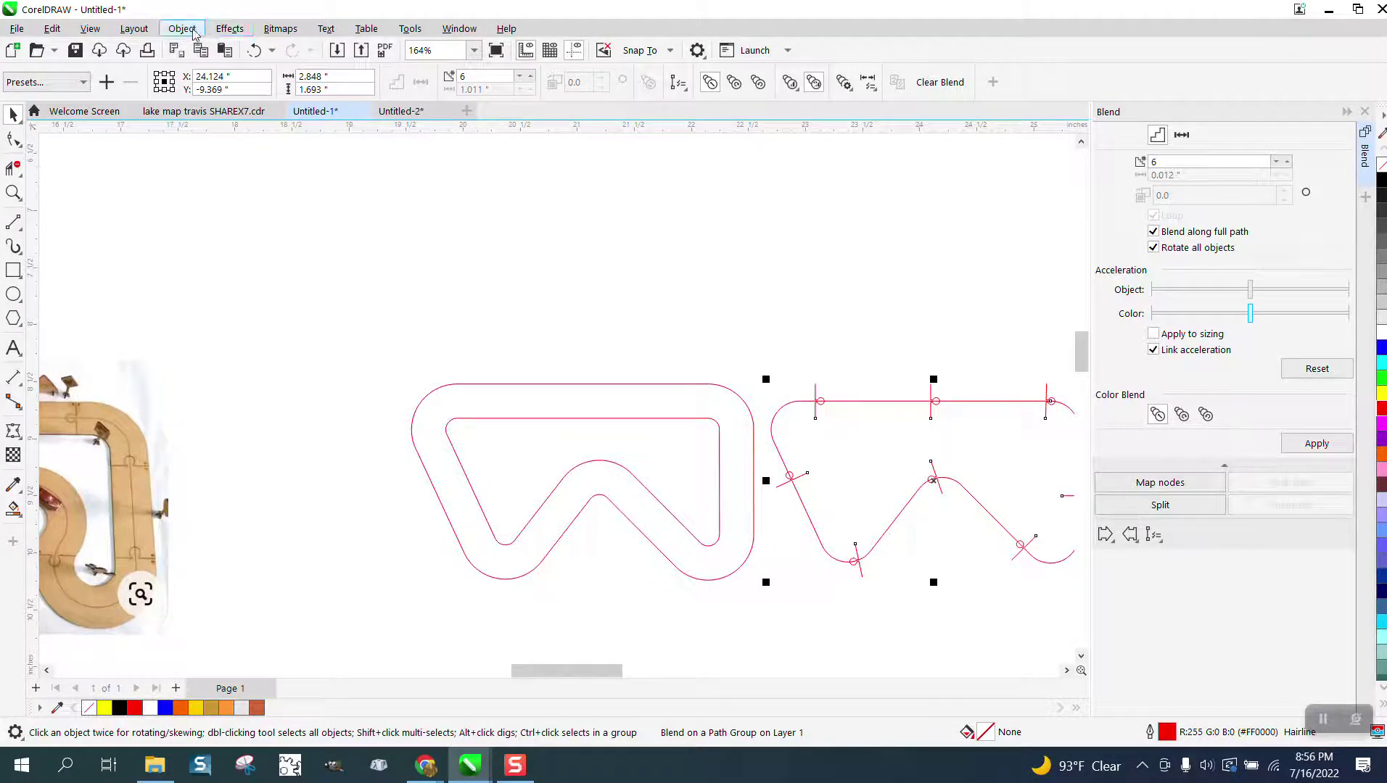
pyautogui.click(193, 34)
pyautogui.click(280, 416)
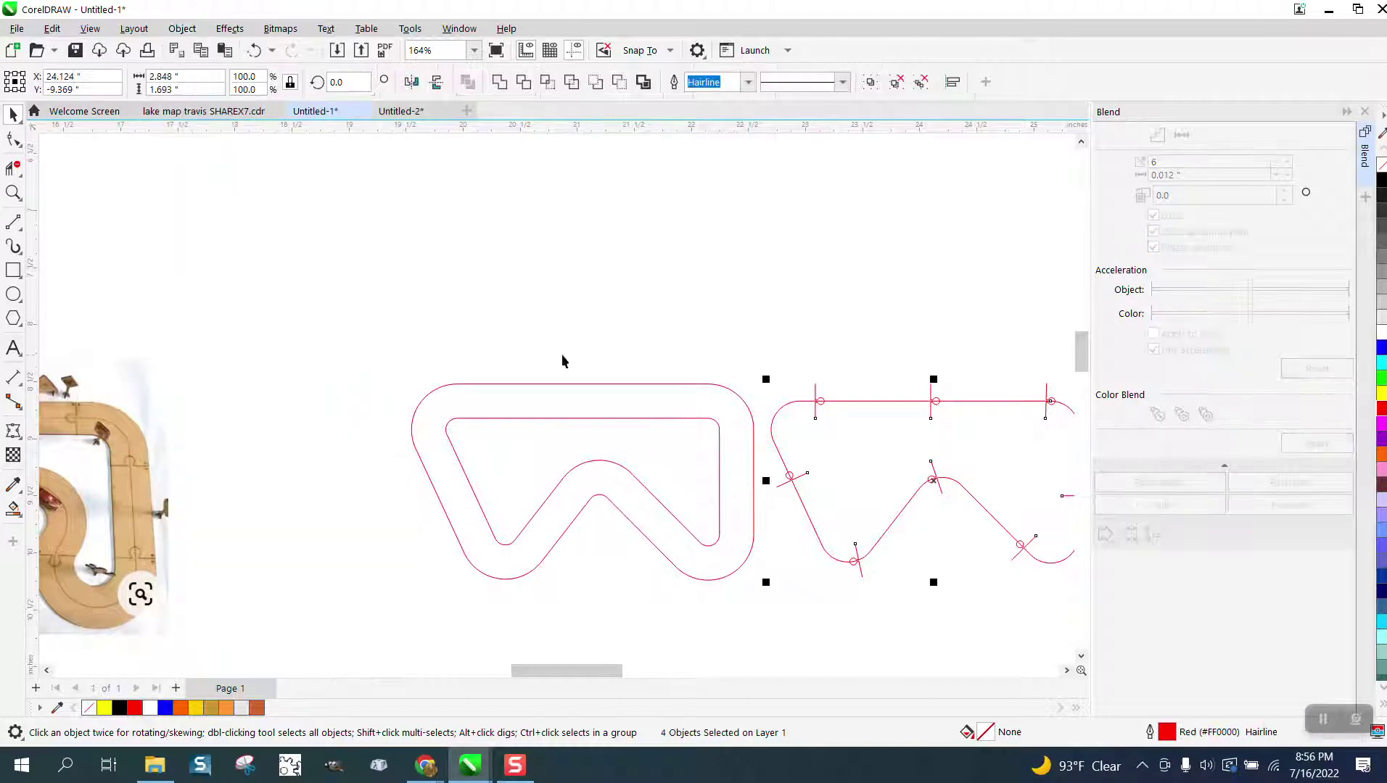
# Nudge the spare wave curve up 3 inches.
pyautogui.click(877, 401)
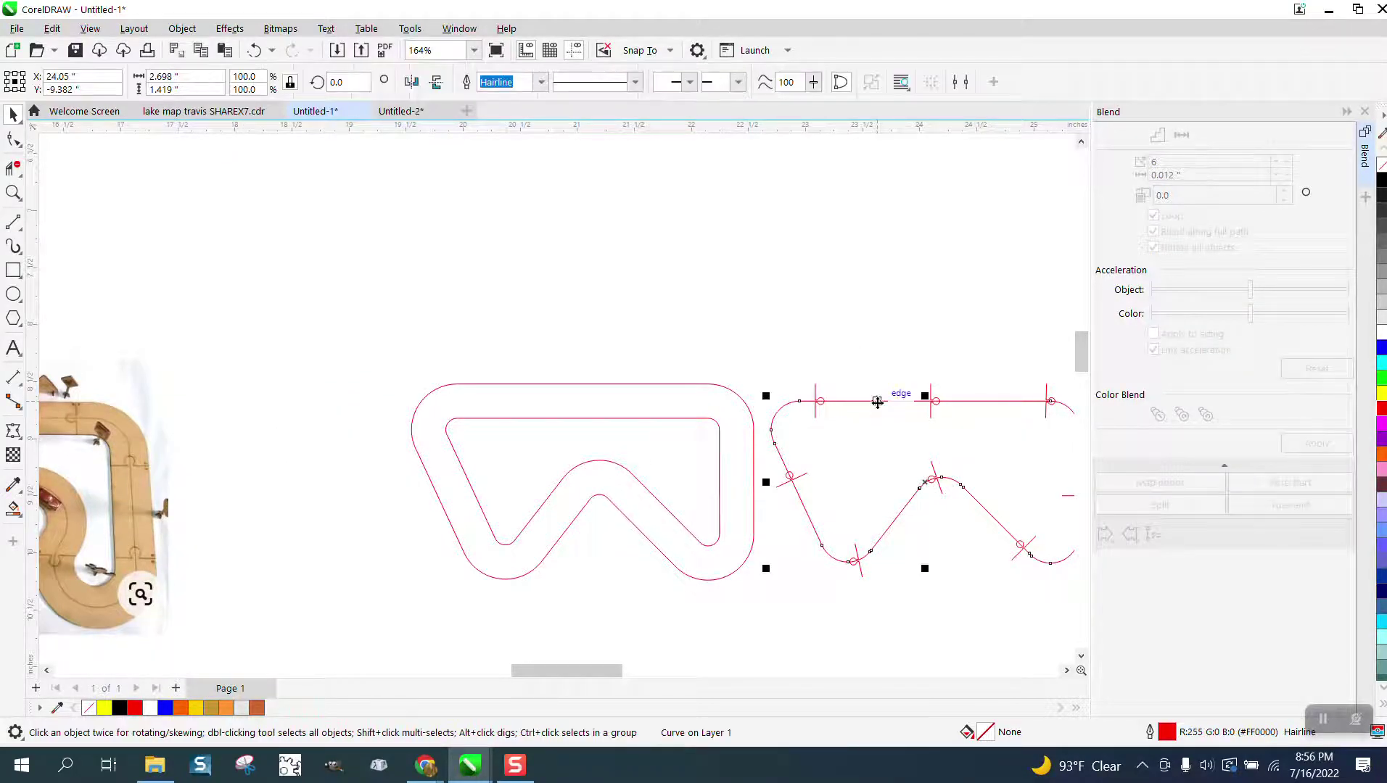
pyautogui.press('Up')
pyautogui.scroll(-3, 845, 319)
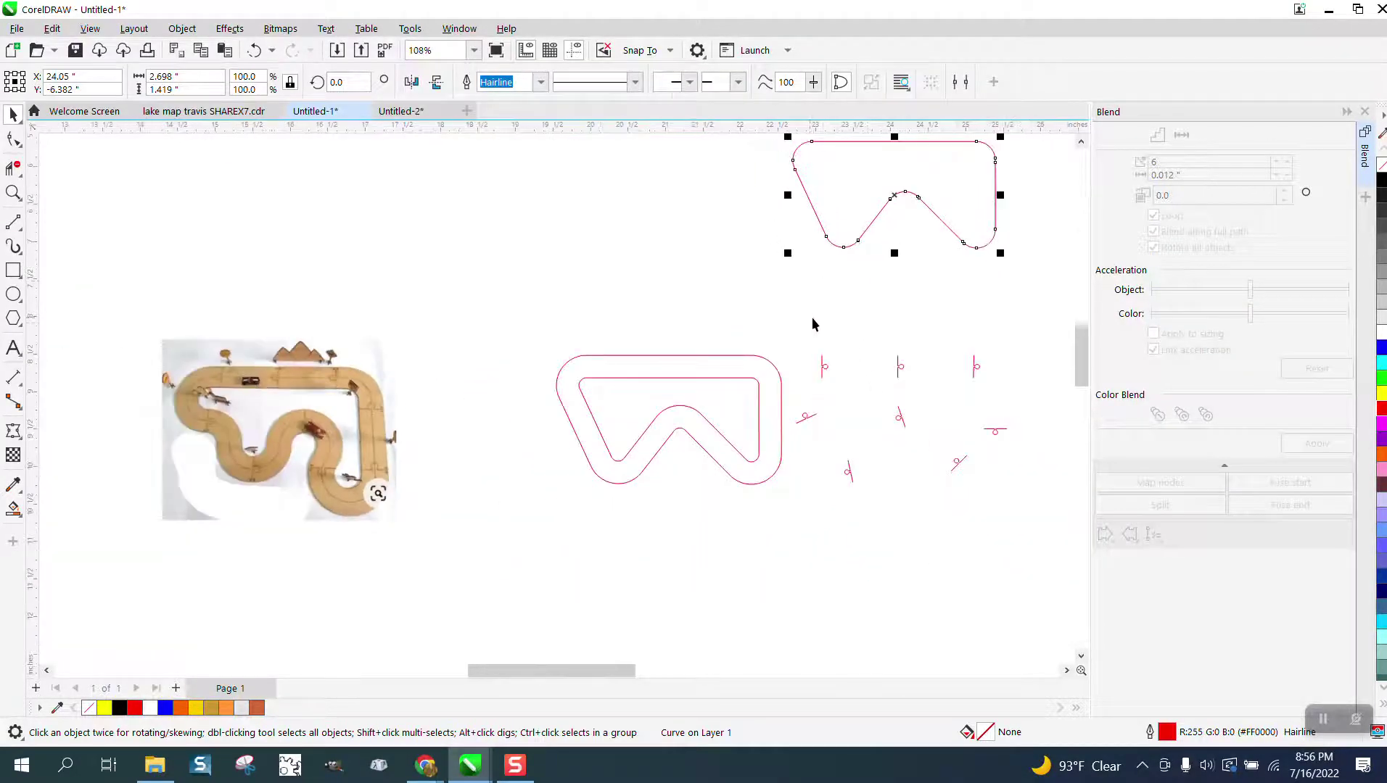
# Shift the three joint cut-line sets left onto the W track and zoom in to check the notches.
pyautogui.moveTo(1012, 496); pyautogui.dragTo(1031, 492)
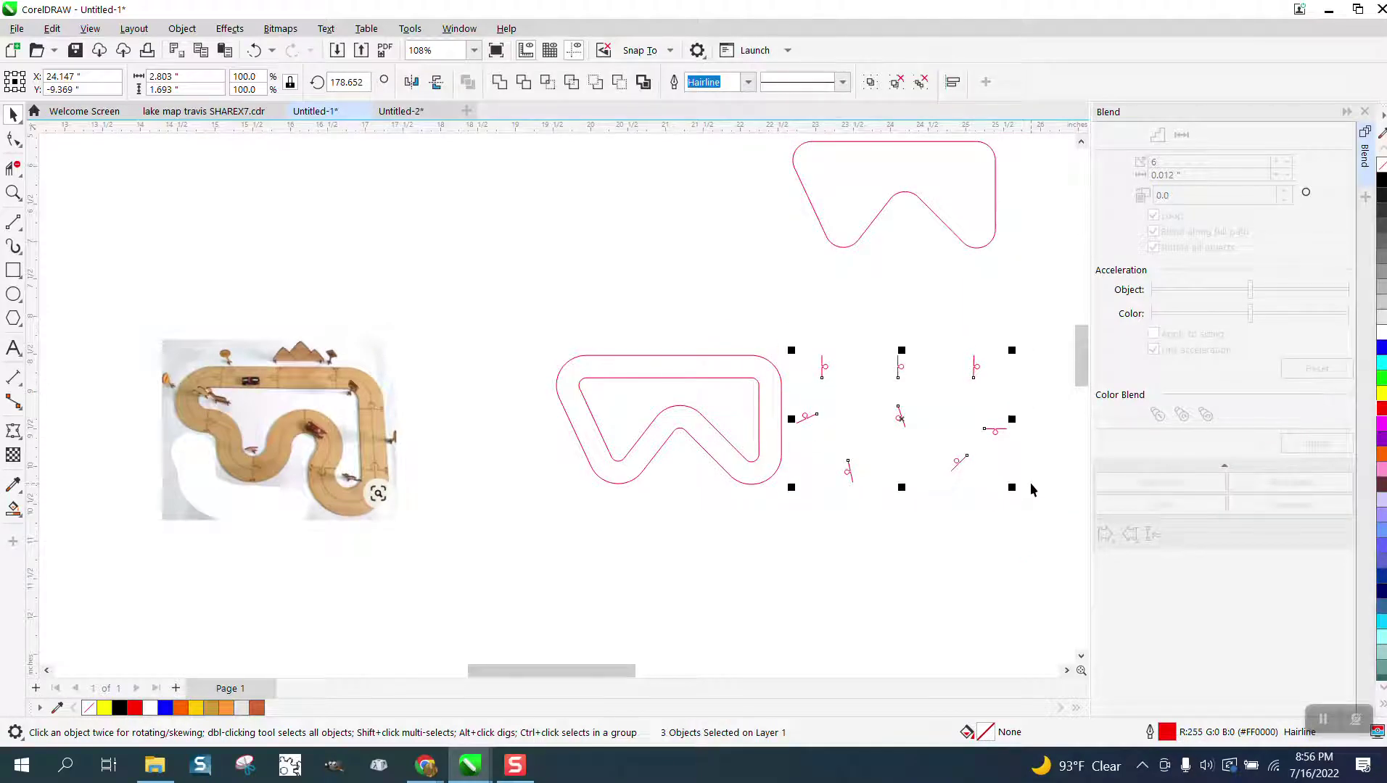
pyautogui.press('Left')
pyautogui.click(13, 192)
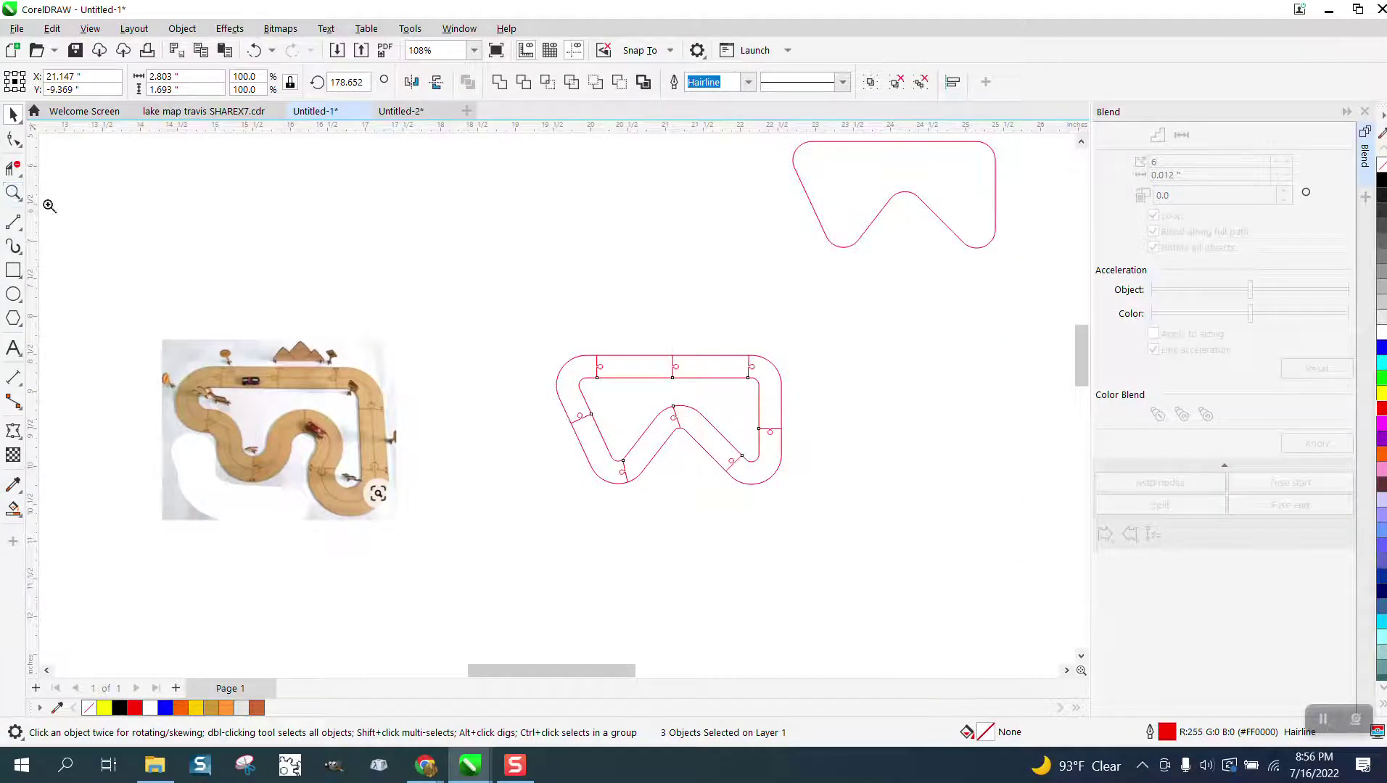
pyautogui.moveTo(531, 347); pyautogui.dragTo(657, 463)
pyautogui.moveTo(411, 408); pyautogui.dragTo(647, 486)
pyautogui.scroll(-1, 513, 415)
pyautogui.scroll(-3, 552, 420)
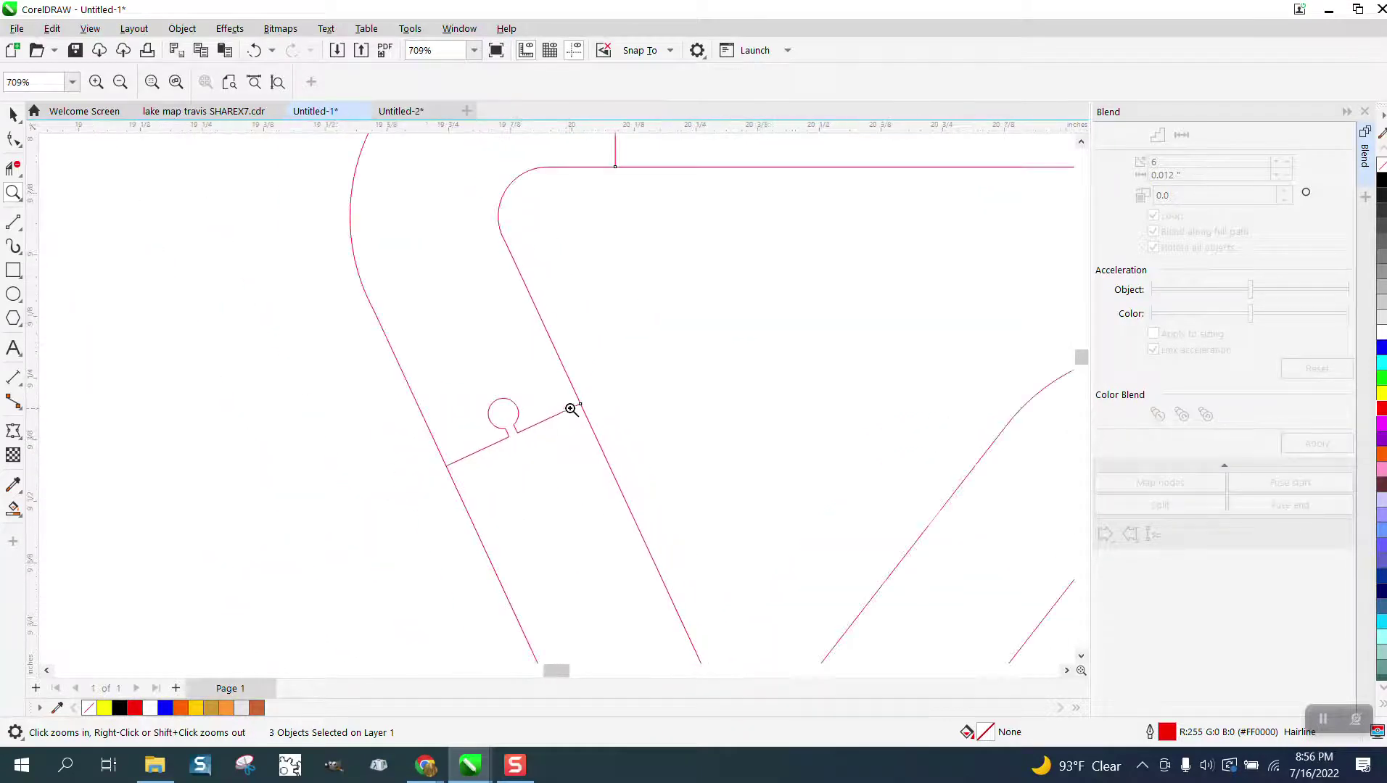
pyautogui.scroll(-1, 880, 304)
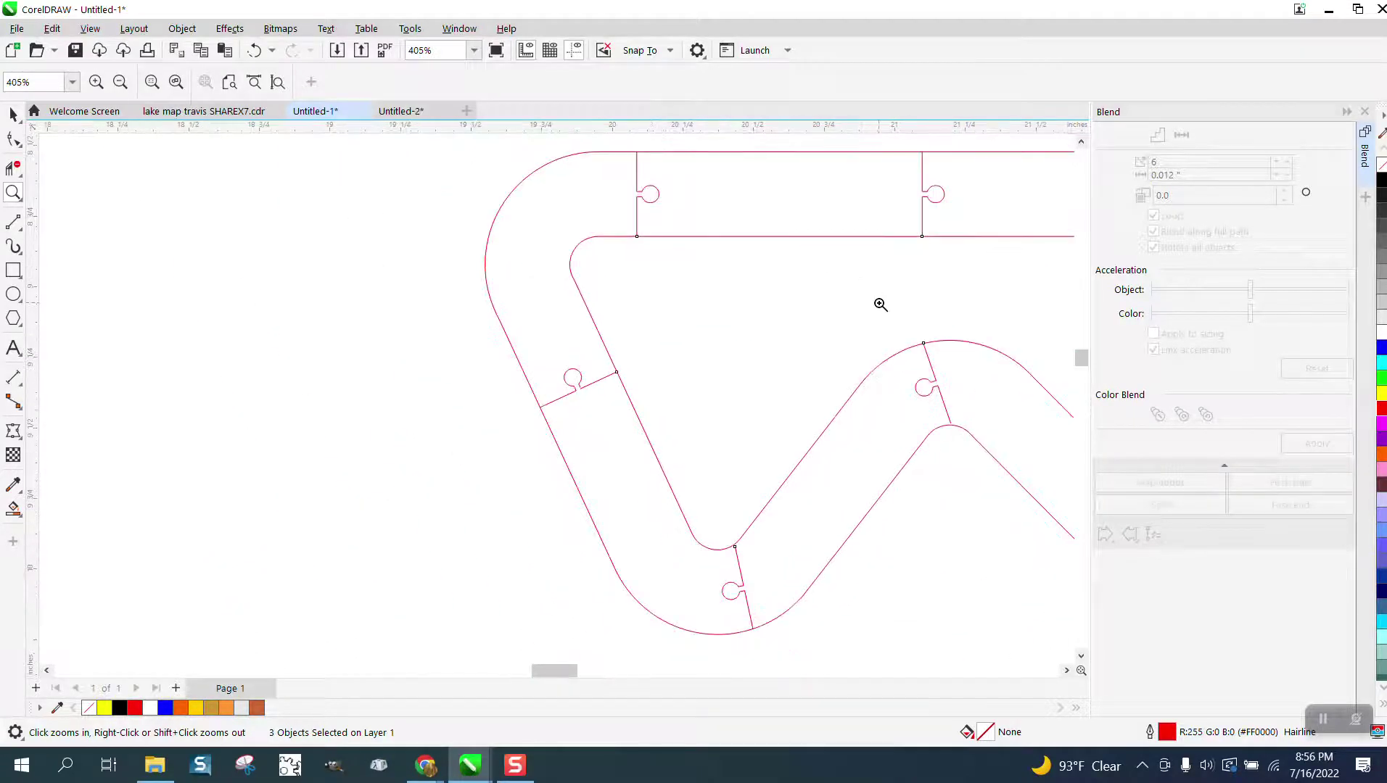
pyautogui.moveTo(1057, 475); pyautogui.dragTo(1057, 475)
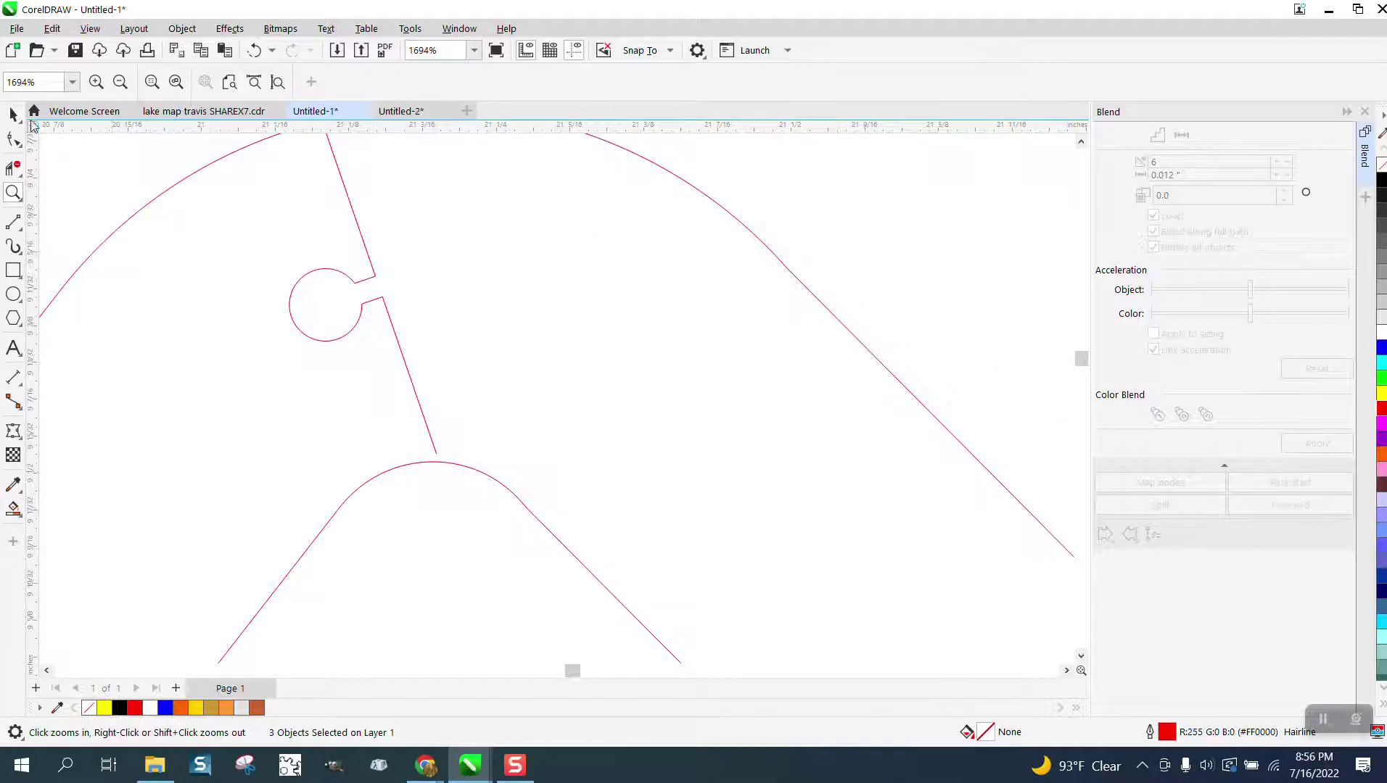
pyautogui.click(15, 139)
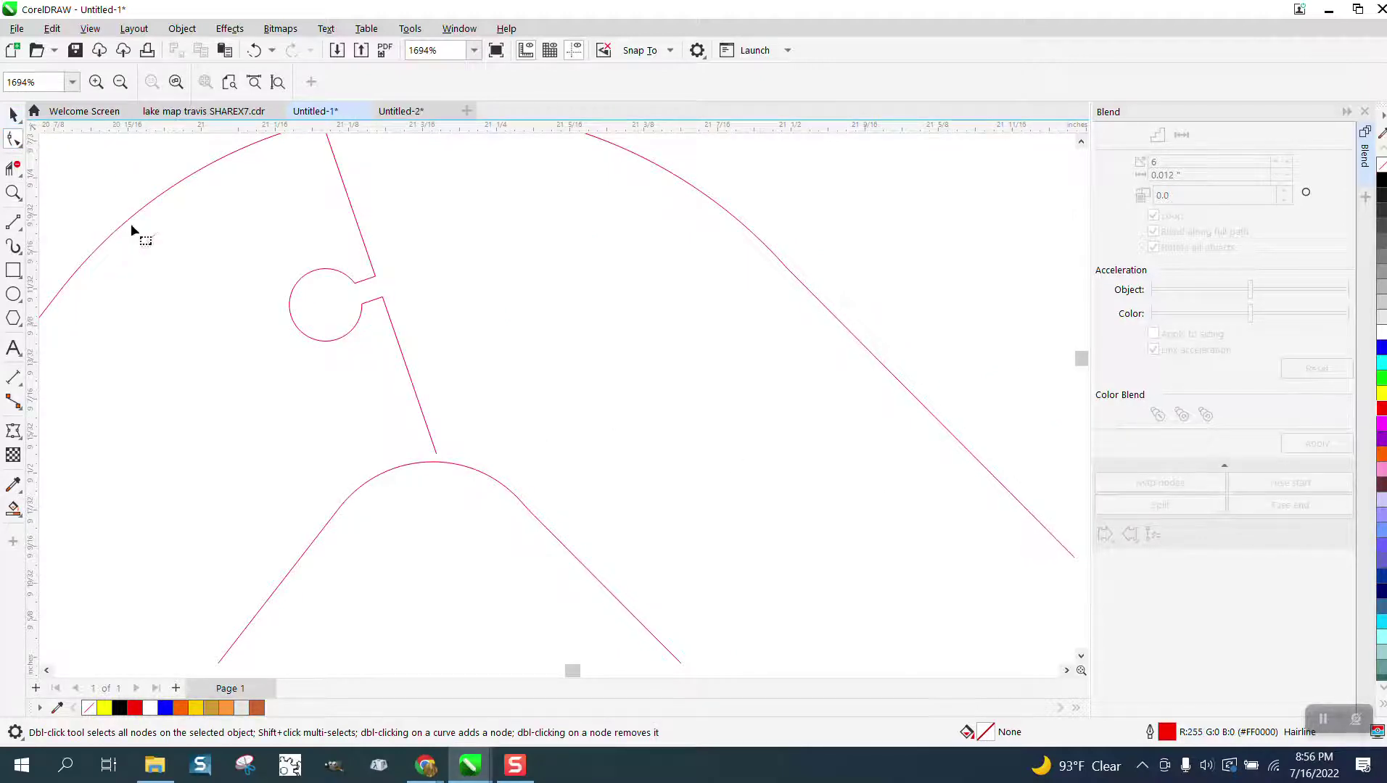
# Select the six-curve puzzle joint group and rotate it slightly around its top end.
pyautogui.scroll(-4, 258, 256)
pyautogui.click(13, 116)
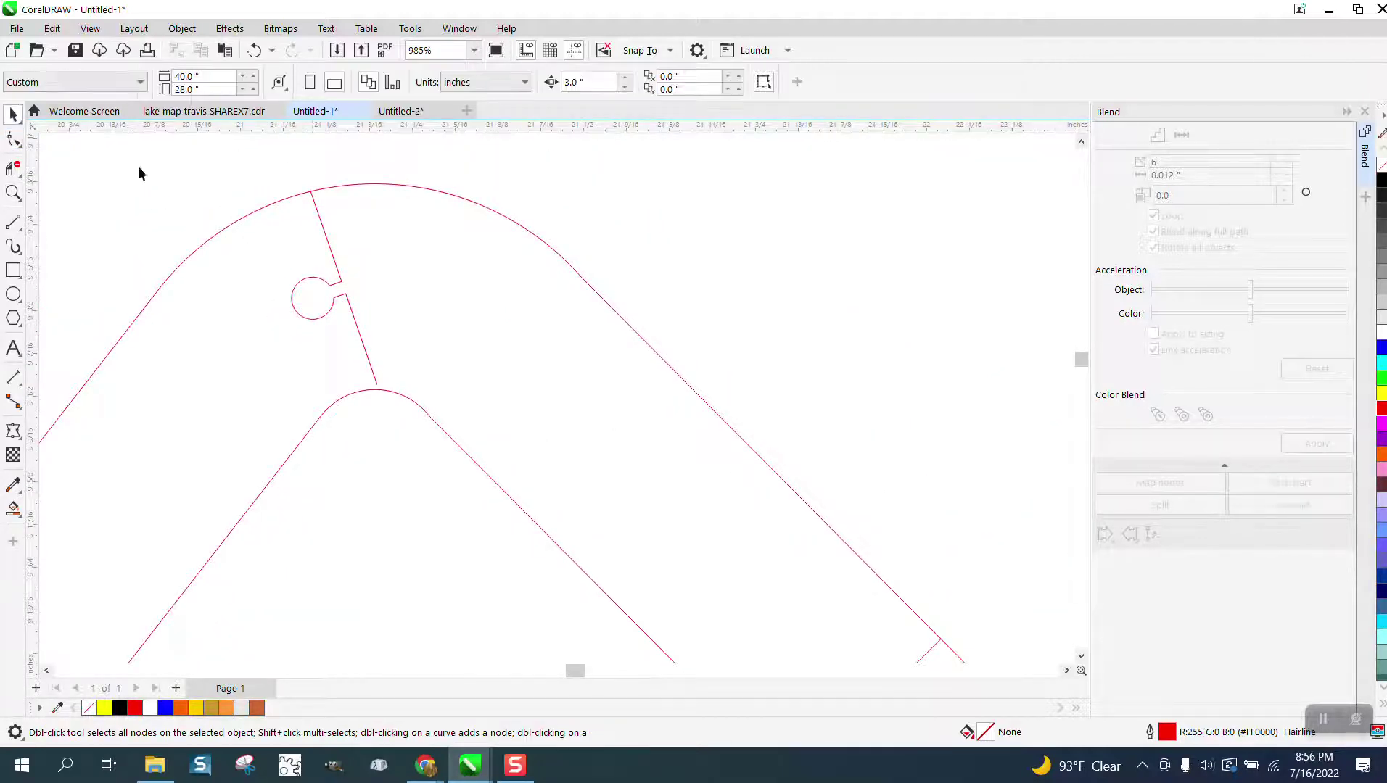
pyautogui.click(318, 216)
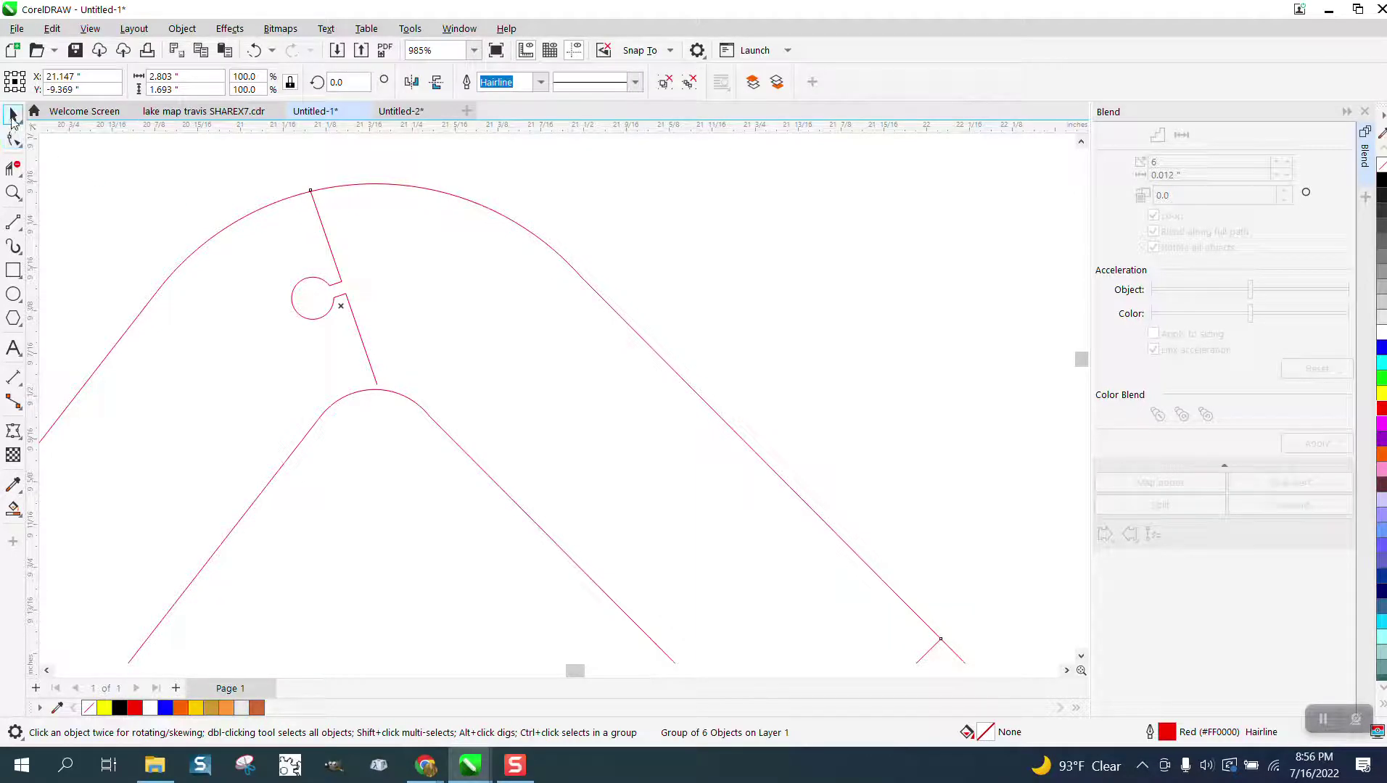
pyautogui.click(312, 192)
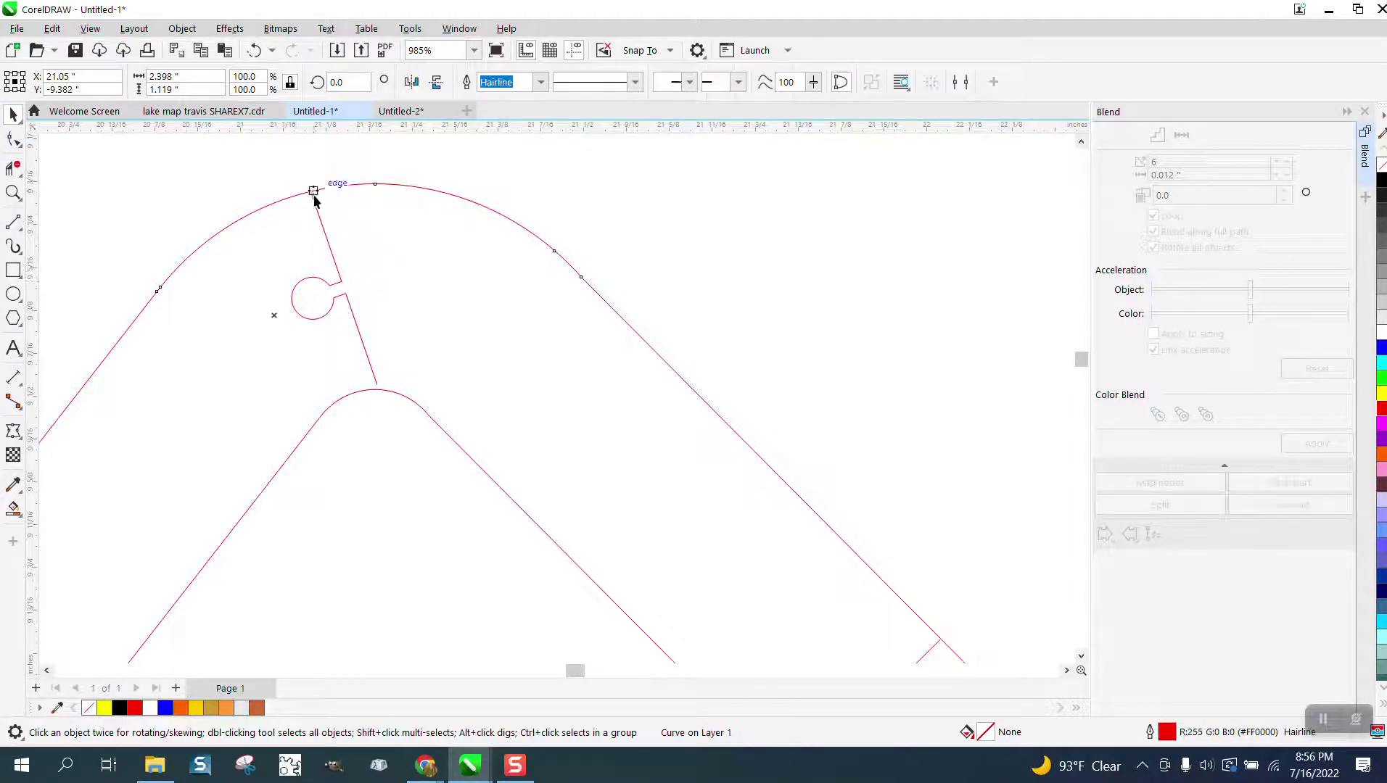
pyautogui.click(316, 209)
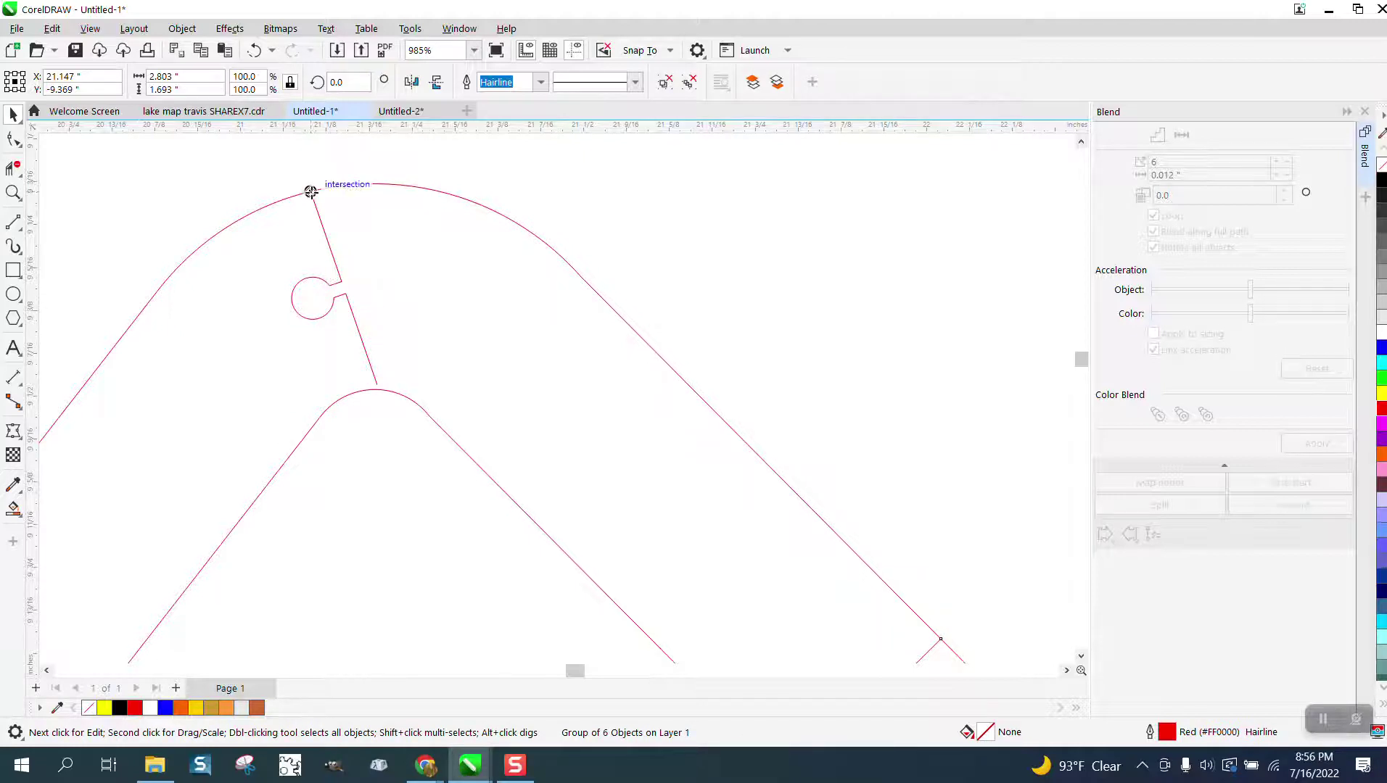
pyautogui.moveTo(377, 381); pyautogui.dragTo(360, 392)
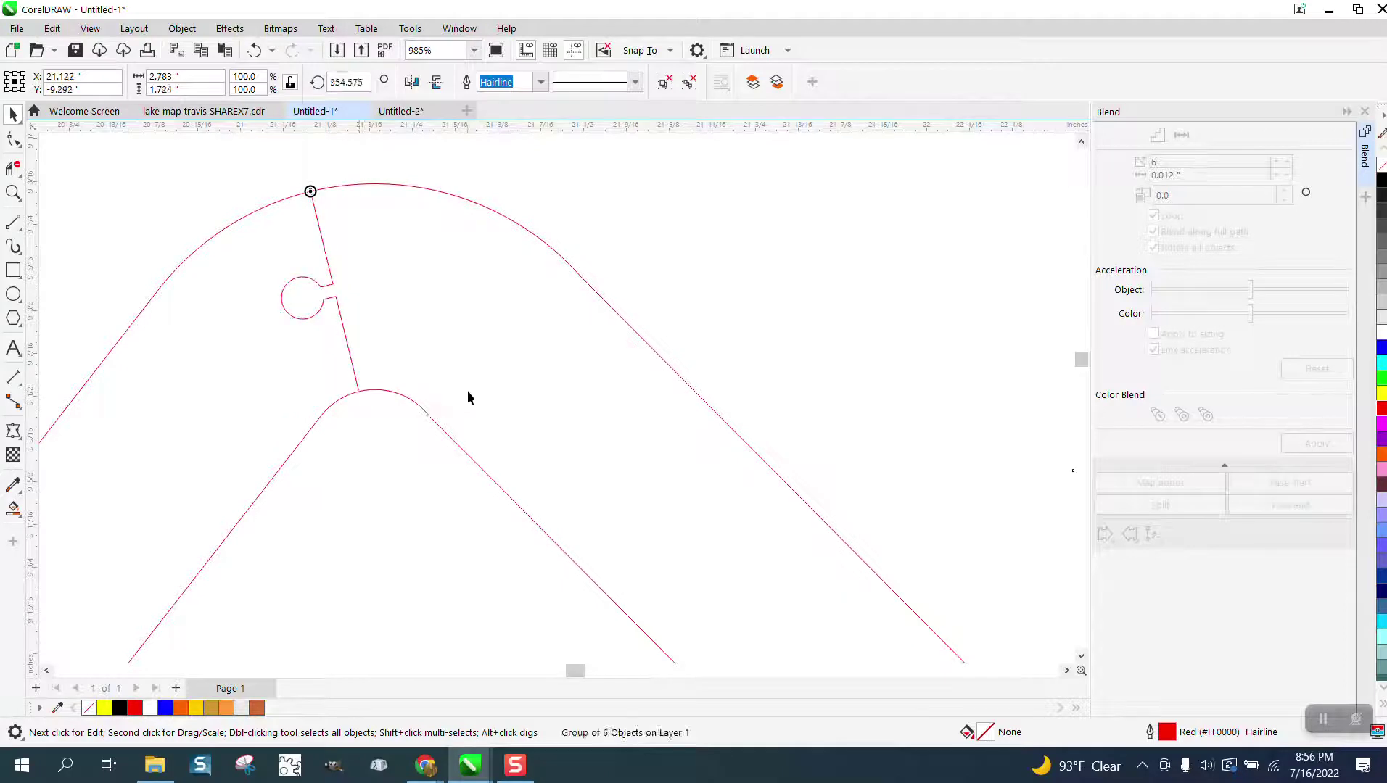
# Zoom in where the joint line meets the arc, then undo the joint's rotation.
pyautogui.click(13, 192)
pyautogui.moveTo(321, 341); pyautogui.dragTo(433, 439)
pyautogui.click(13, 140)
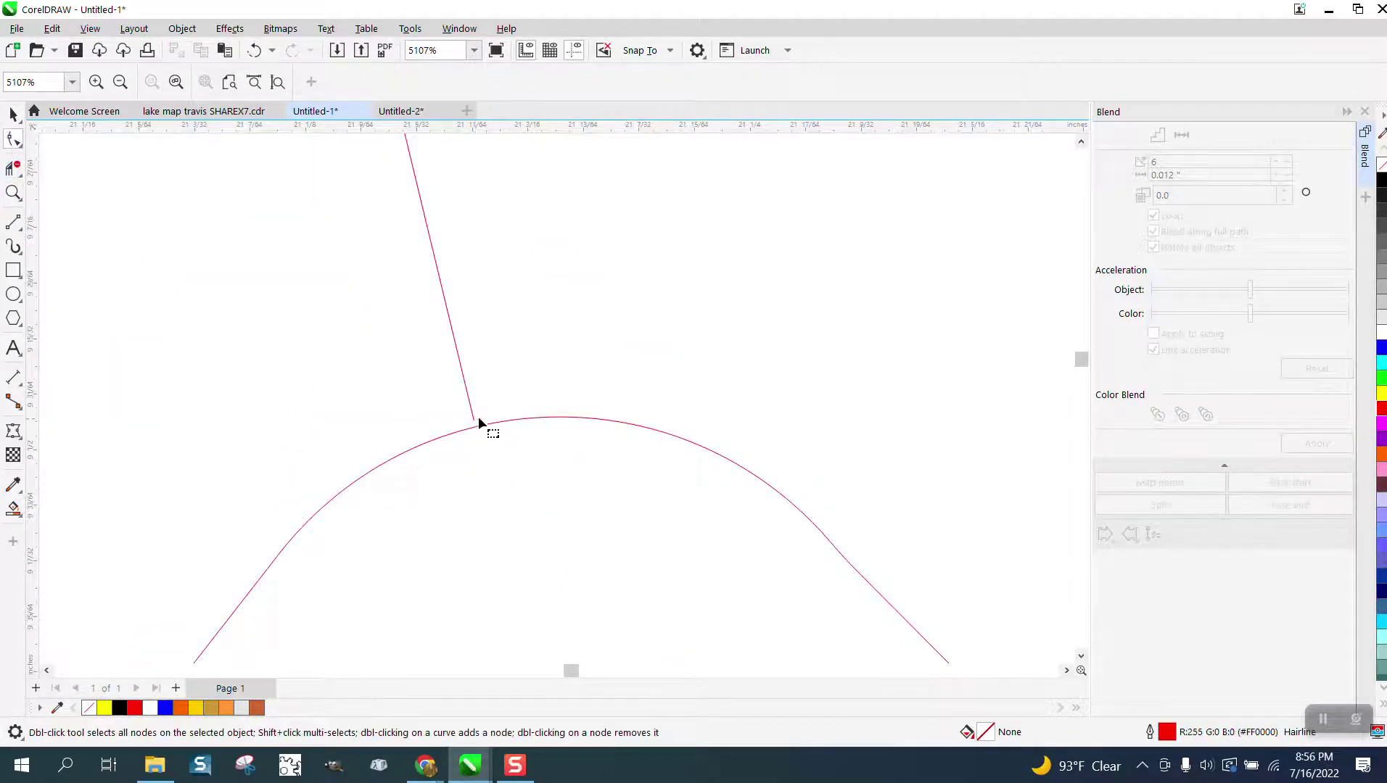
pyautogui.click(13, 114)
pyautogui.scroll(-5, 426, 329)
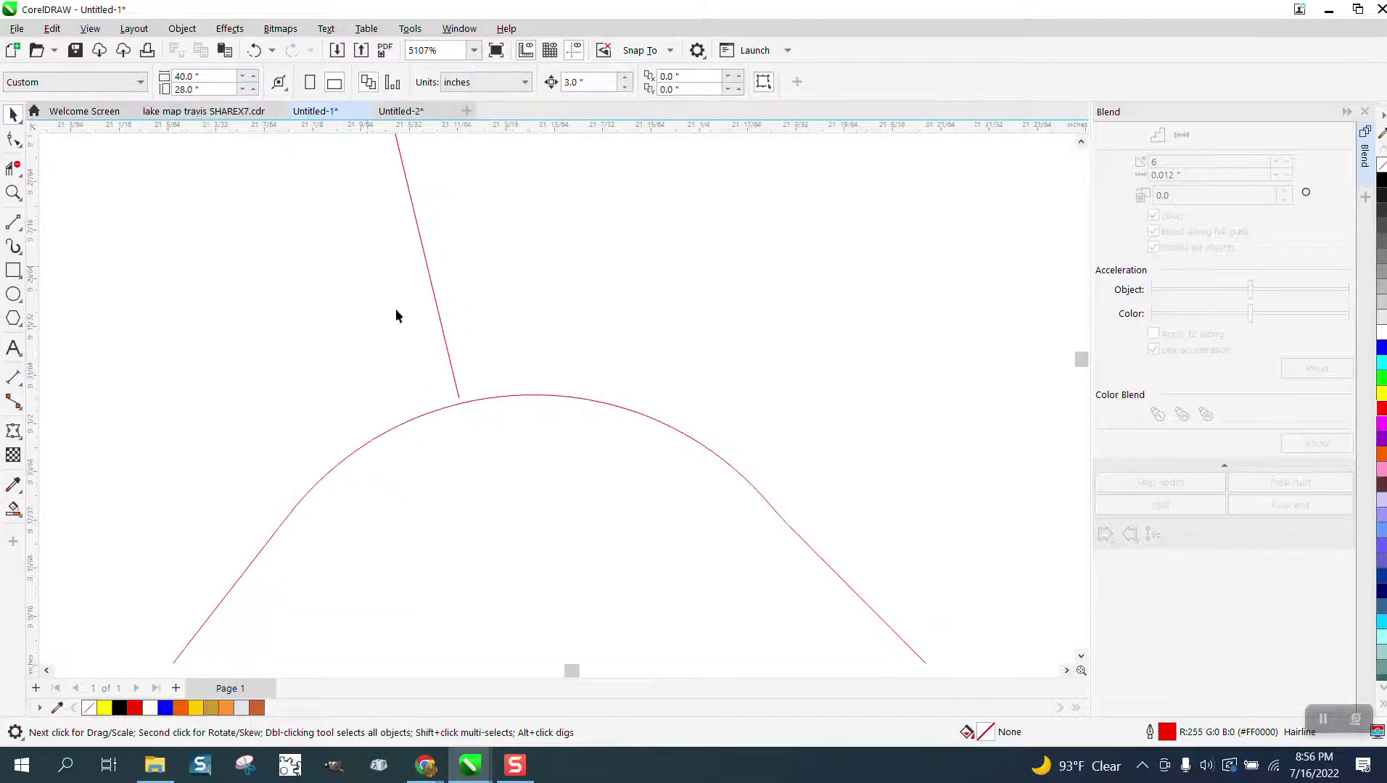
pyautogui.scroll(-1, 426, 328)
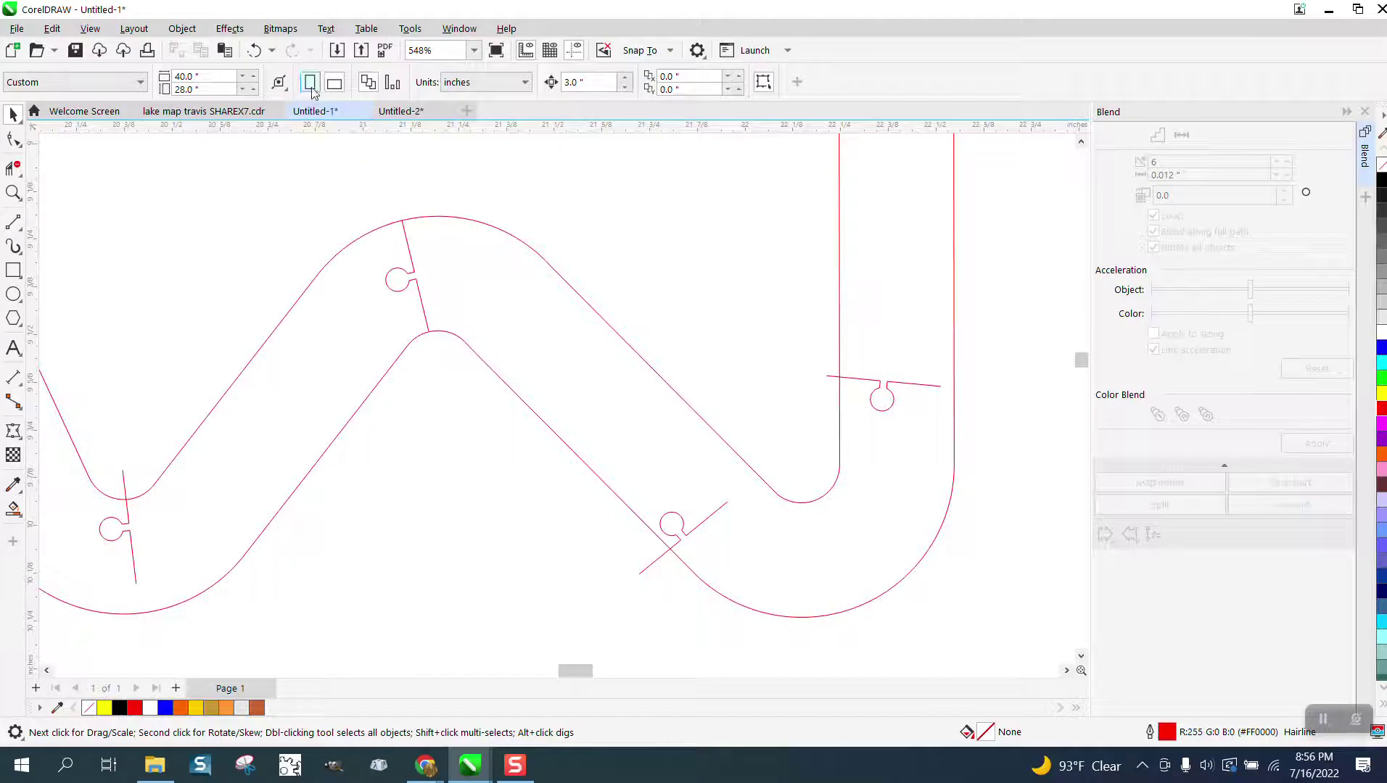
pyautogui.click(255, 50)
# Reselect the puzzle joint group and bring up the Object menu's grouping options.
pyautogui.click(415, 238)
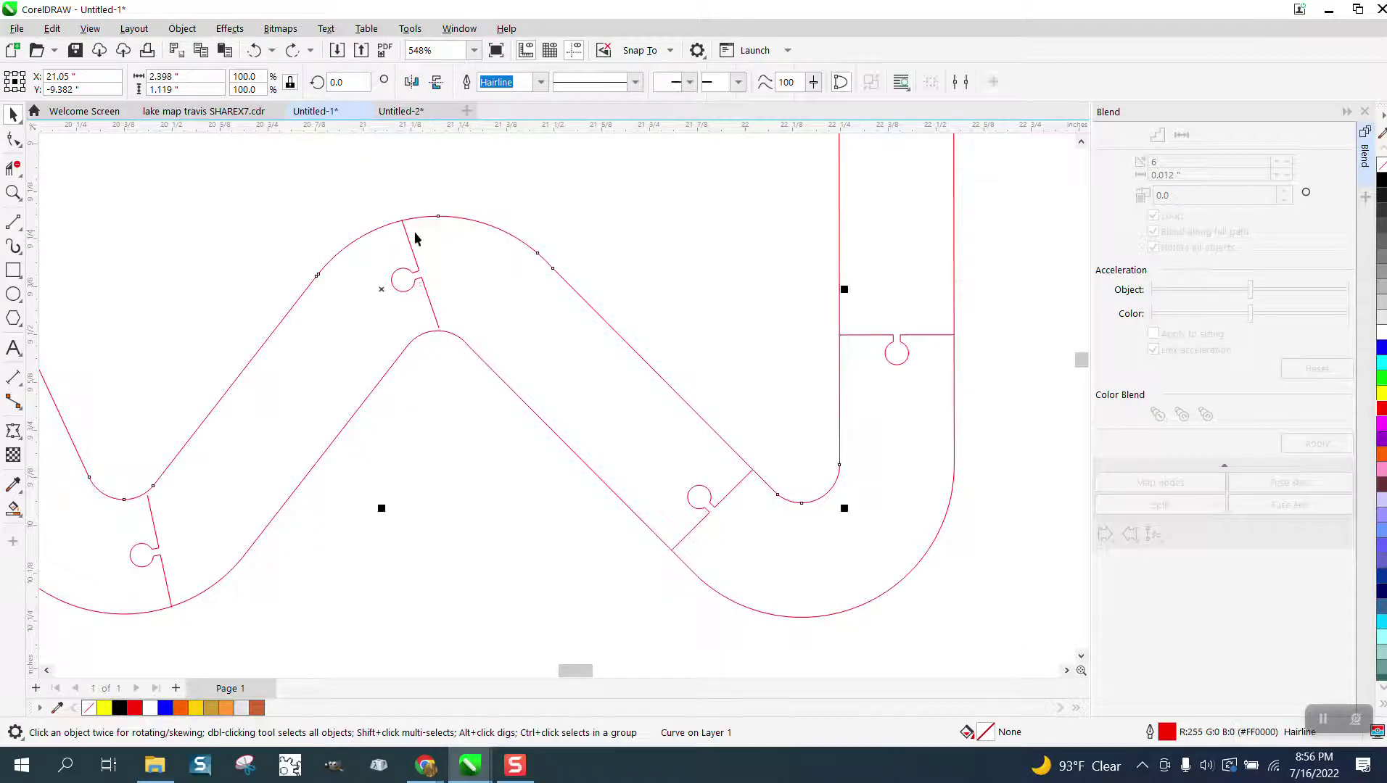
pyautogui.click(410, 248)
pyautogui.click(182, 28)
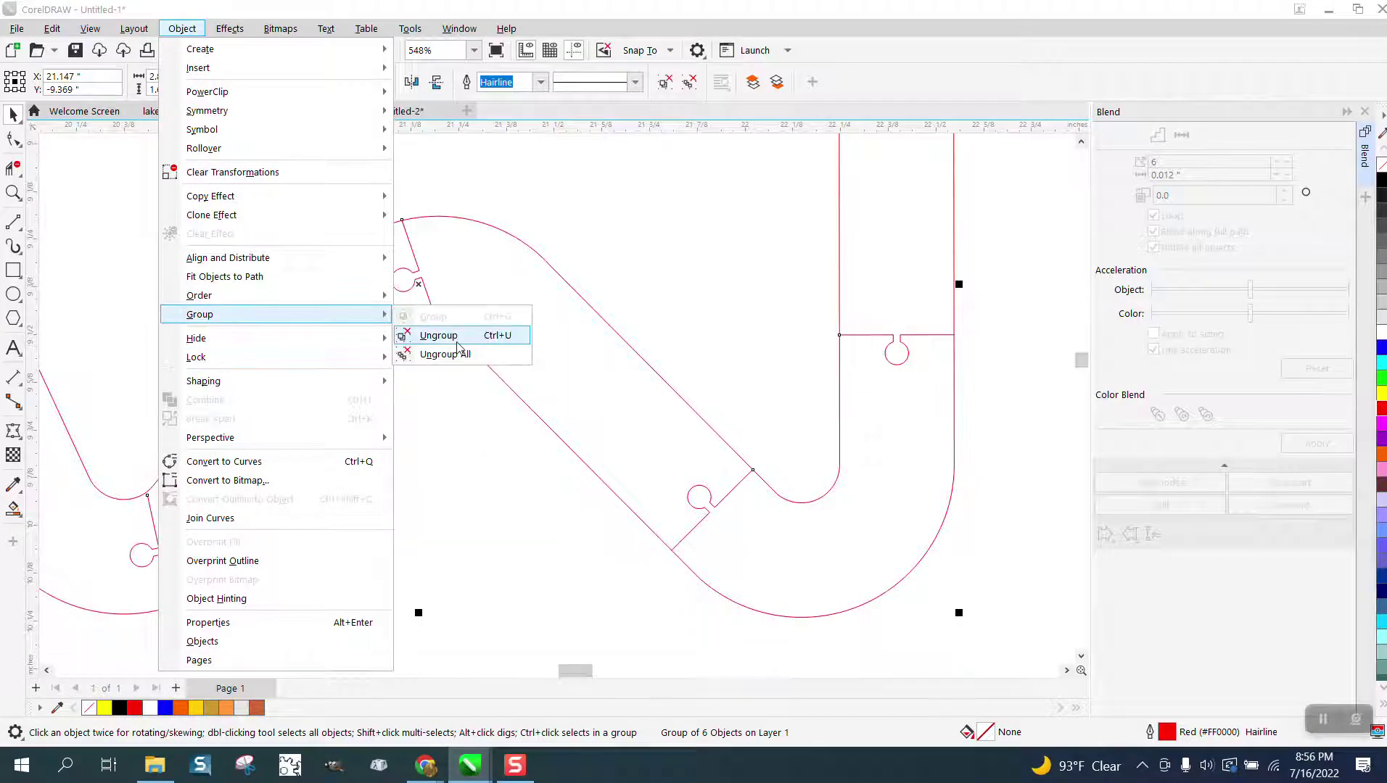
# Ungroup the puzzle joint and drag its lower cut line's end onto the inner track edge.
pyautogui.click(431, 335)
pyautogui.click(13, 192)
pyautogui.moveTo(334, 210); pyautogui.dragTo(574, 395)
pyautogui.click(13, 139)
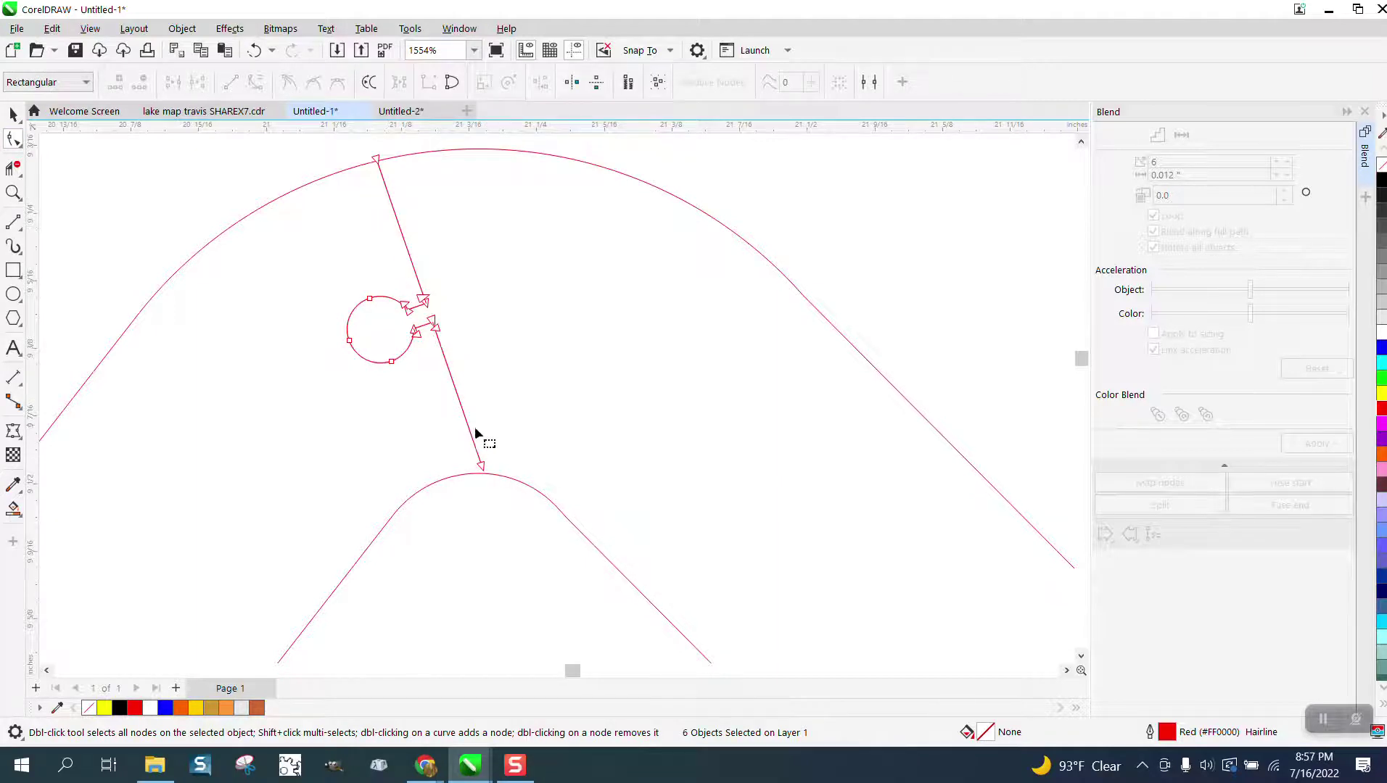
pyautogui.moveTo(482, 467); pyautogui.dragTo(491, 494)
# Try moving the upper track arc down, undo it, then box-select the joint at the W's central peak.
pyautogui.click(13, 169)
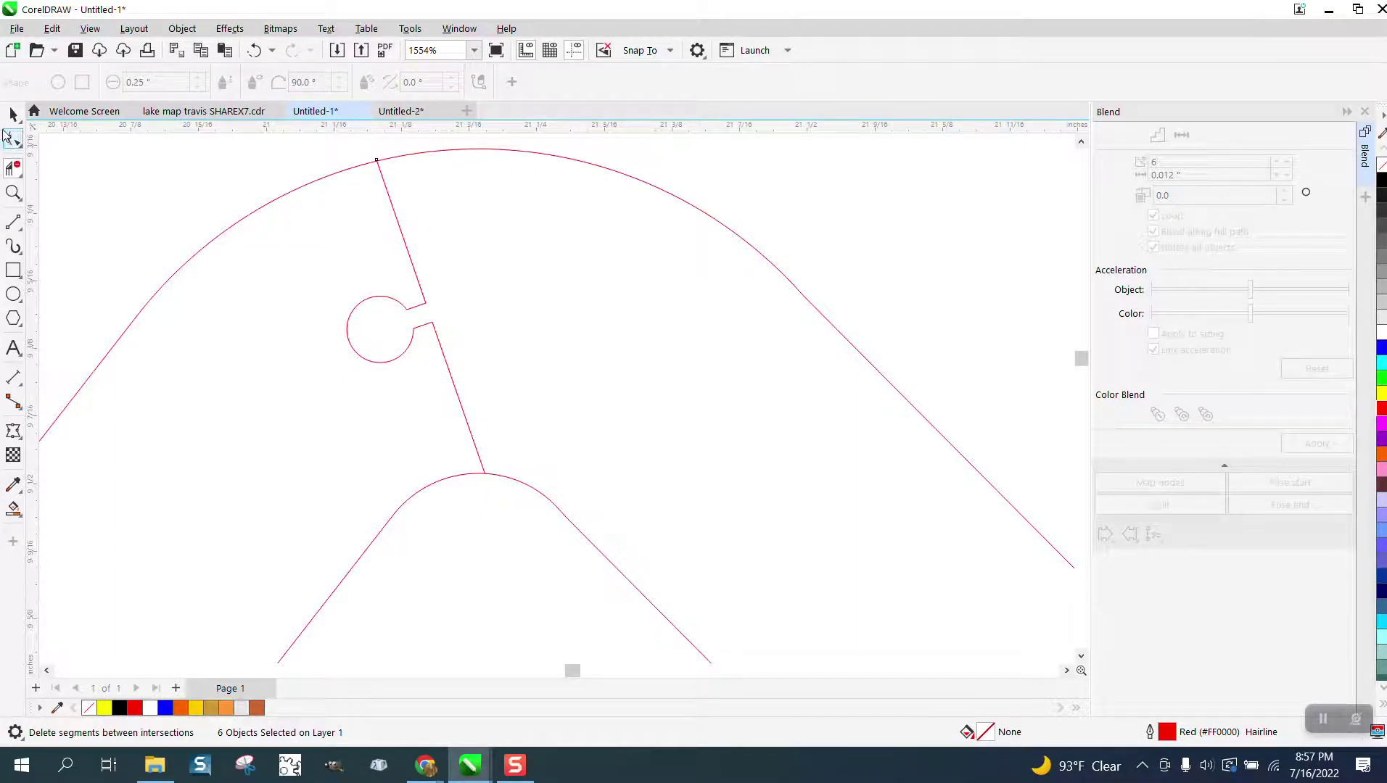
pyautogui.click(14, 114)
pyautogui.moveTo(348, 200); pyautogui.dragTo(483, 453)
pyautogui.click(253, 50)
pyautogui.scroll(-2, 352, 196)
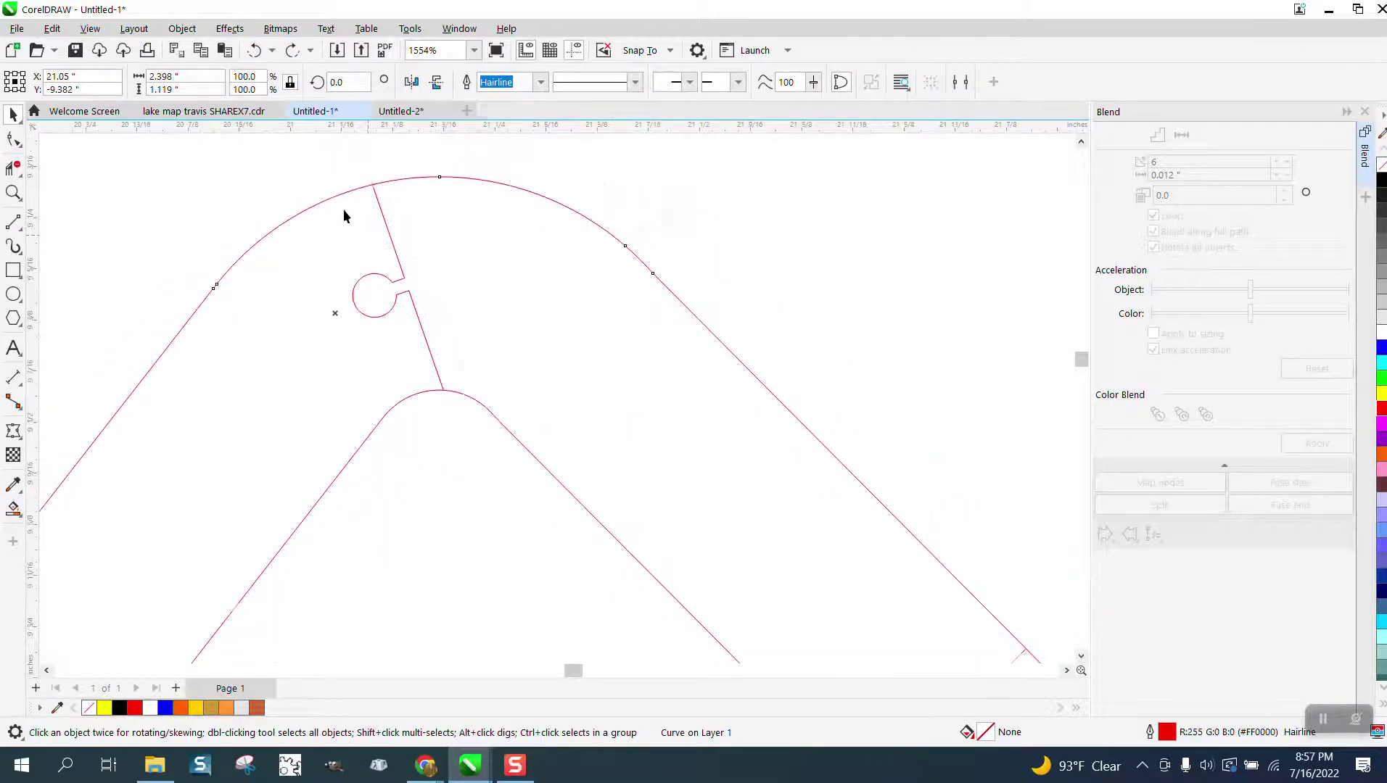
pyautogui.moveTo(341, 192); pyautogui.dragTo(472, 404)
pyautogui.click(254, 50)
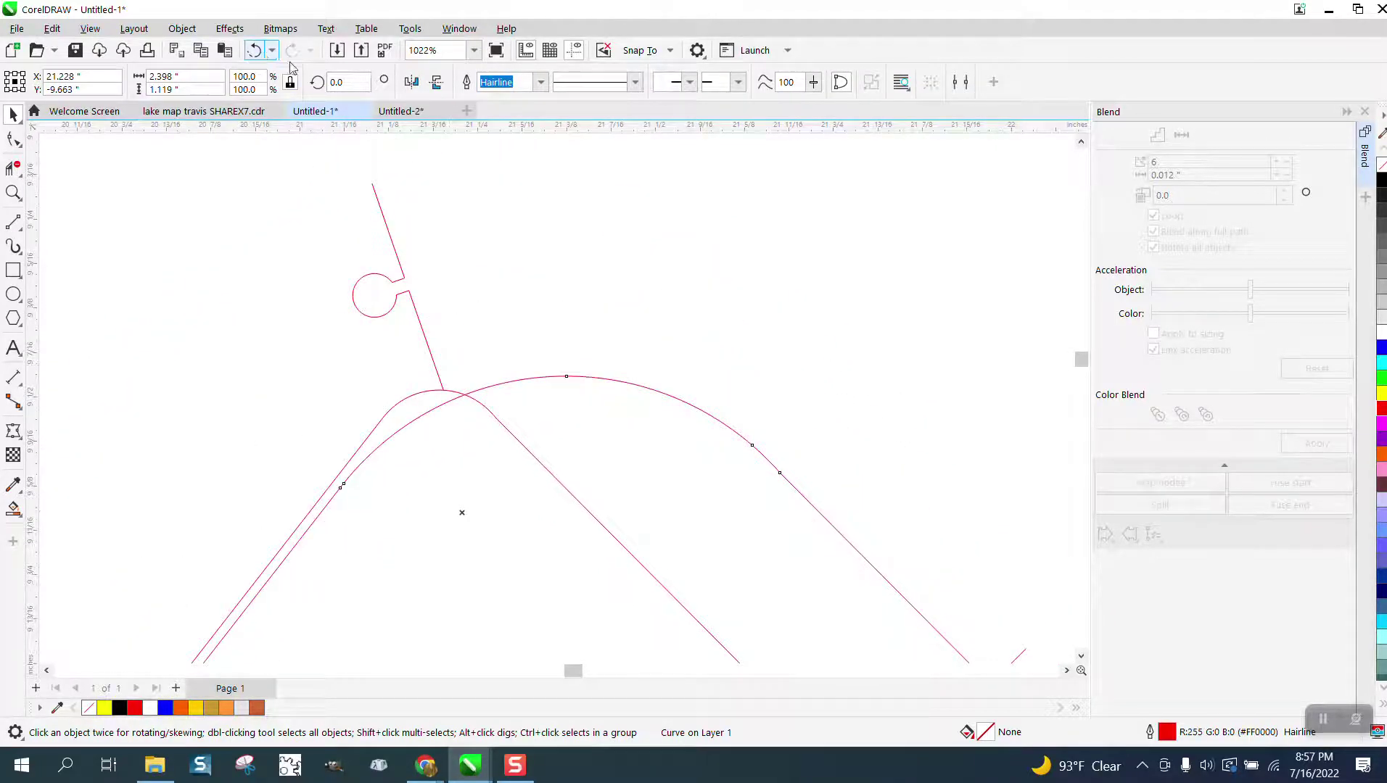
pyautogui.scroll(-5, 601, 270)
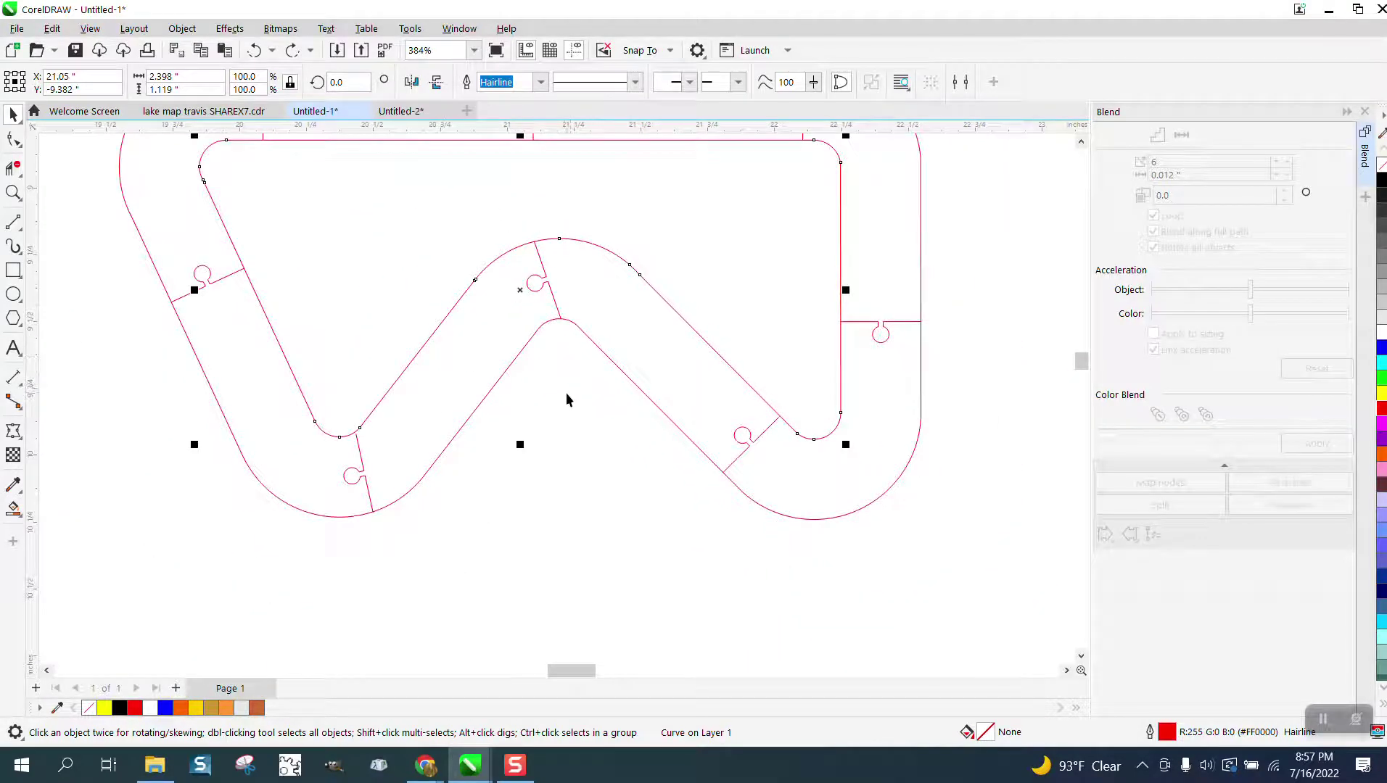
pyautogui.moveTo(529, 414); pyautogui.dragTo(554, 206)
pyautogui.moveTo(520, 432); pyautogui.dragTo(505, 225)
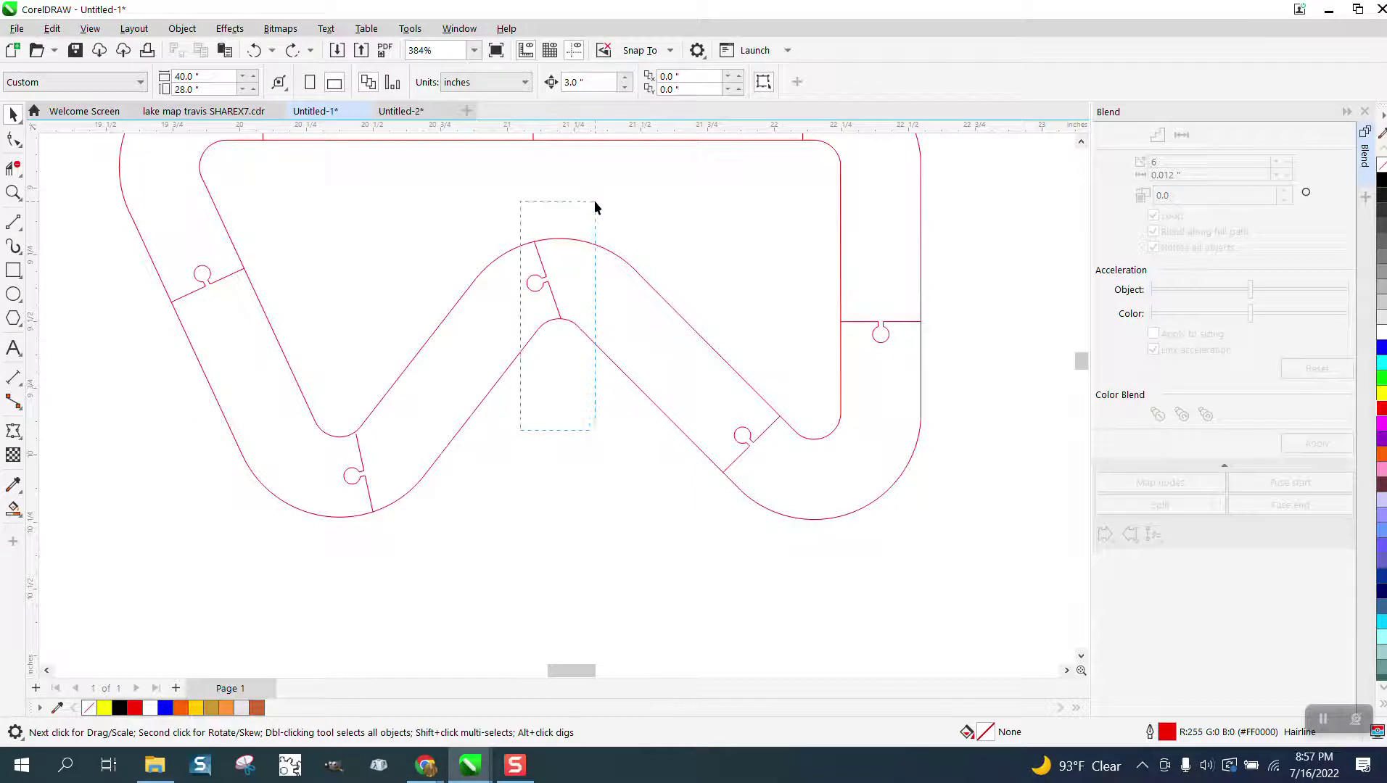
# Select the central peak joint, zoom in, and shift its connector curve slightly right.
pyautogui.moveTo(595, 208); pyautogui.dragTo(593, 246)
pyautogui.click(547, 274)
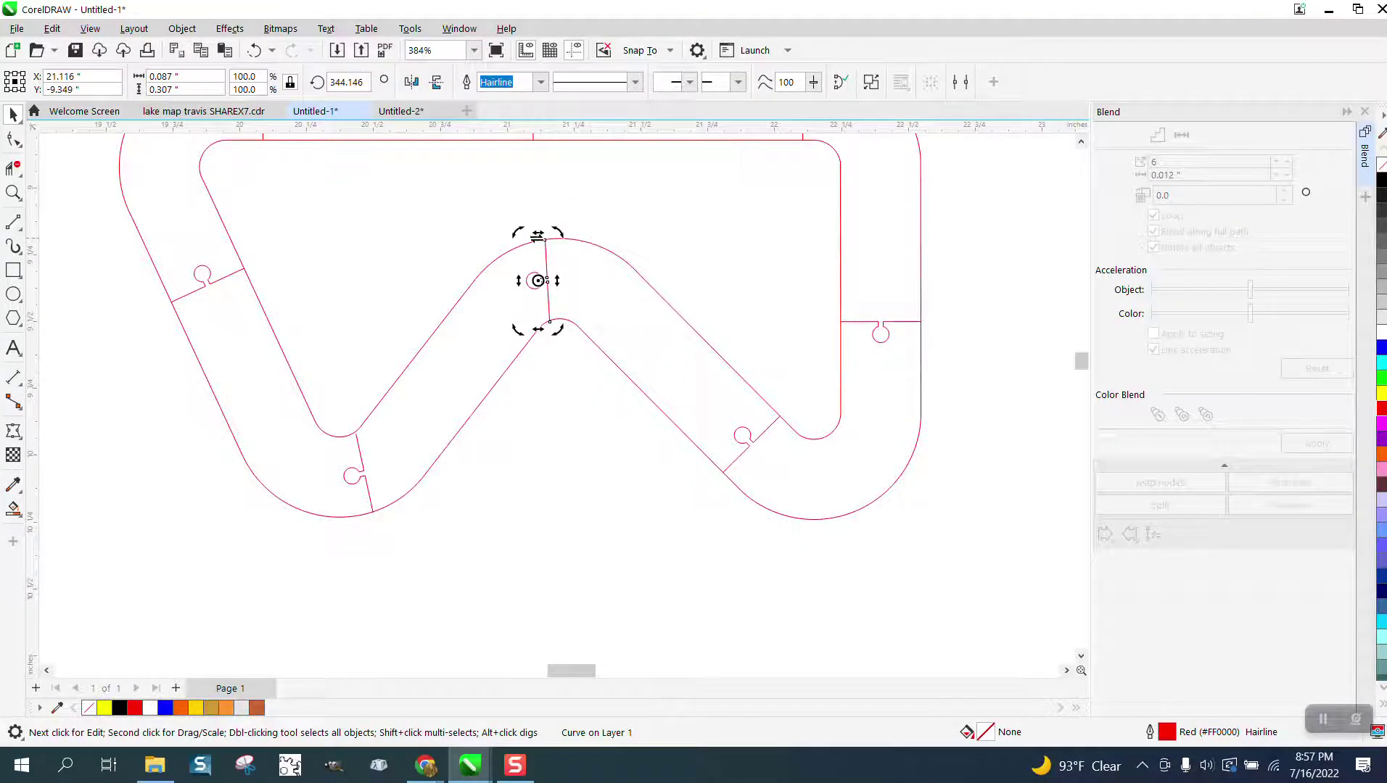
pyautogui.click(13, 192)
pyautogui.moveTo(520, 223); pyautogui.dragTo(687, 375)
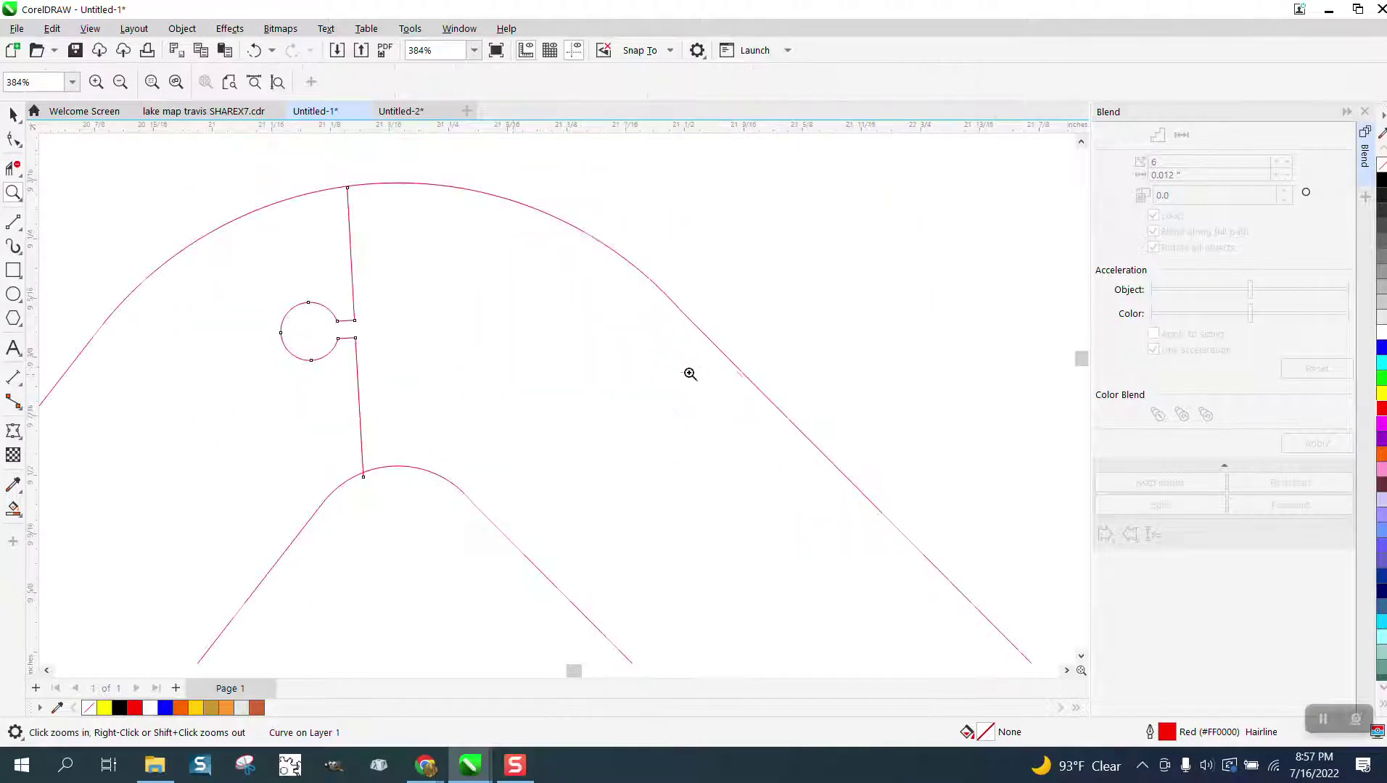
pyautogui.click(13, 114)
pyautogui.click(355, 329)
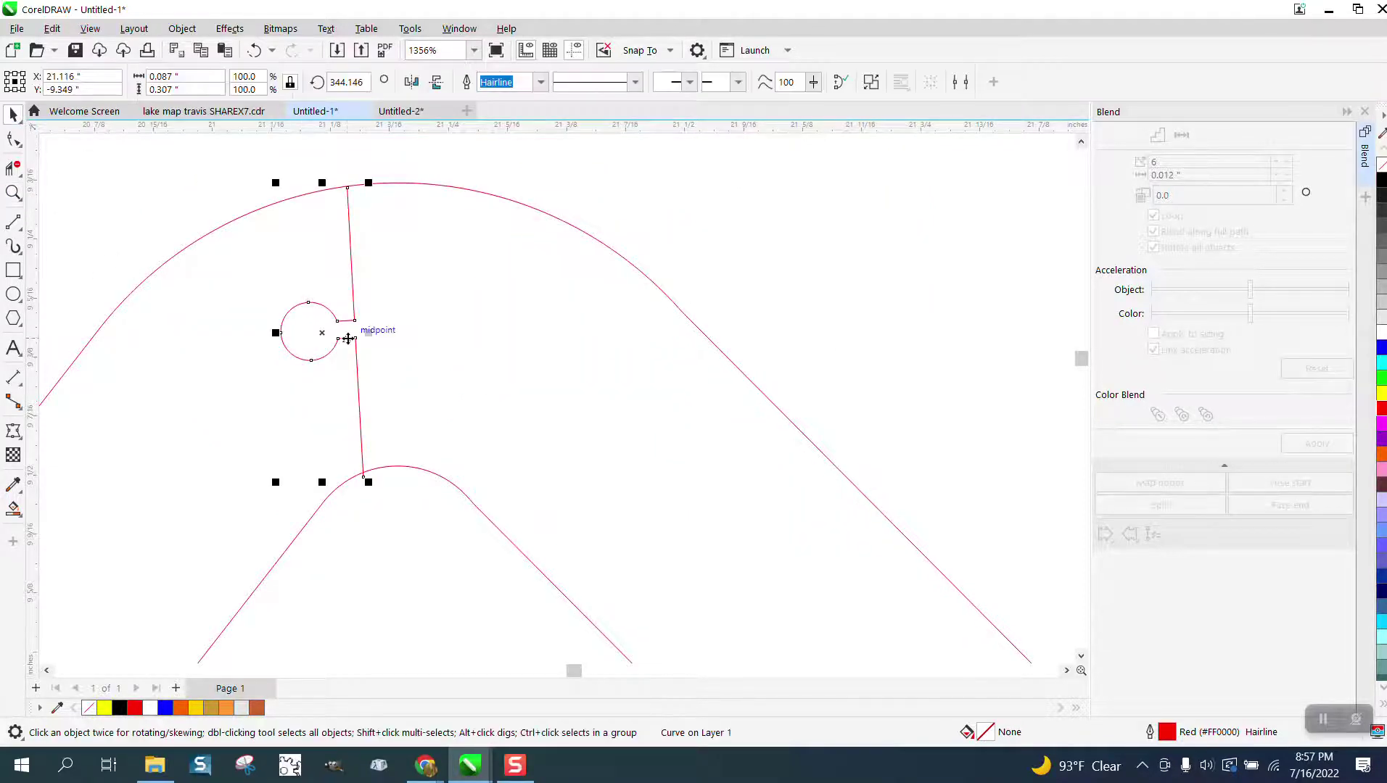
pyautogui.moveTo(331, 333); pyautogui.dragTo(356, 334)
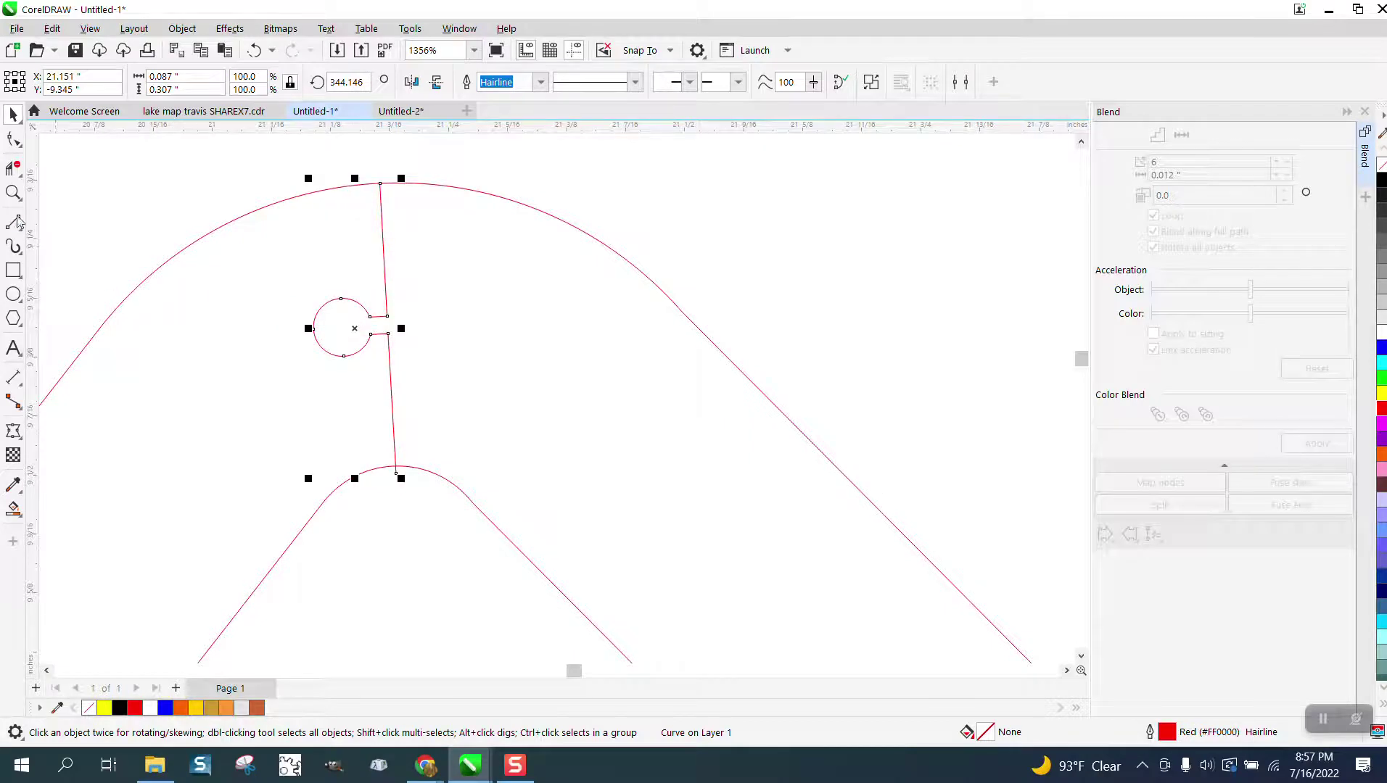
# Extend the connector's top end past the outer arc, trim the overhanging stub, and refit the whole track.
pyautogui.click(13, 193)
pyautogui.moveTo(325, 181); pyautogui.dragTo(432, 219)
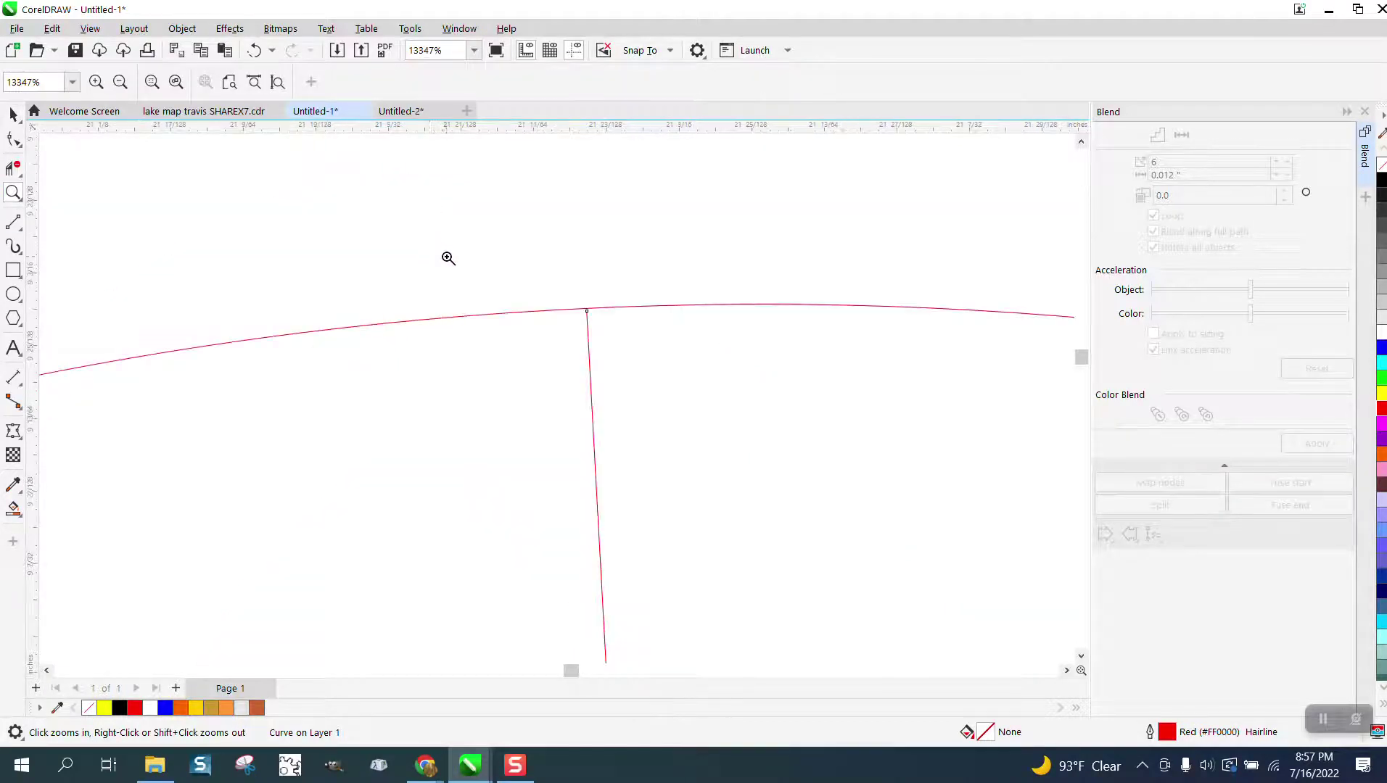
pyautogui.click(13, 139)
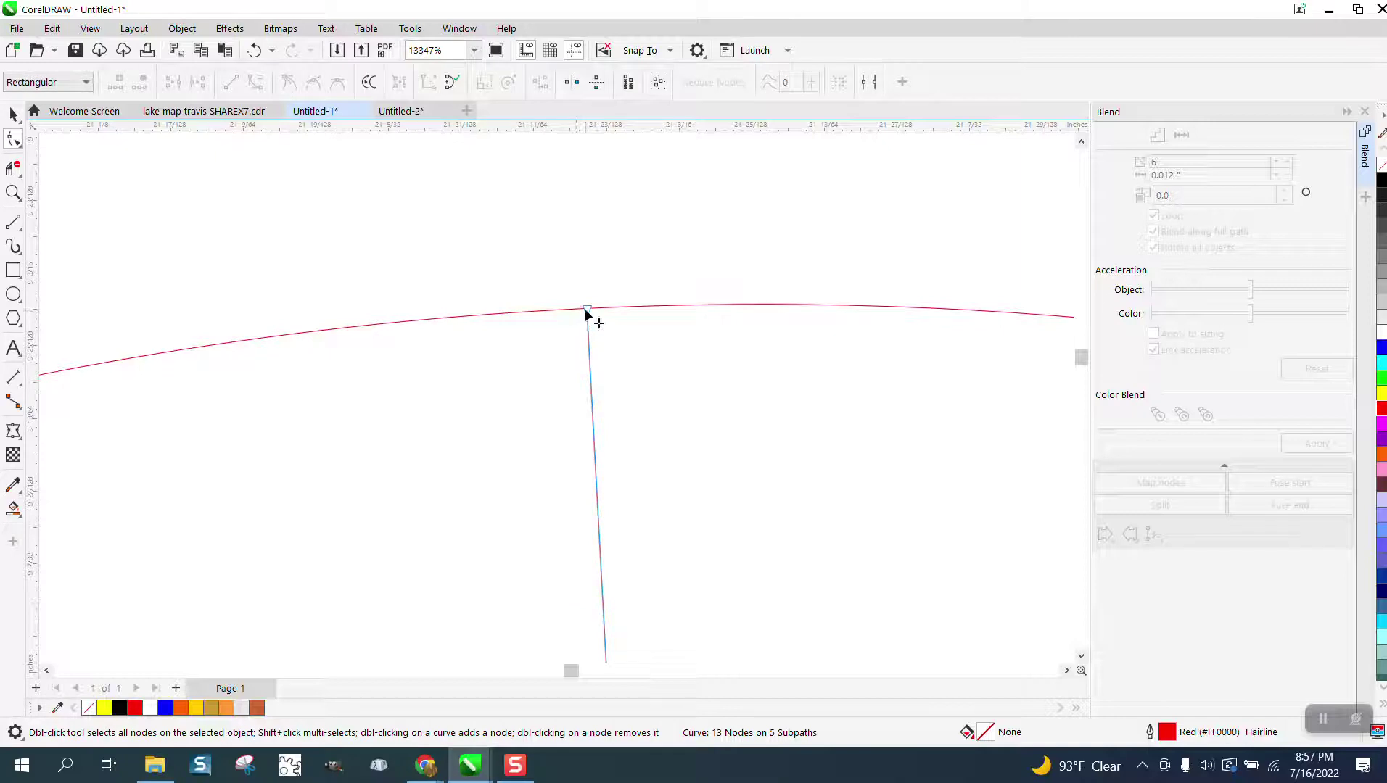
pyautogui.moveTo(588, 301); pyautogui.dragTo(584, 285)
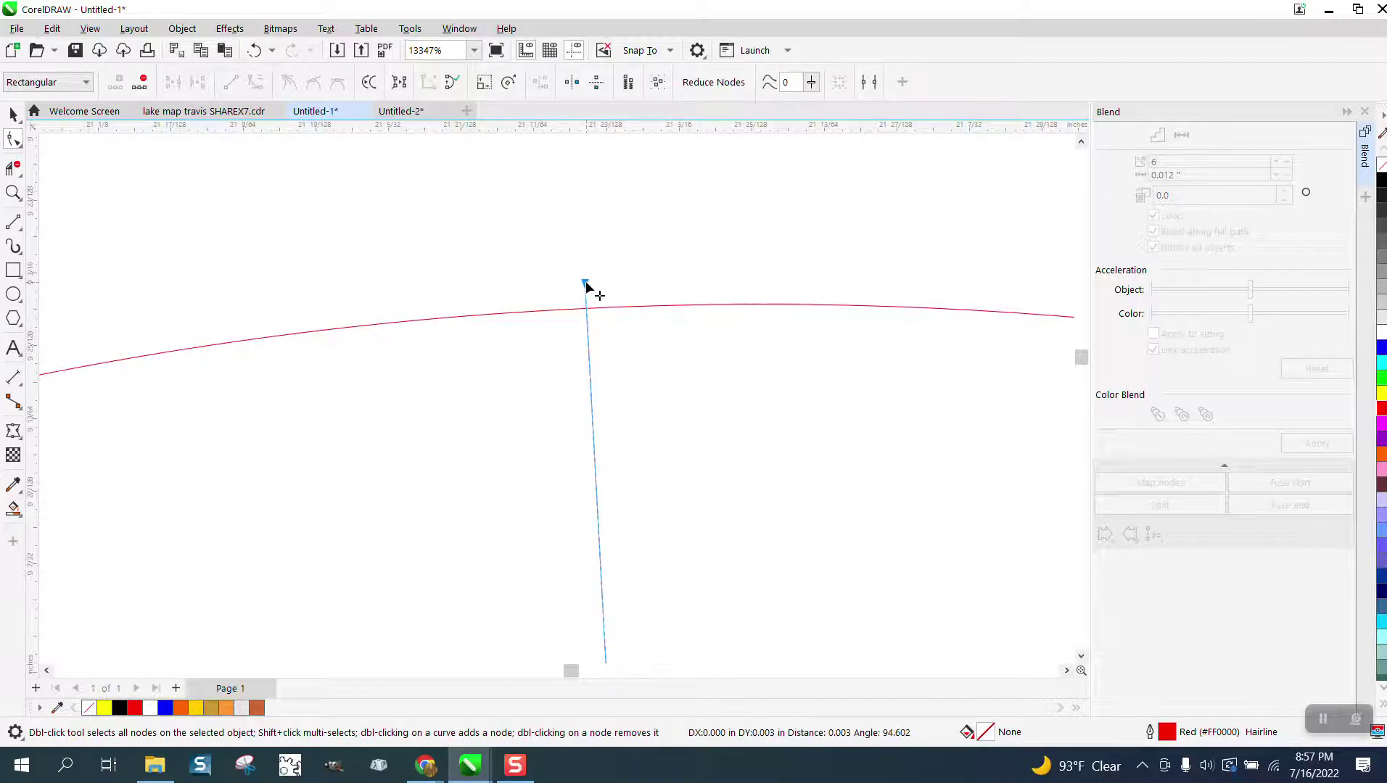
pyautogui.click(13, 169)
pyautogui.click(584, 290)
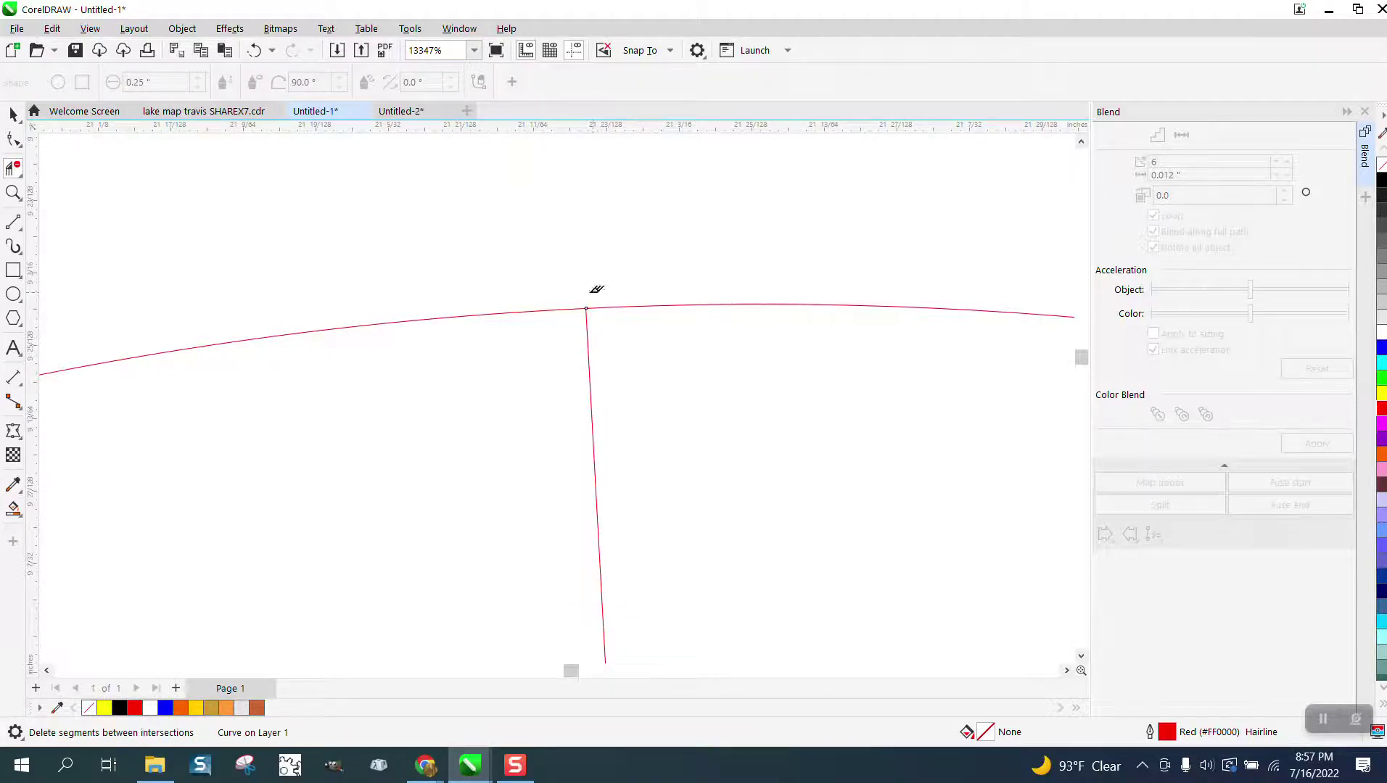
pyautogui.scroll(-5, 456, 261)
pyautogui.scroll(-1, 509, 386)
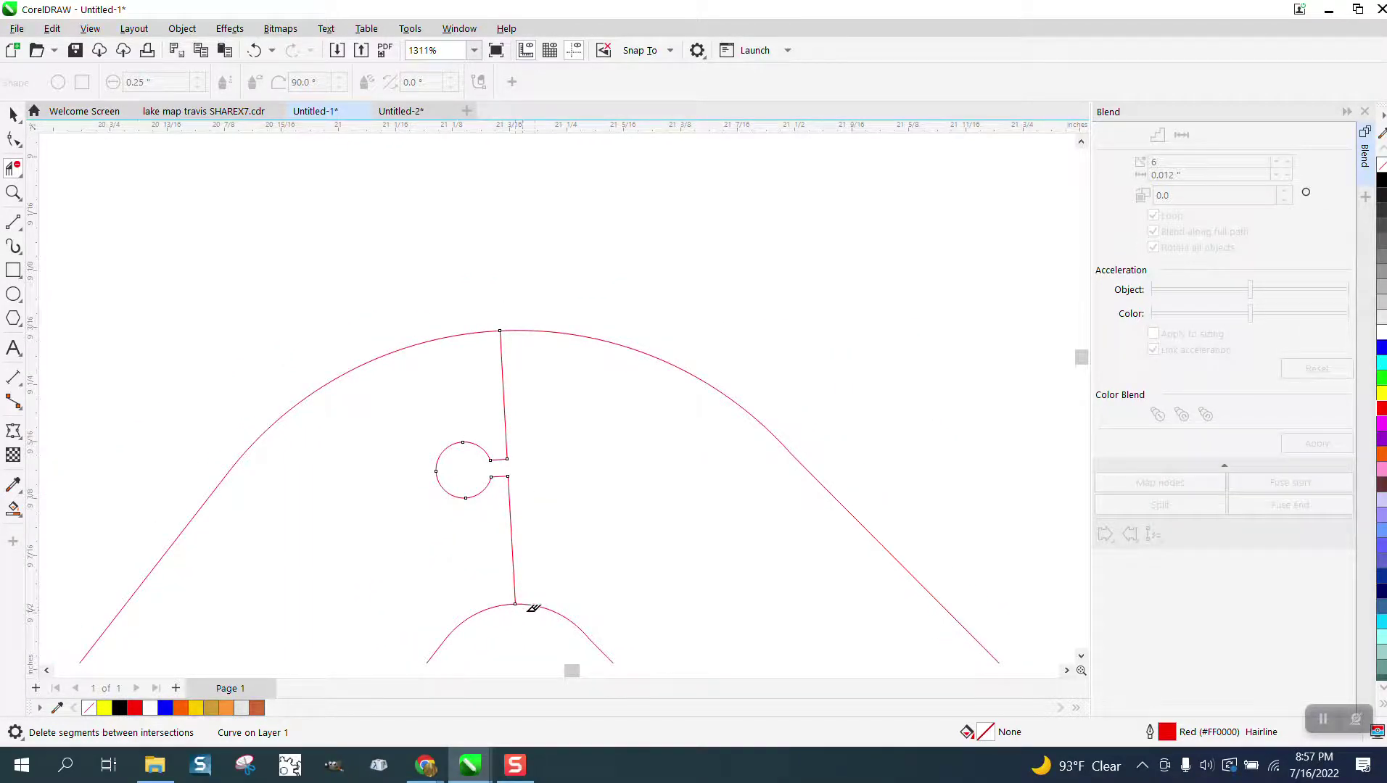
pyautogui.scroll(-5, 533, 608)
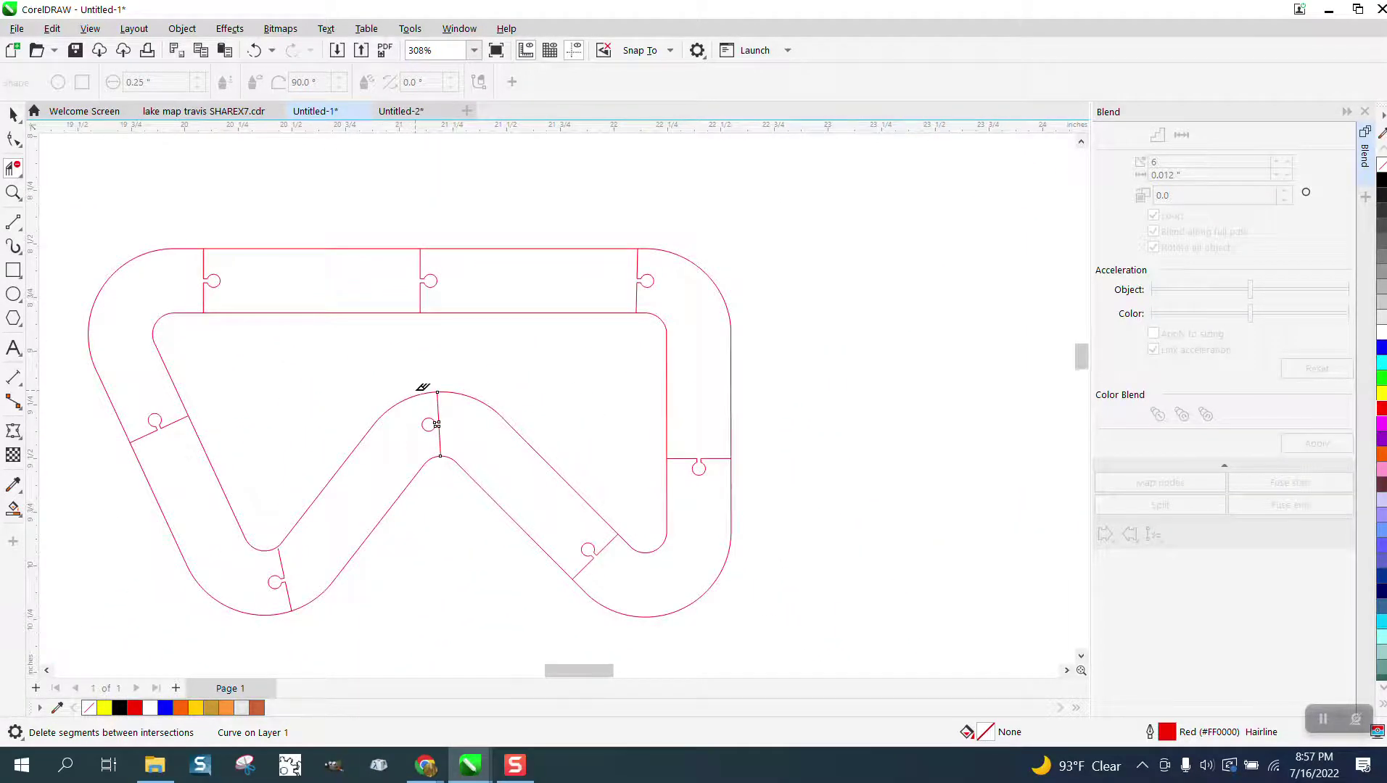
pyautogui.scroll(-1, 423, 388)
pyautogui.click(13, 193)
pyautogui.moveTo(134, 241)
pyautogui.mouseDown()
pyautogui.moveTo(205, 359)
pyautogui.moveTo(787, 599)
pyautogui.mouseUp()
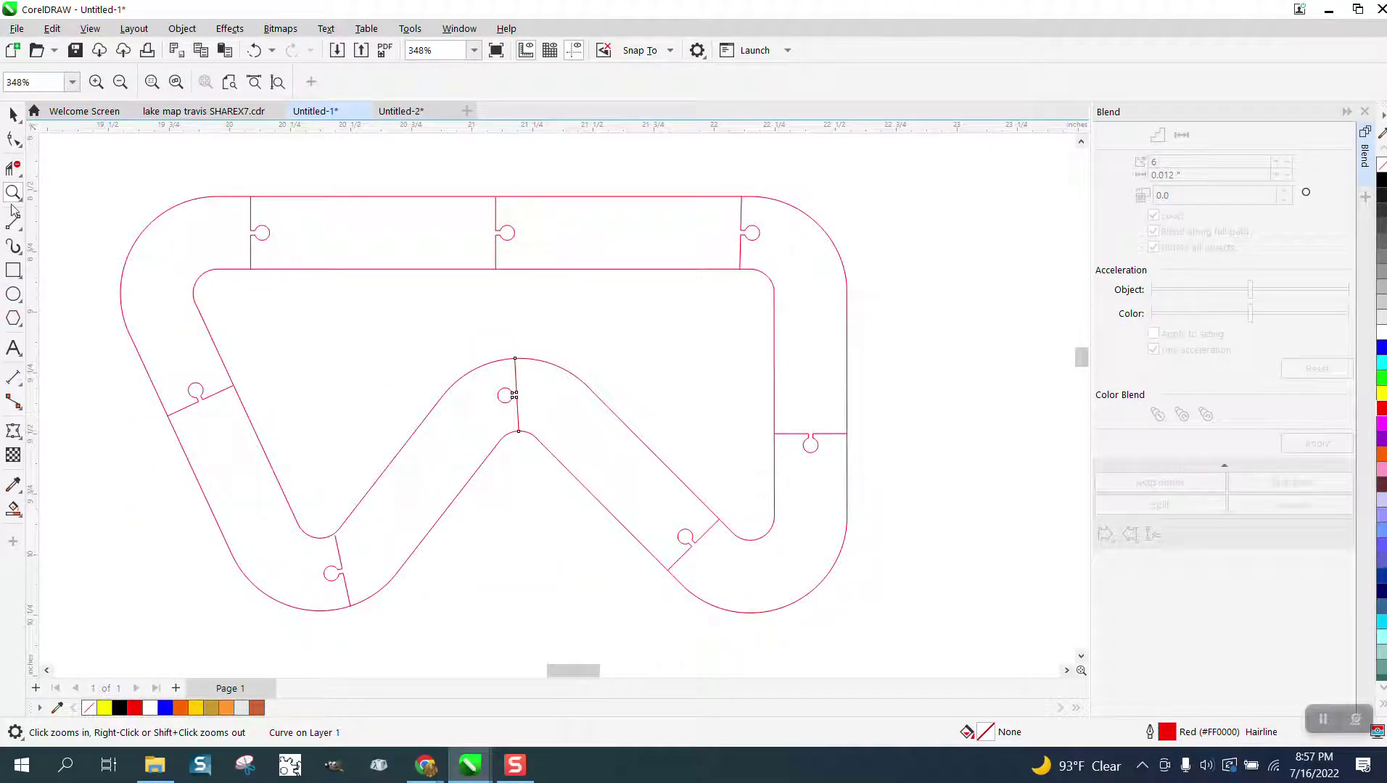
# Draw a rectangle around the whole track and test-fill the left piece, then undo it.
pyautogui.click(13, 270)
pyautogui.moveTo(89, 181)
pyautogui.mouseDown()
pyautogui.moveTo(101, 206)
pyautogui.moveTo(884, 660)
pyautogui.mouseUp()
pyautogui.click(13, 509)
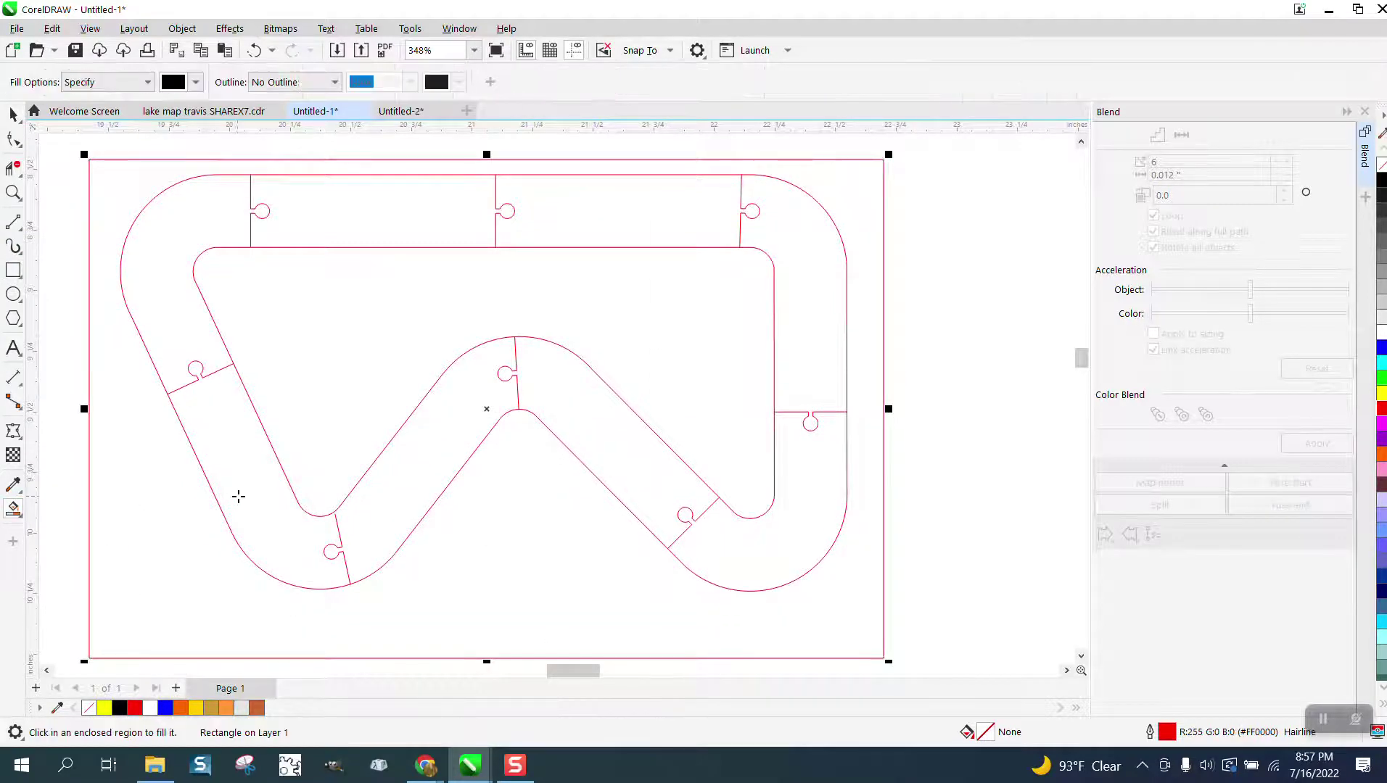
pyautogui.click(238, 498)
pyautogui.click(254, 50)
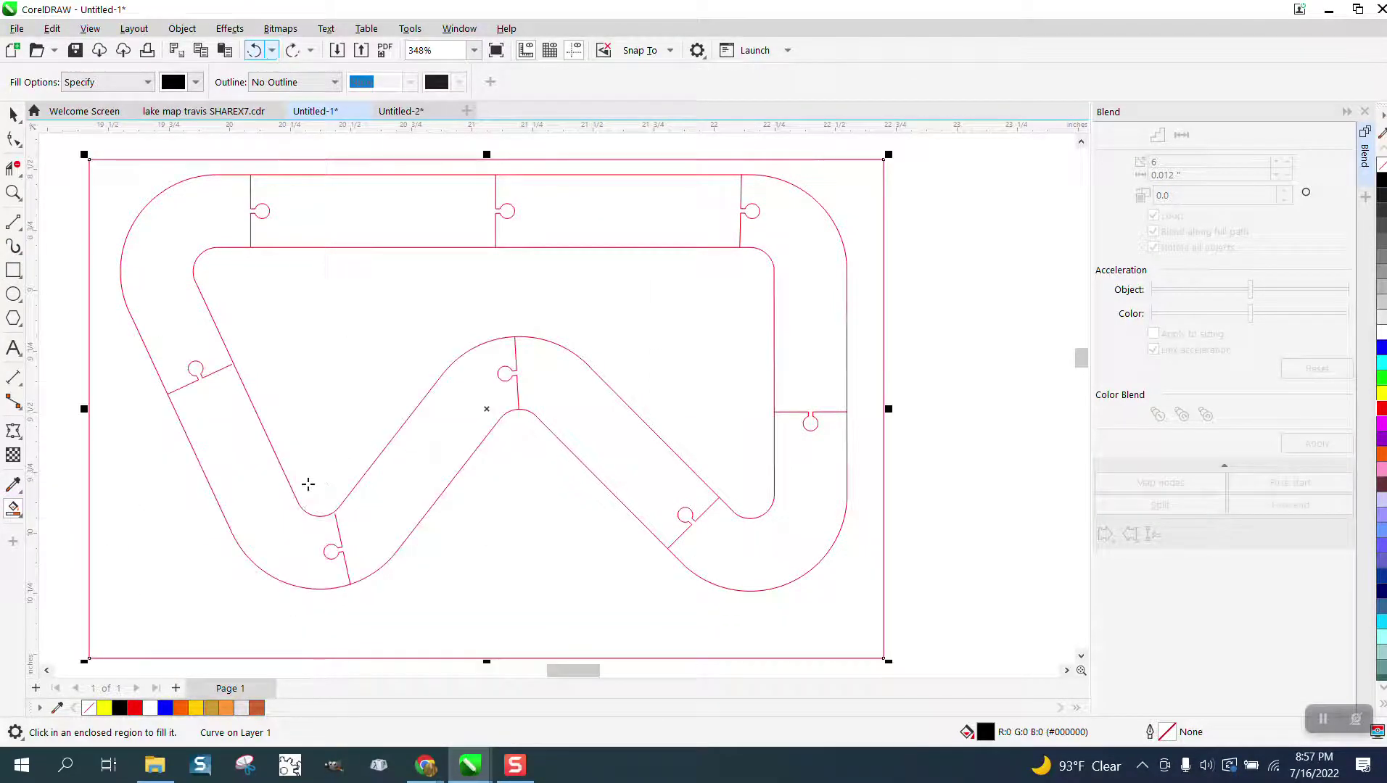
# Extend the lower-left connector's top and bottom ends past the inner and outer track edges.
pyautogui.click(14, 192)
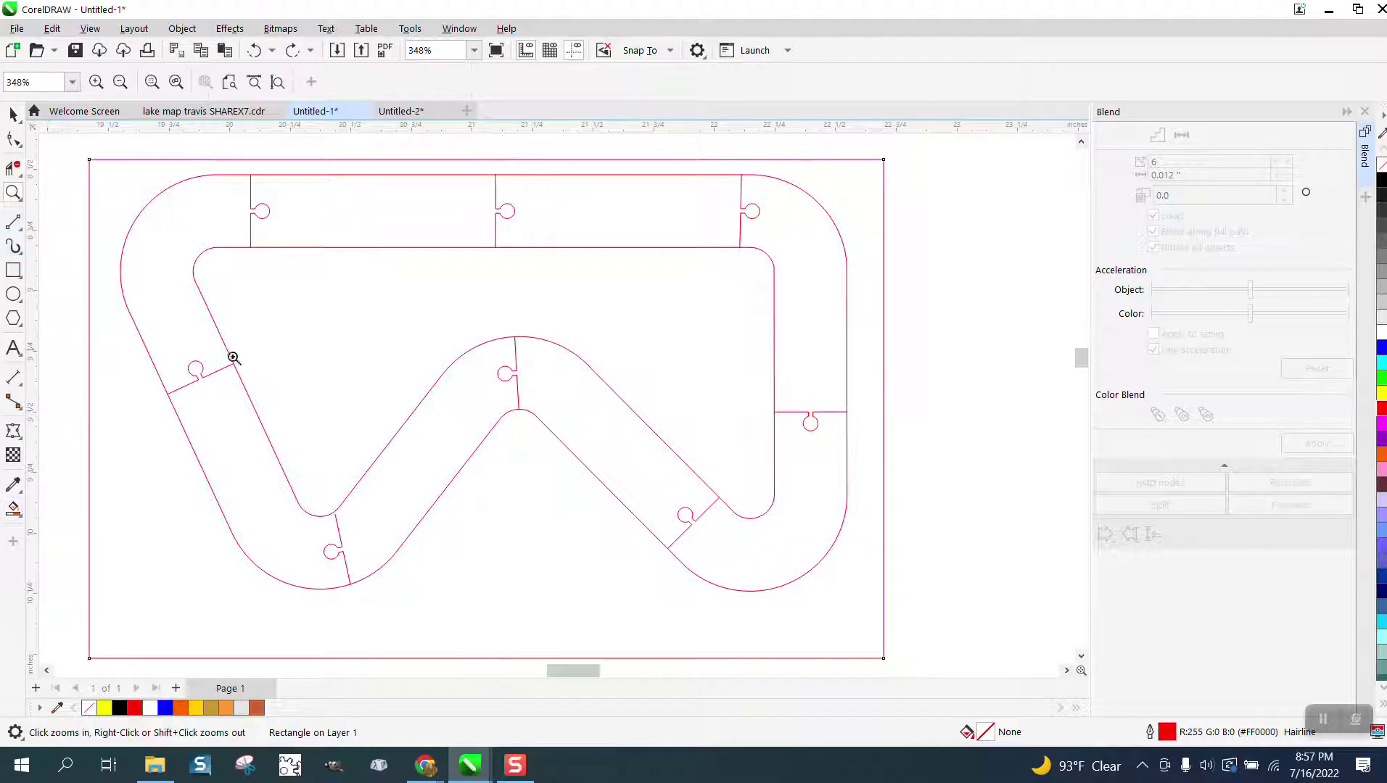
pyautogui.click(461, 632)
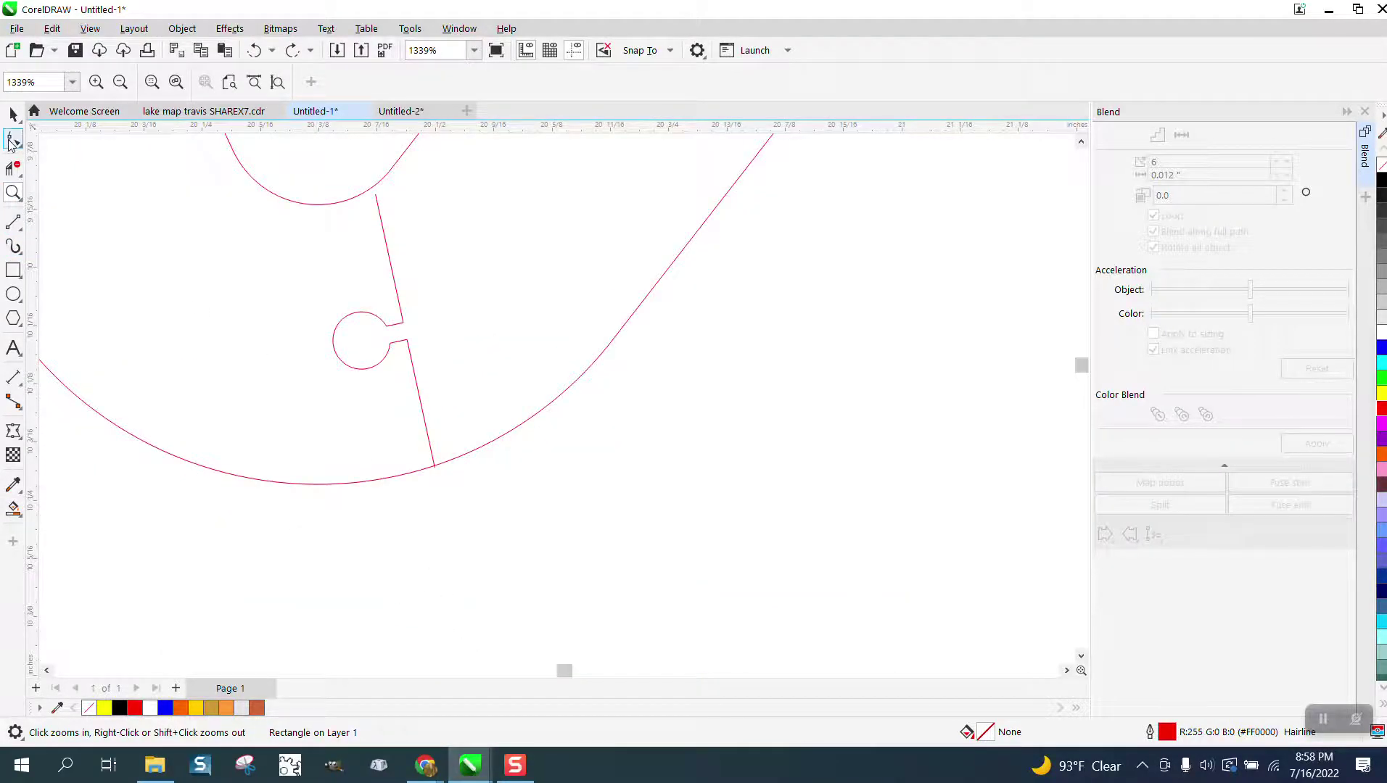
pyautogui.click(13, 139)
pyautogui.click(378, 209)
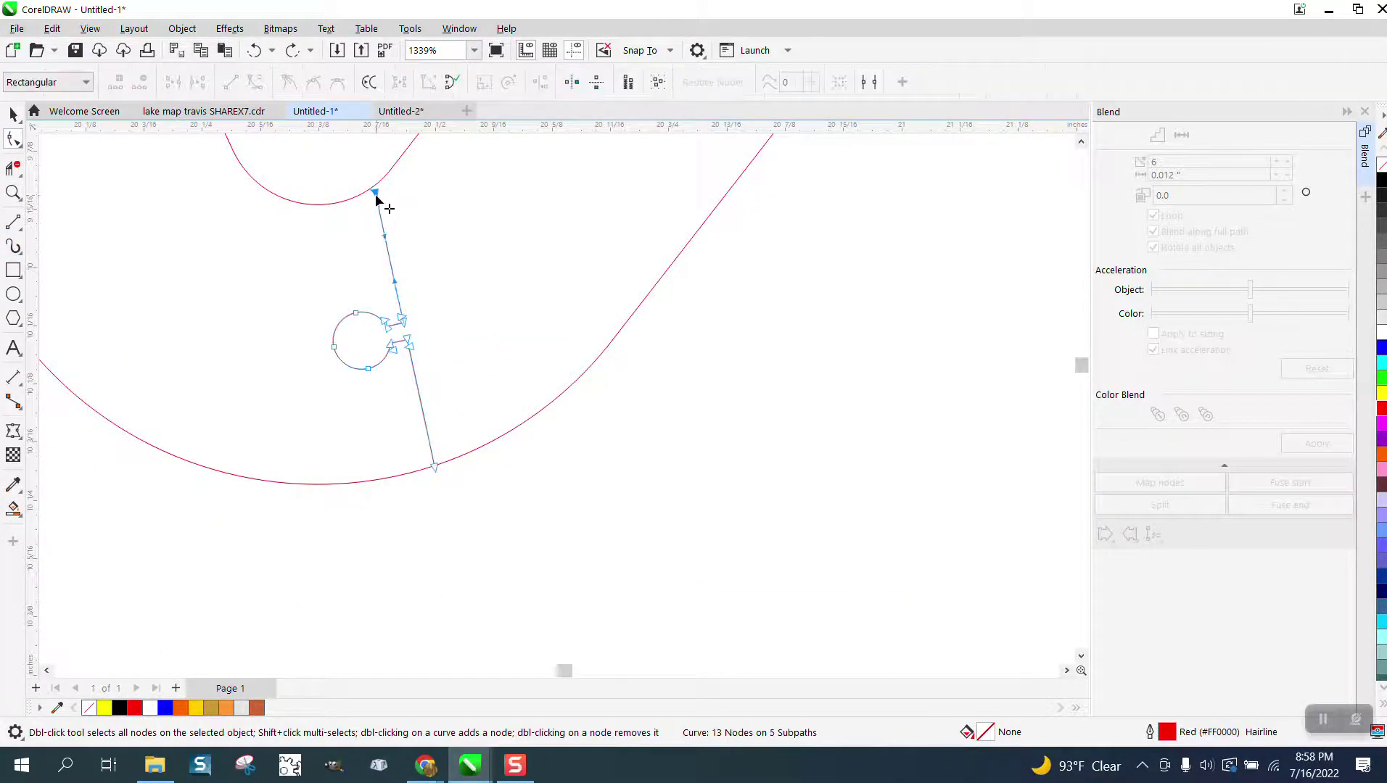
pyautogui.moveTo(375, 194); pyautogui.dragTo(371, 174)
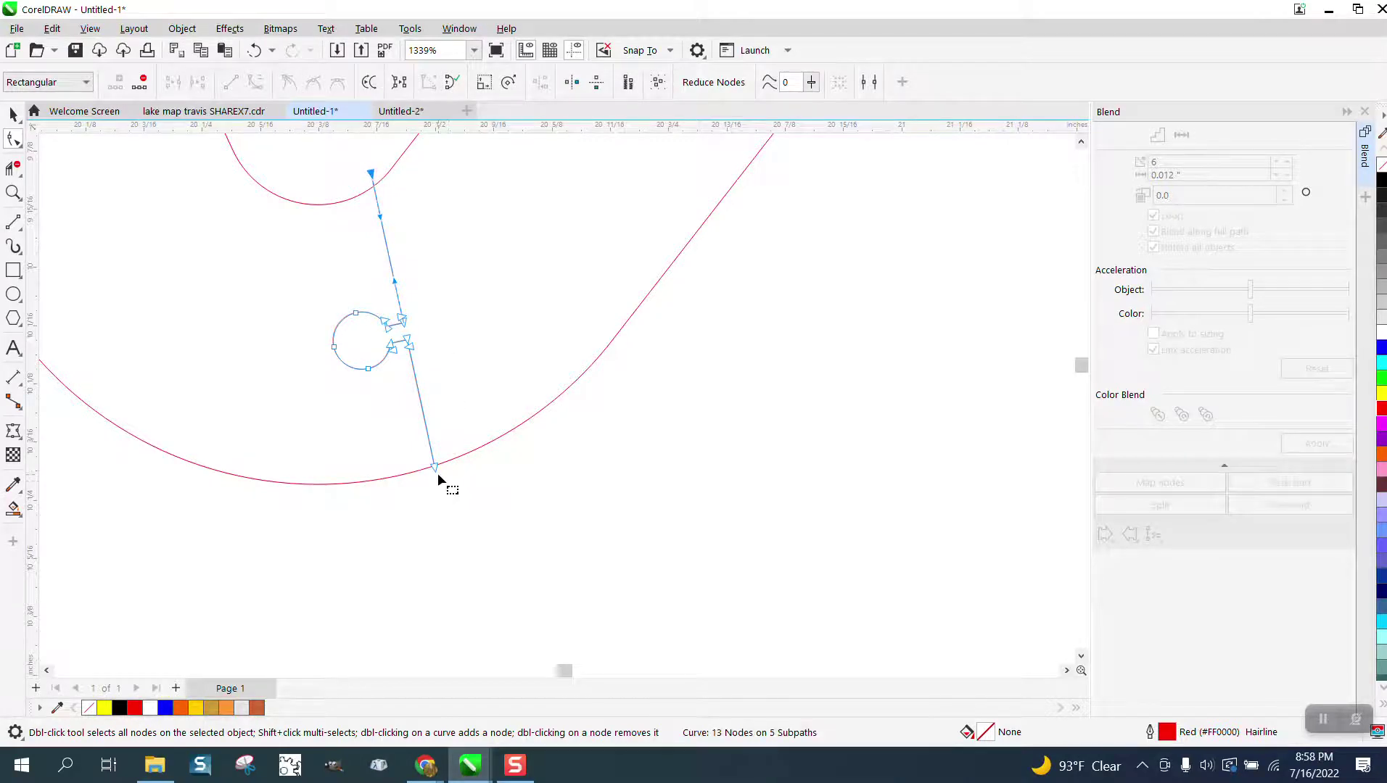
pyautogui.moveTo(435, 467); pyautogui.dragTo(438, 479)
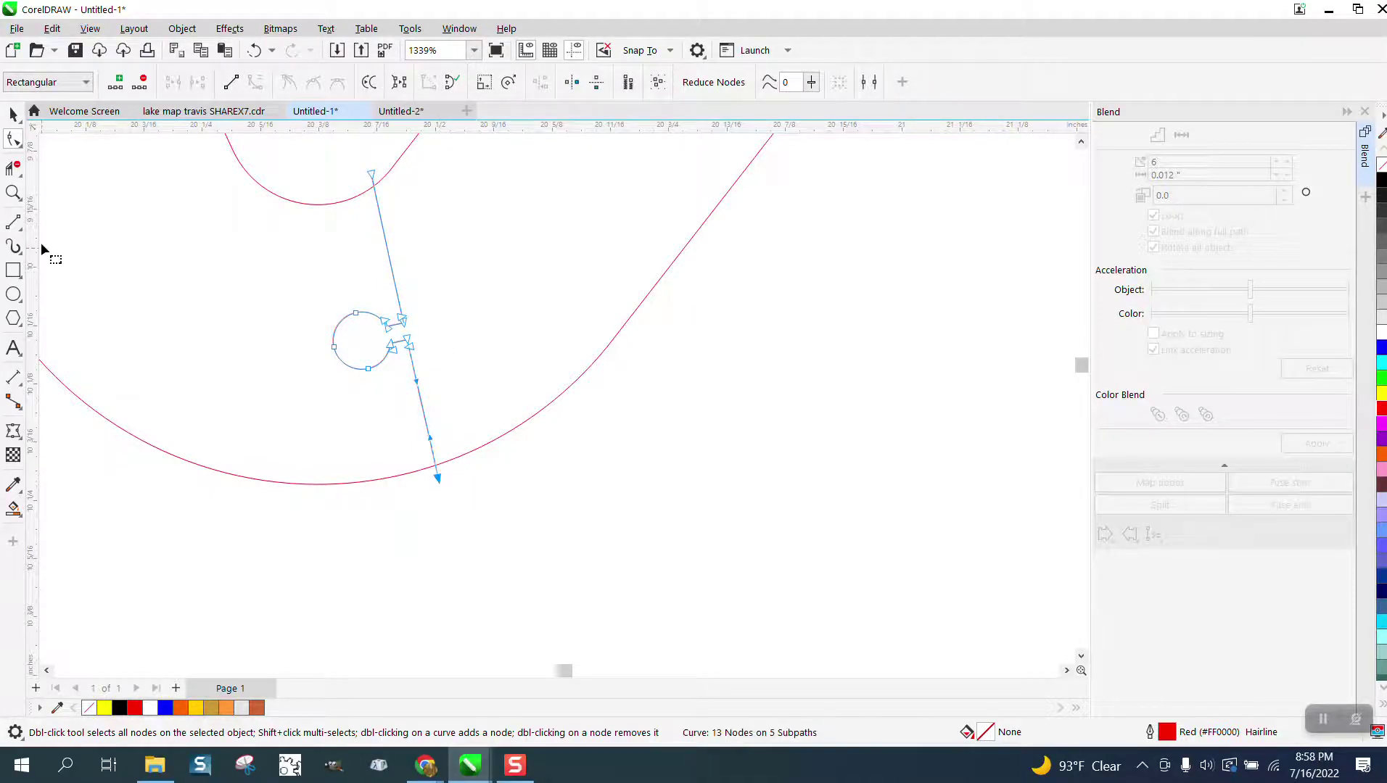
pyautogui.click(9, 168)
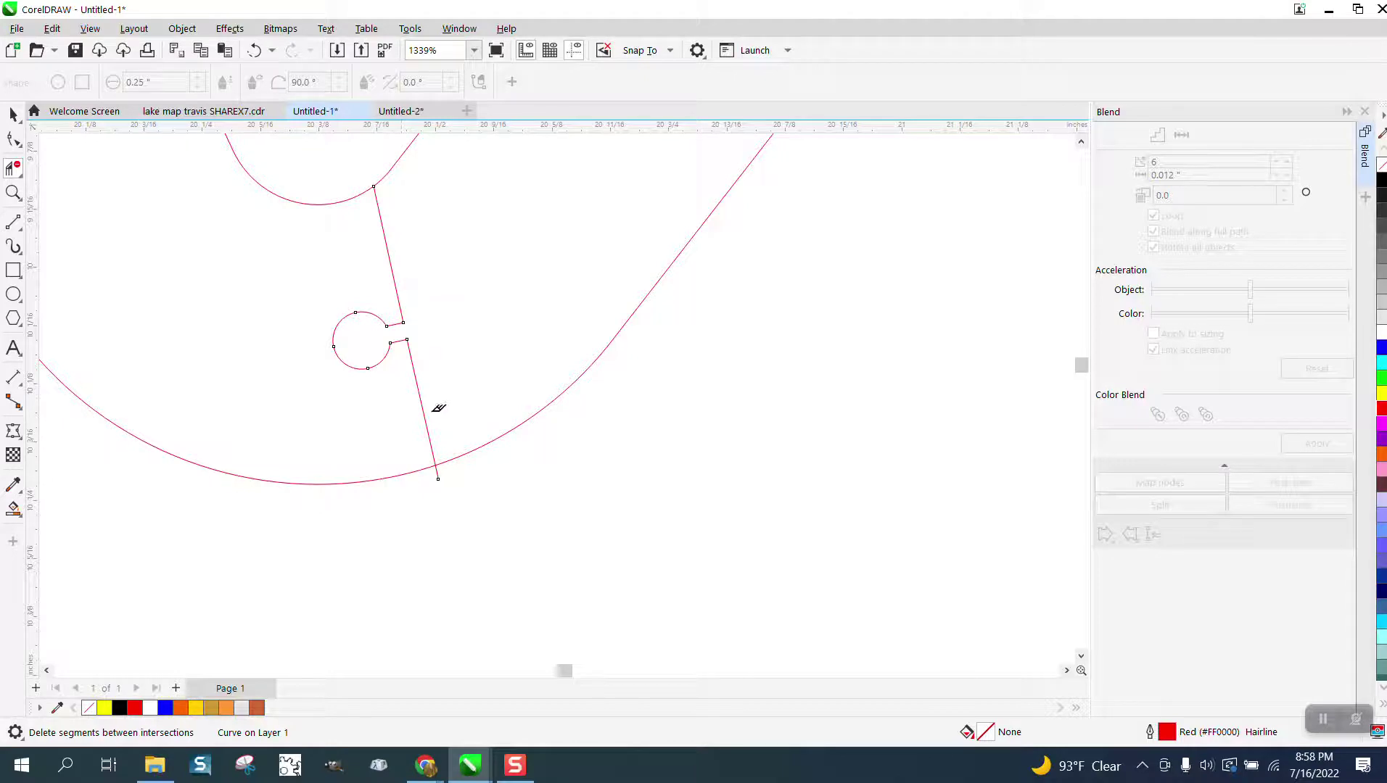
pyautogui.scroll(-4, 455, 464)
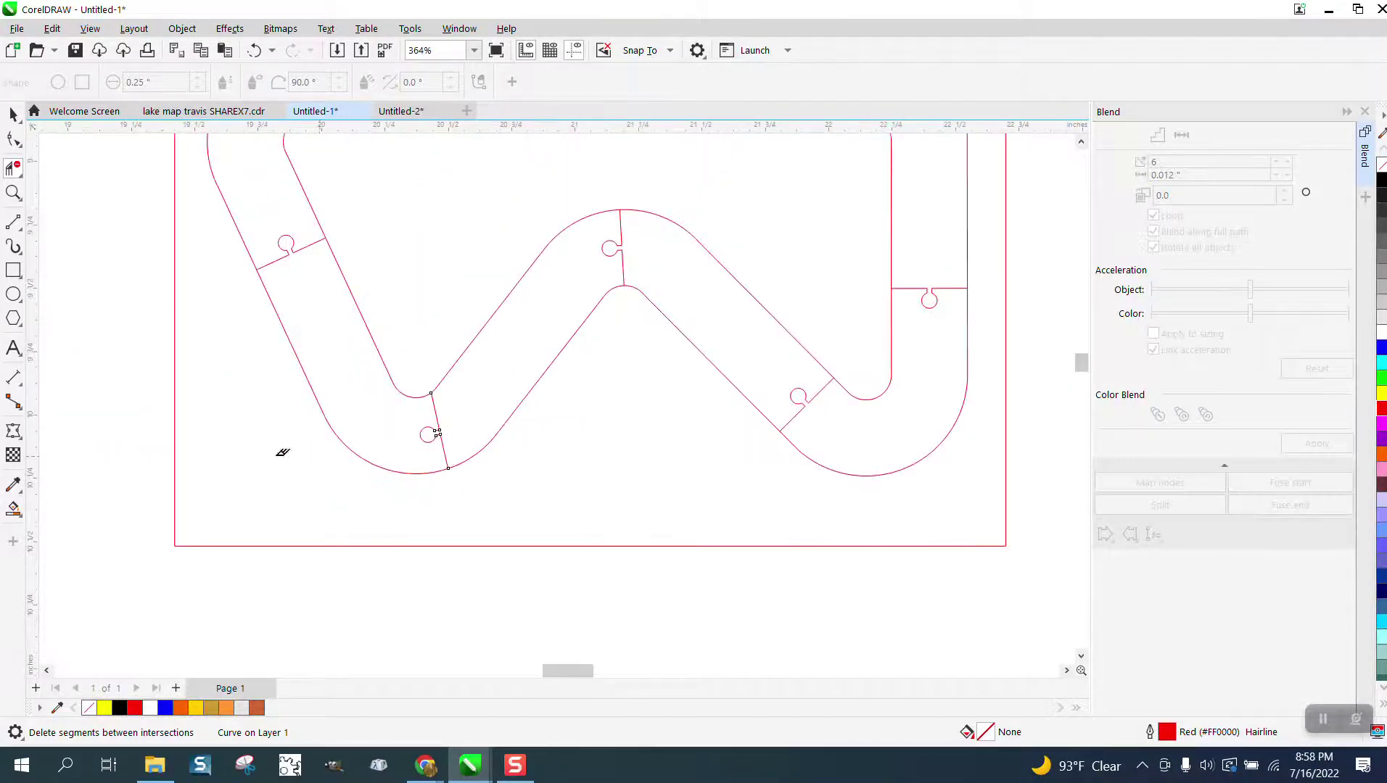
# Smart Fill the lower track pieces black, undoing the fills on the top-left, right and top-middle pieces.
pyautogui.click(13, 509)
pyautogui.click(384, 442)
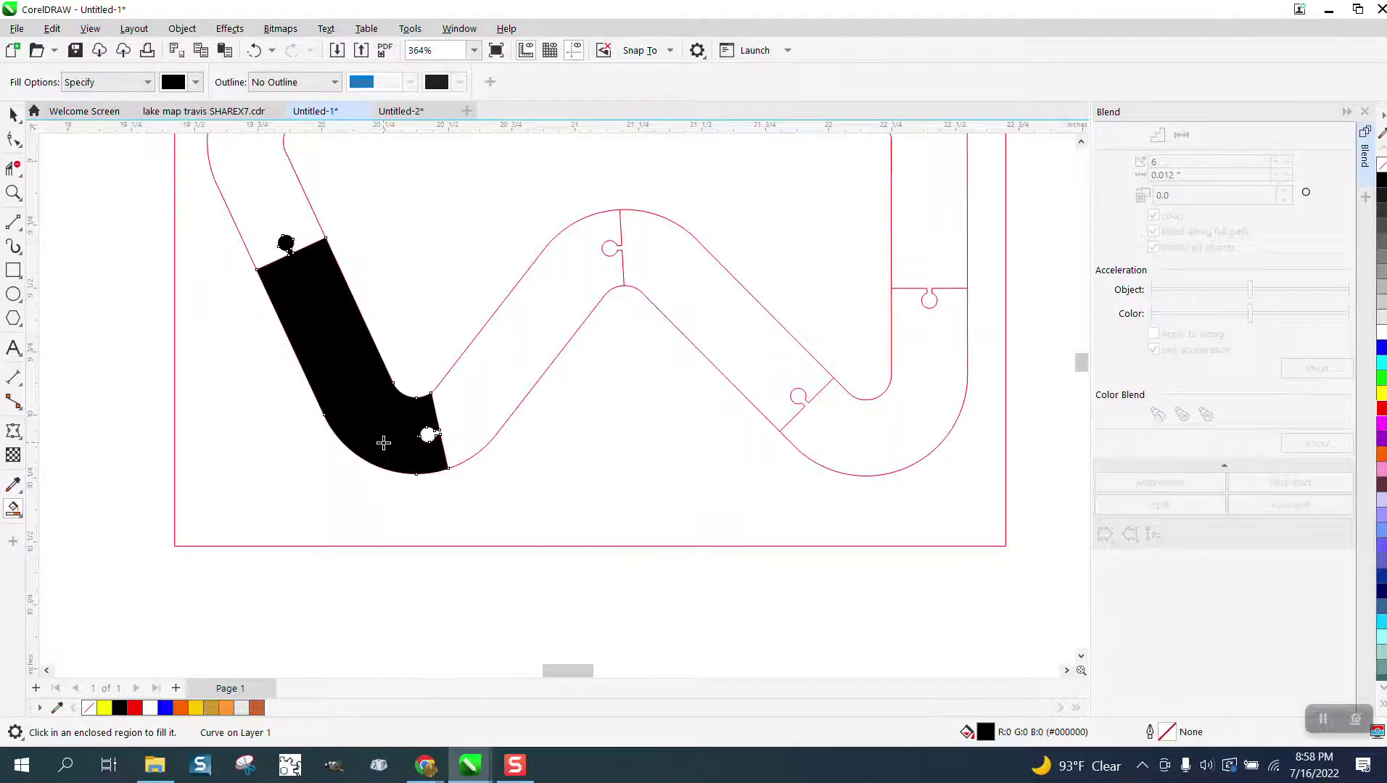
pyautogui.click(501, 376)
pyautogui.click(707, 311)
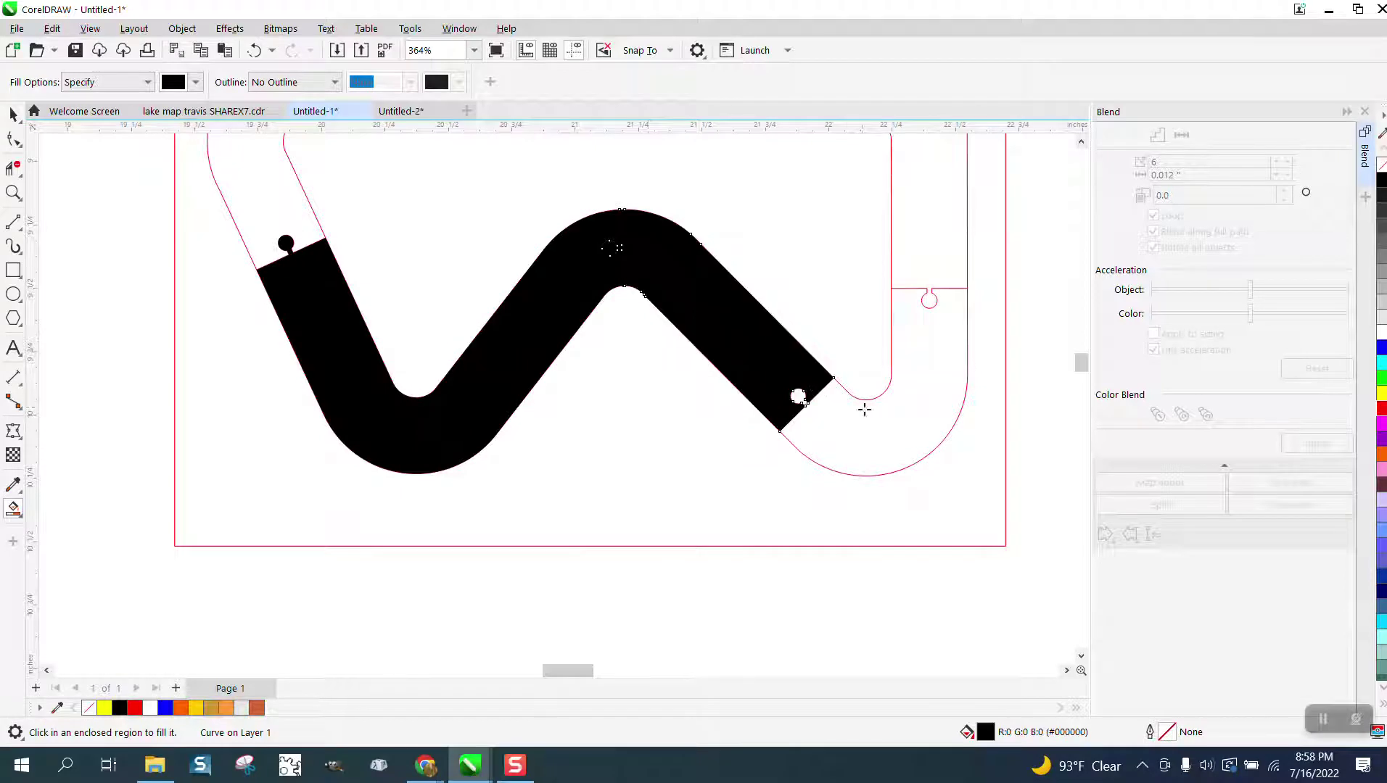
pyautogui.click(865, 406)
pyautogui.scroll(-1, 871, 410)
pyautogui.click(910, 308)
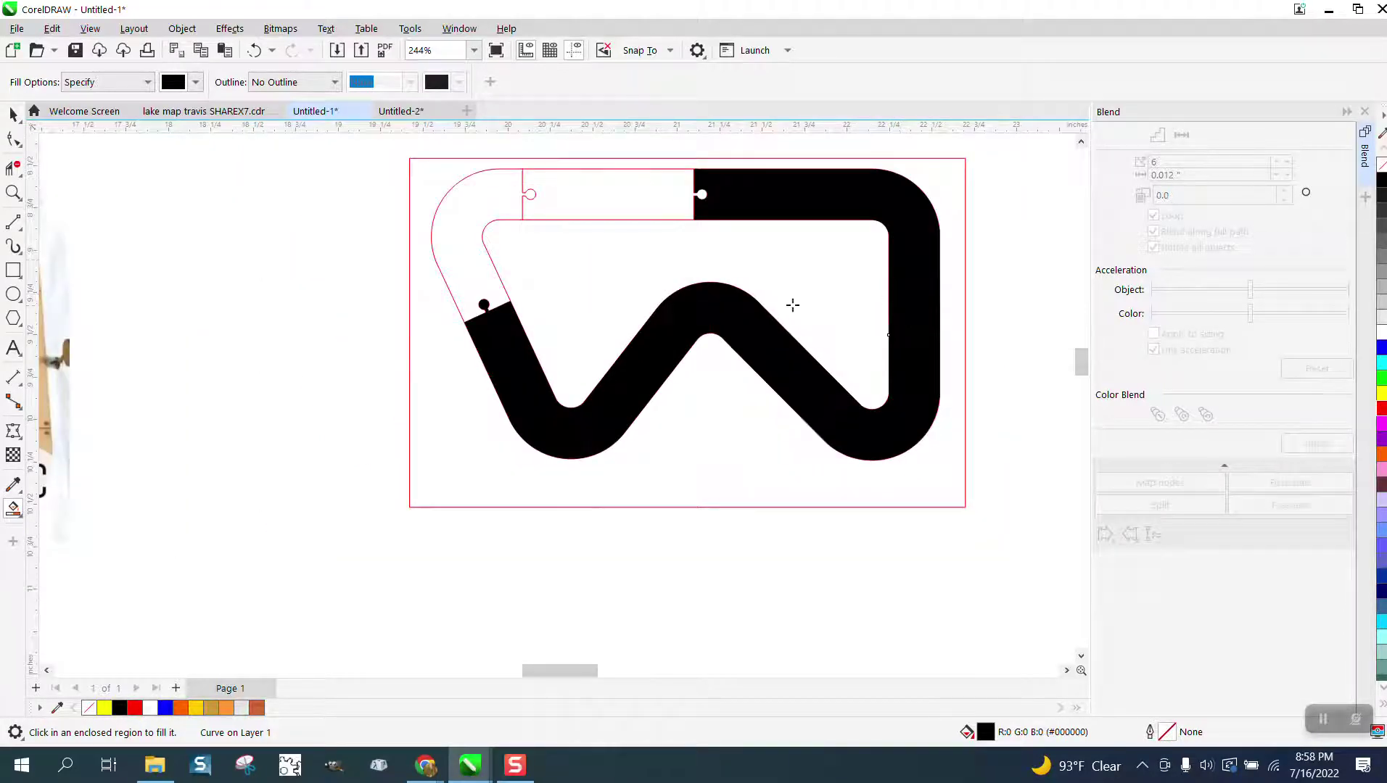
pyautogui.click(459, 280)
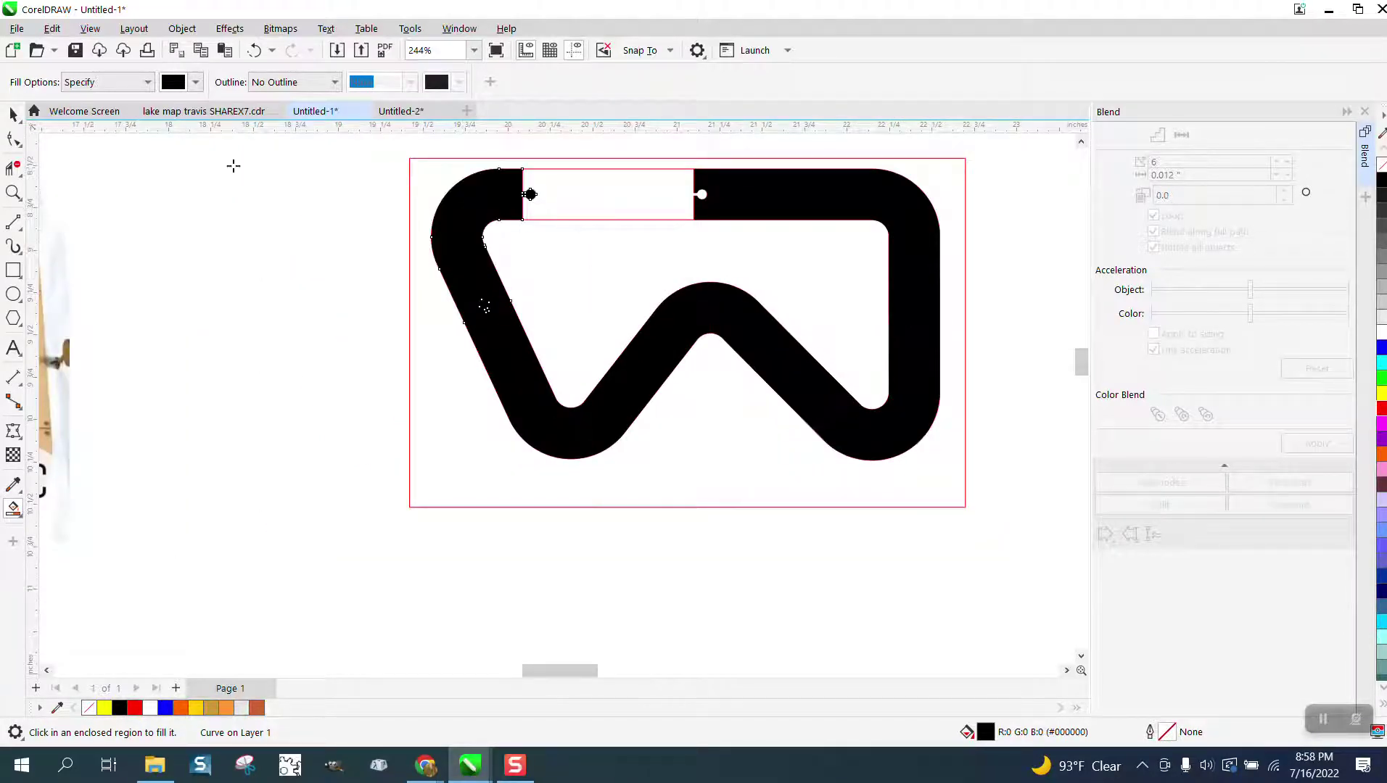
pyautogui.click(253, 50)
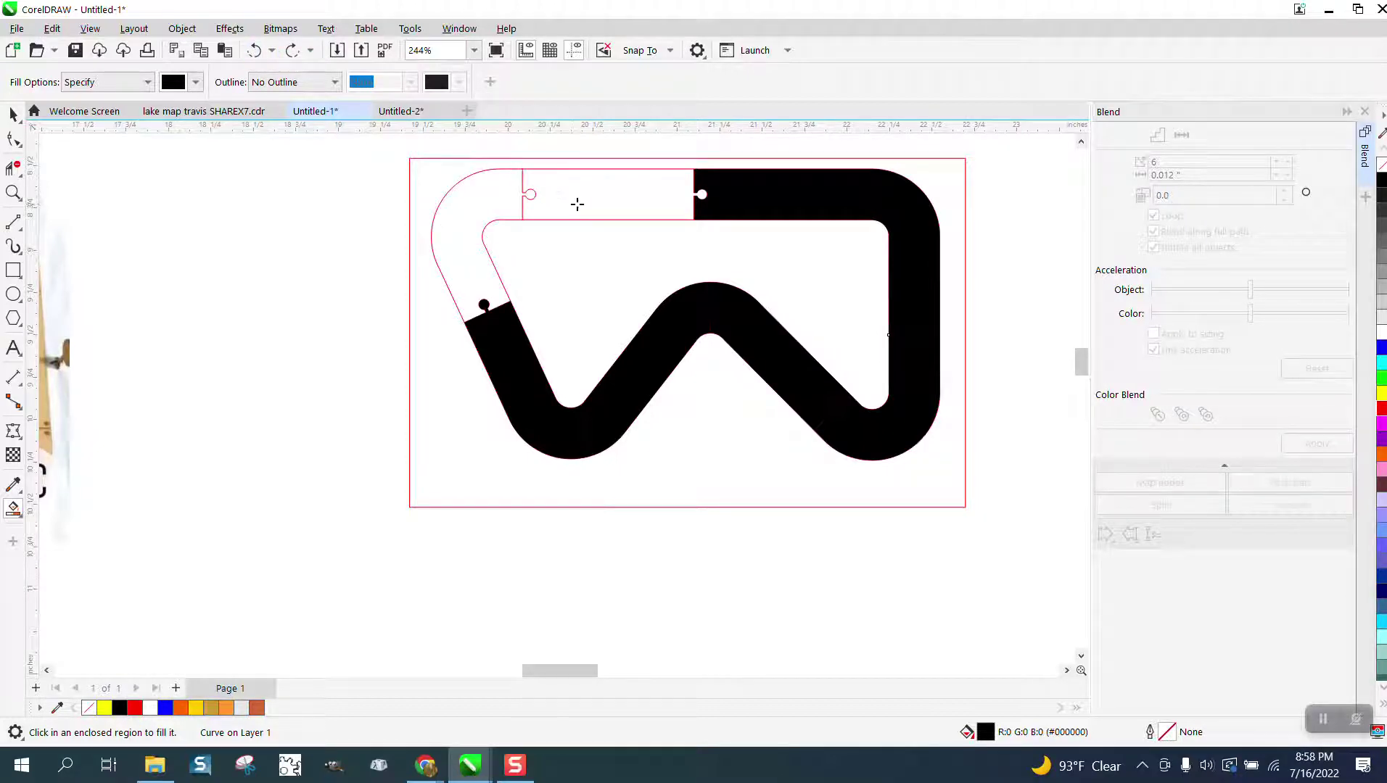
pyautogui.click(253, 50)
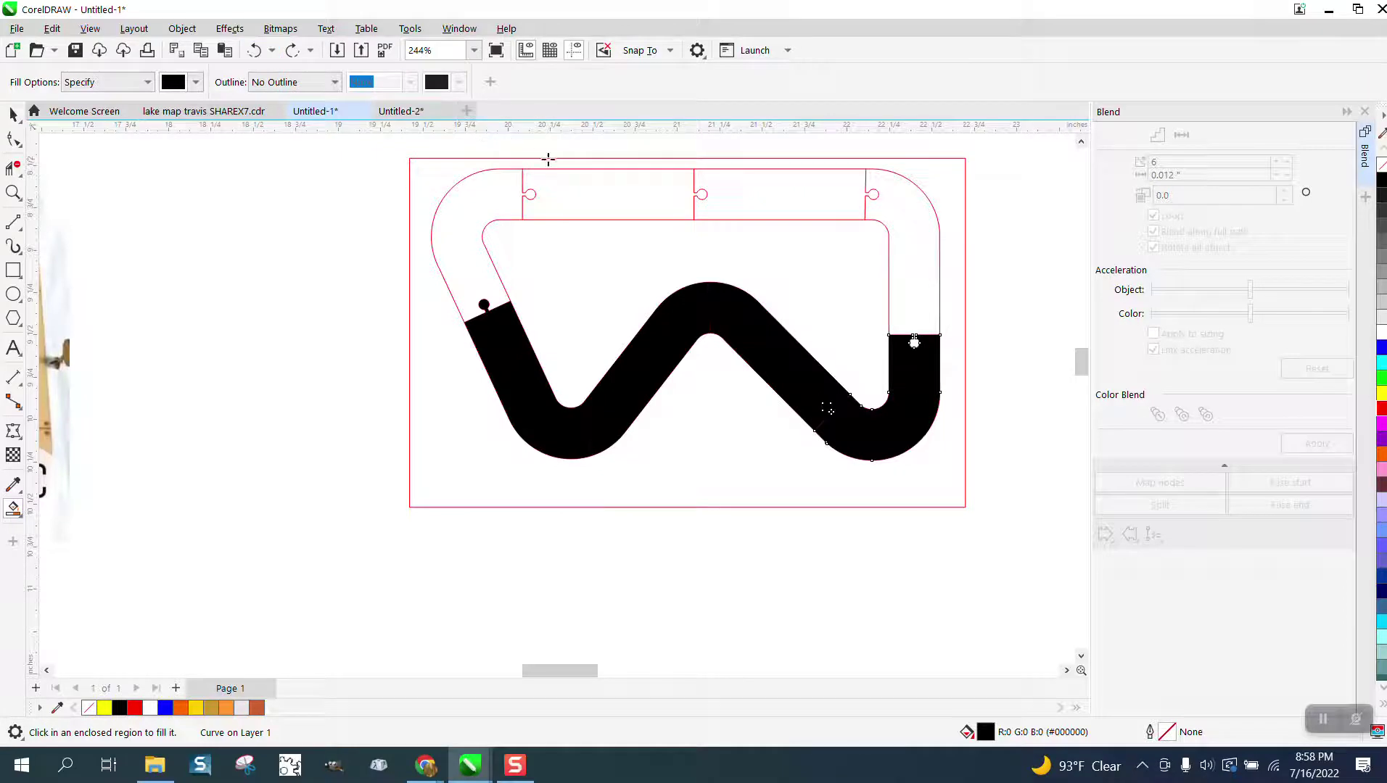
pyautogui.click(608, 198)
pyautogui.click(253, 50)
pyautogui.click(13, 193)
# Zoom into the top-right joint and extend the vertical connector's end past the edge line.
pyautogui.moveTo(832, 170); pyautogui.dragTo(907, 242)
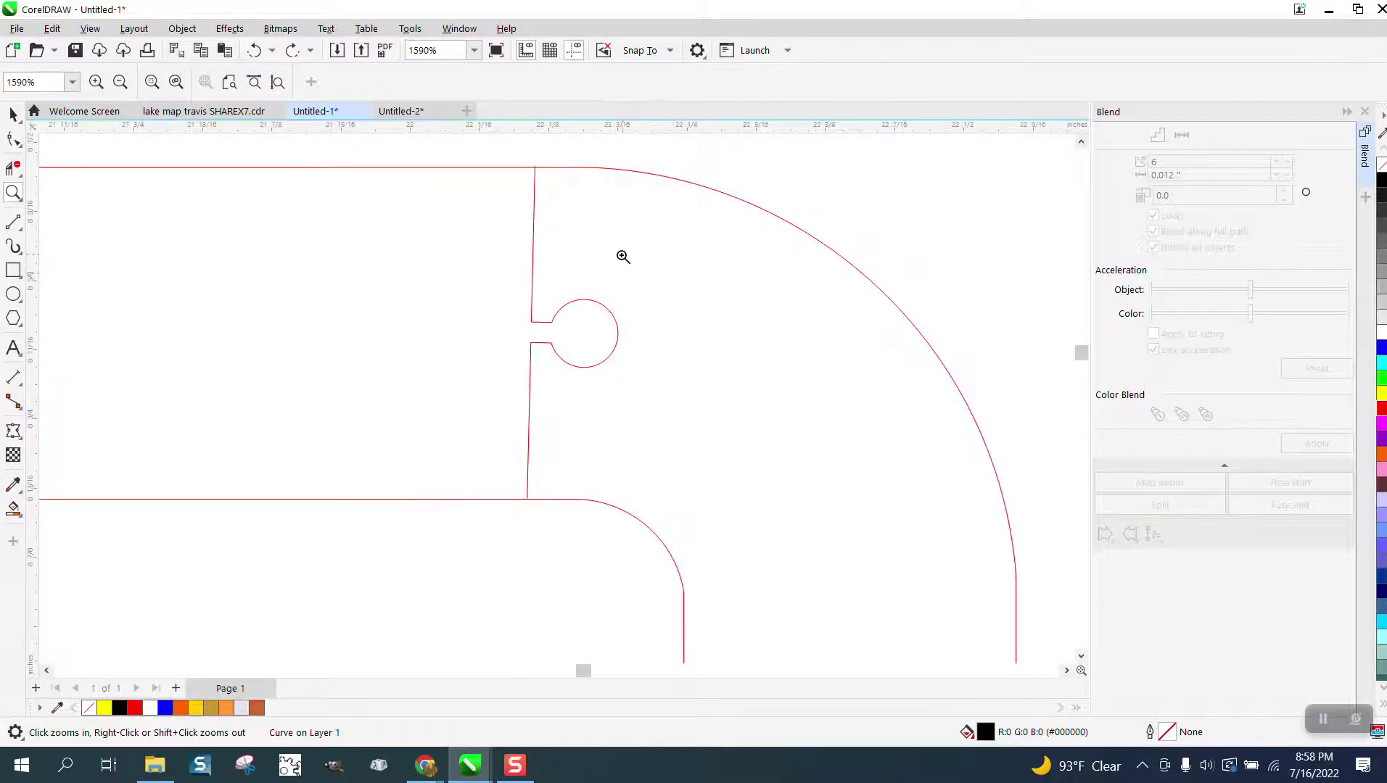
pyautogui.click(521, 167)
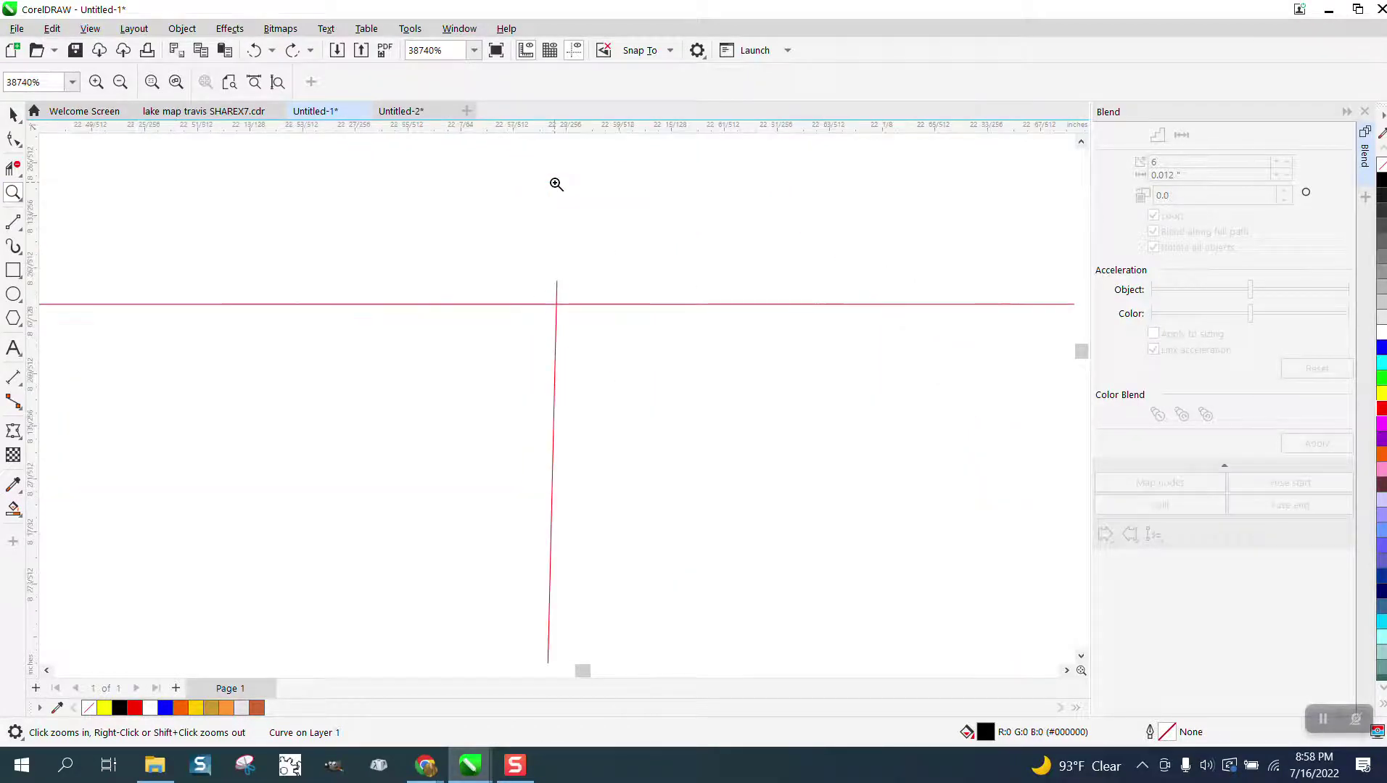
pyautogui.scroll(-2, 529, 200)
pyautogui.scroll(-2, 519, 232)
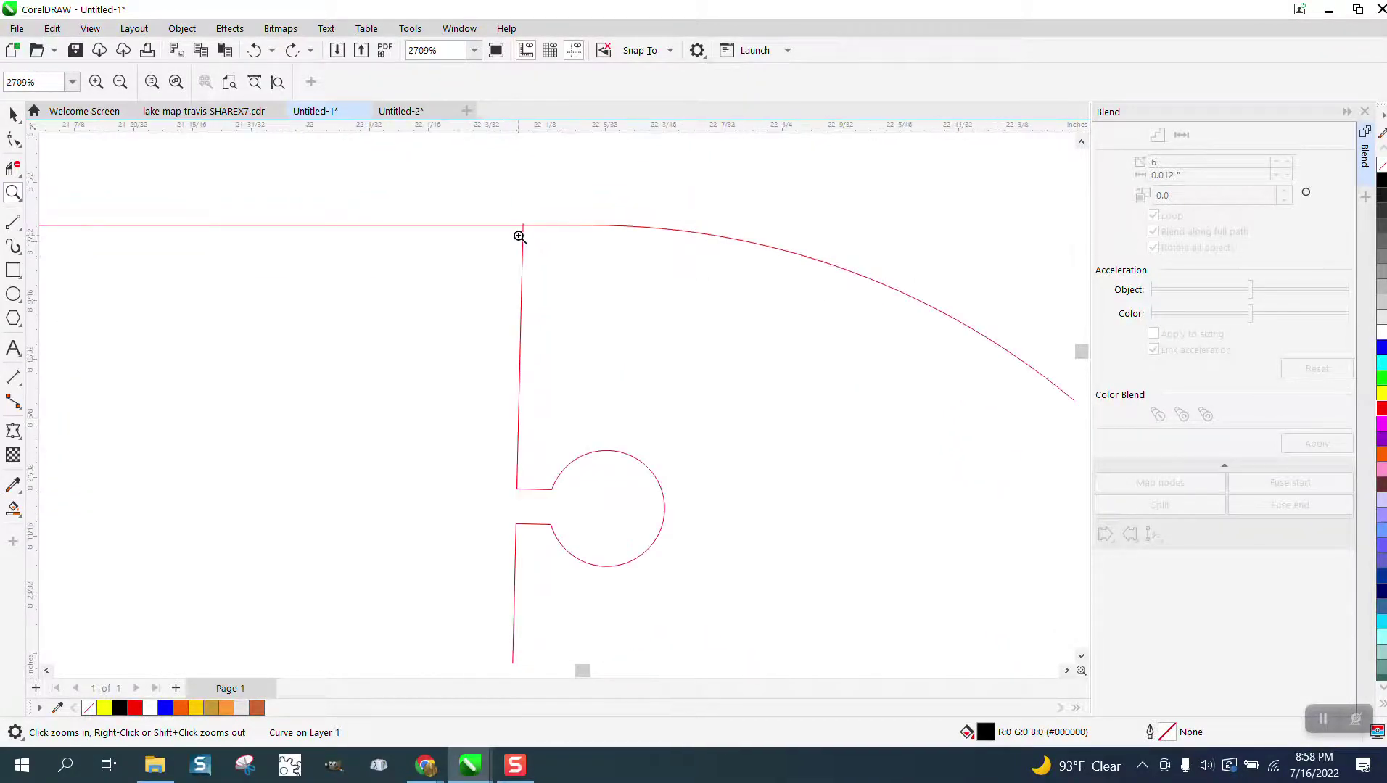
pyautogui.scroll(4, 535, 508)
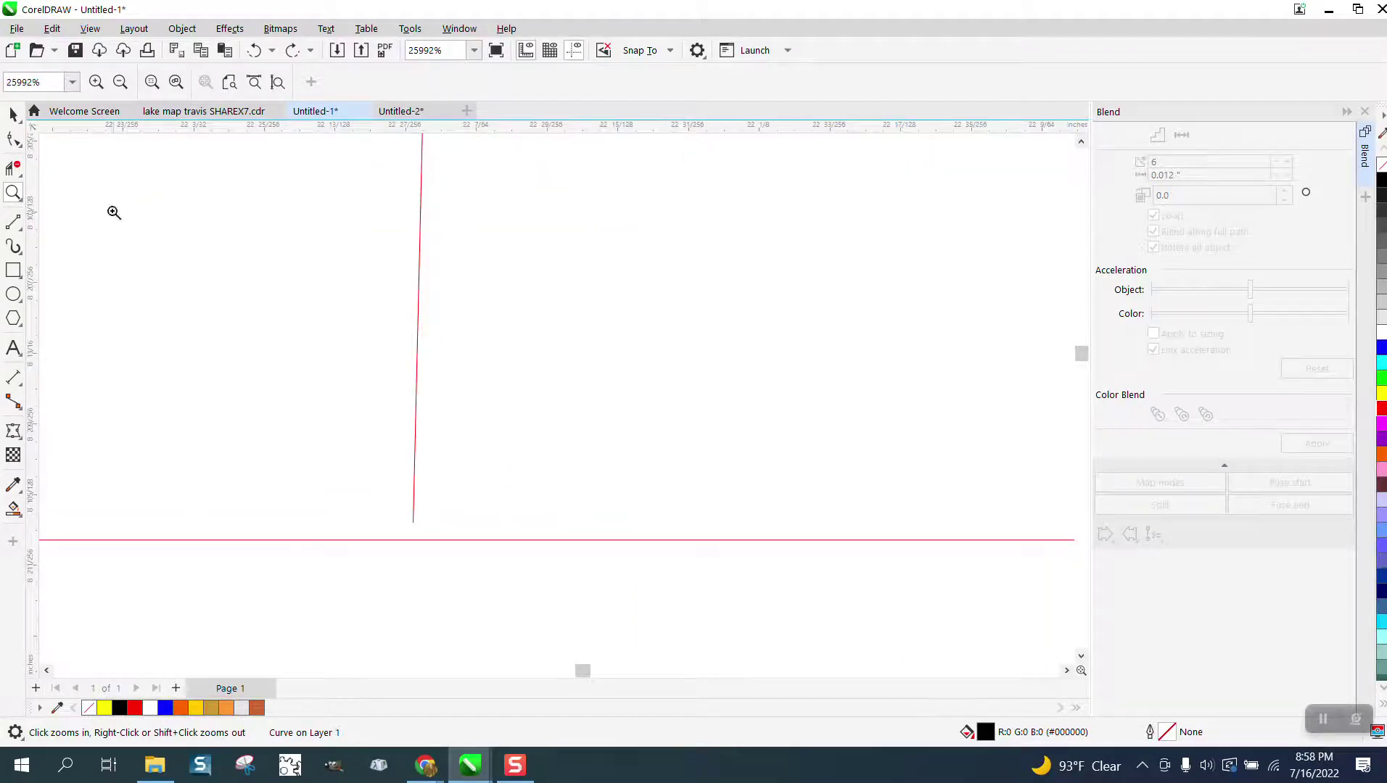
pyautogui.click(13, 138)
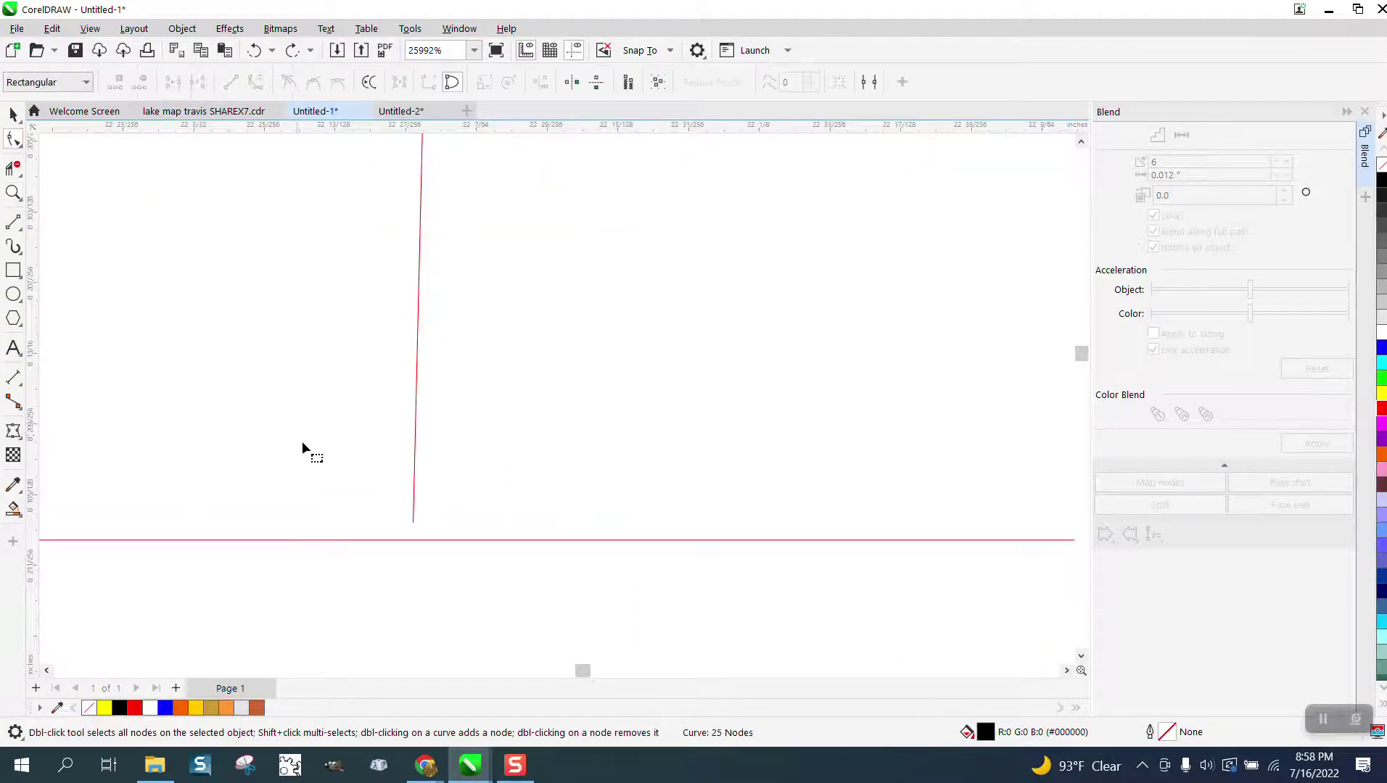
pyautogui.click(414, 522)
pyautogui.moveTo(415, 524); pyautogui.dragTo(414, 555)
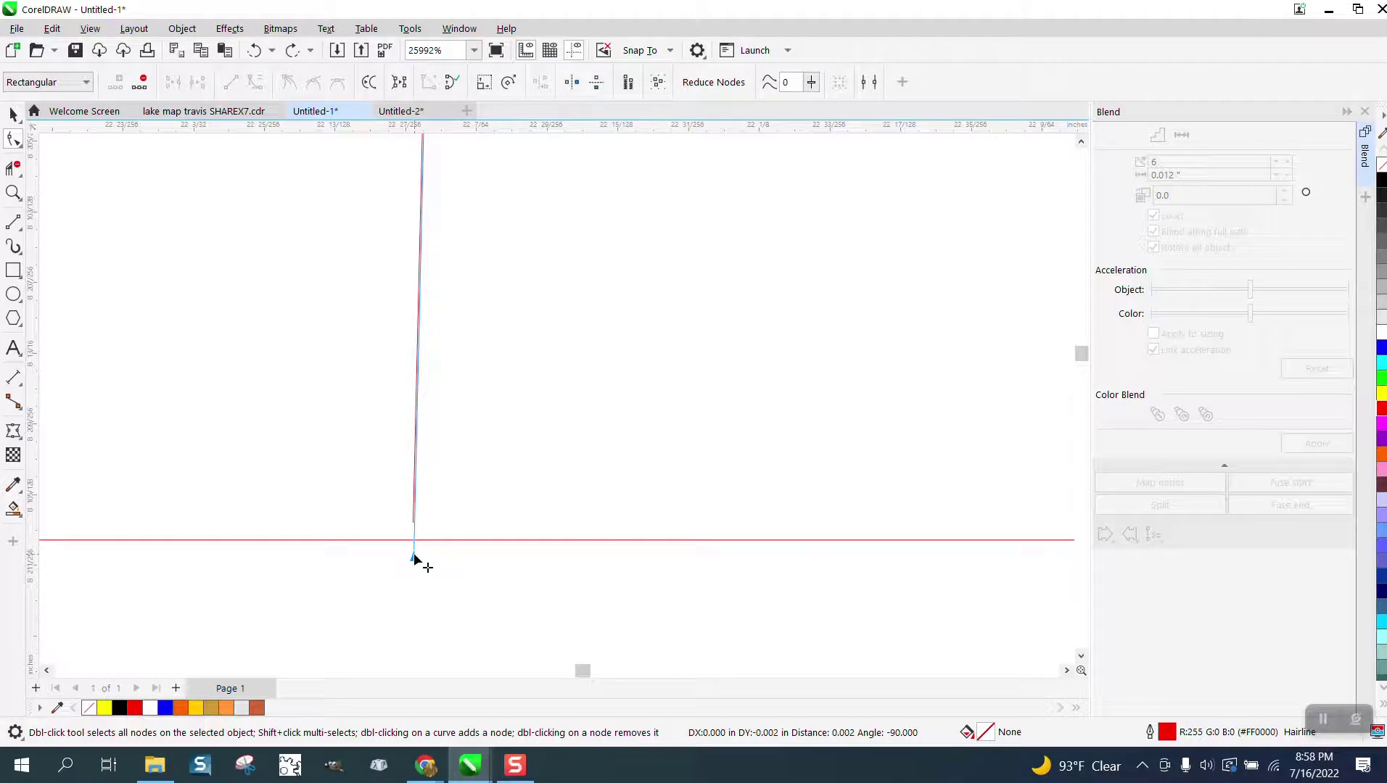
# Magnify the top corner joint and use Virtual Segment Delete on the stray overlap.
pyautogui.click(13, 169)
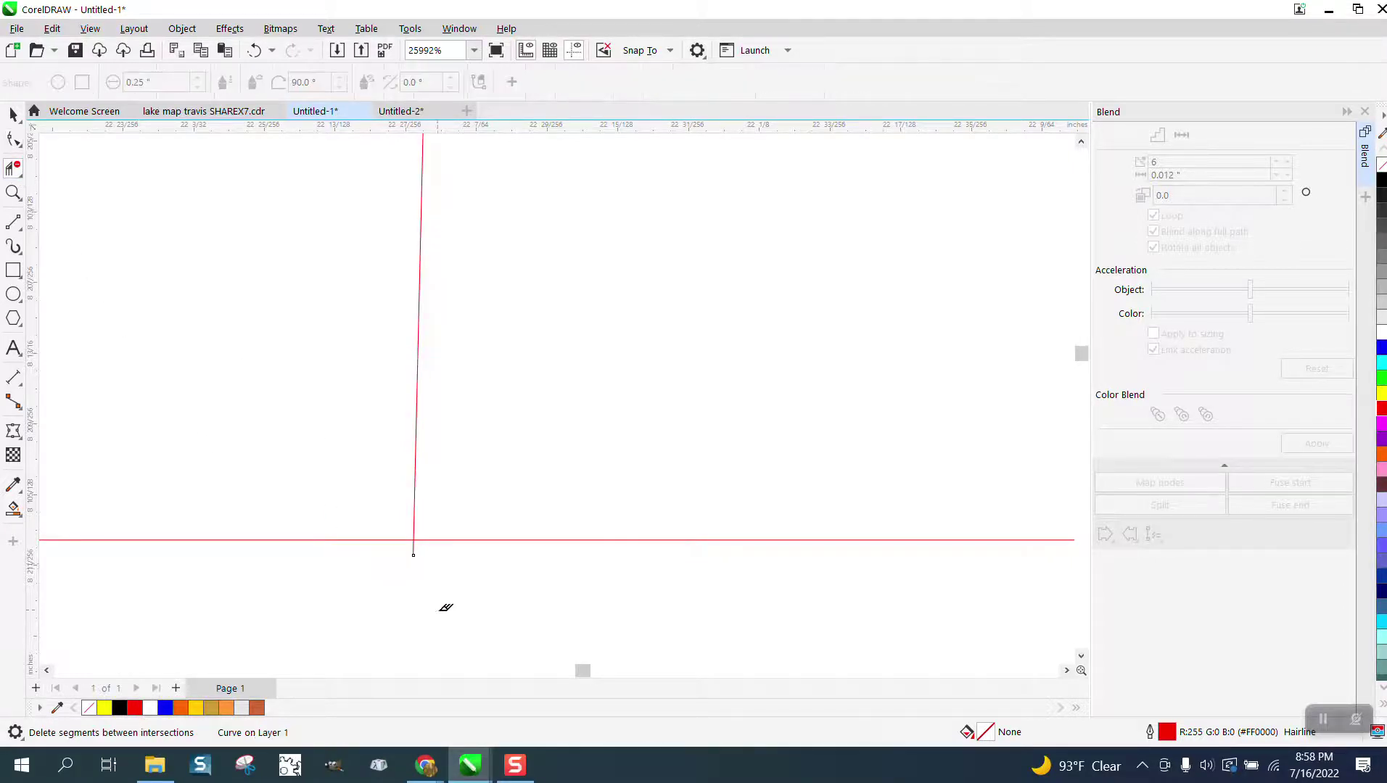
pyautogui.scroll(-6, 490, 580)
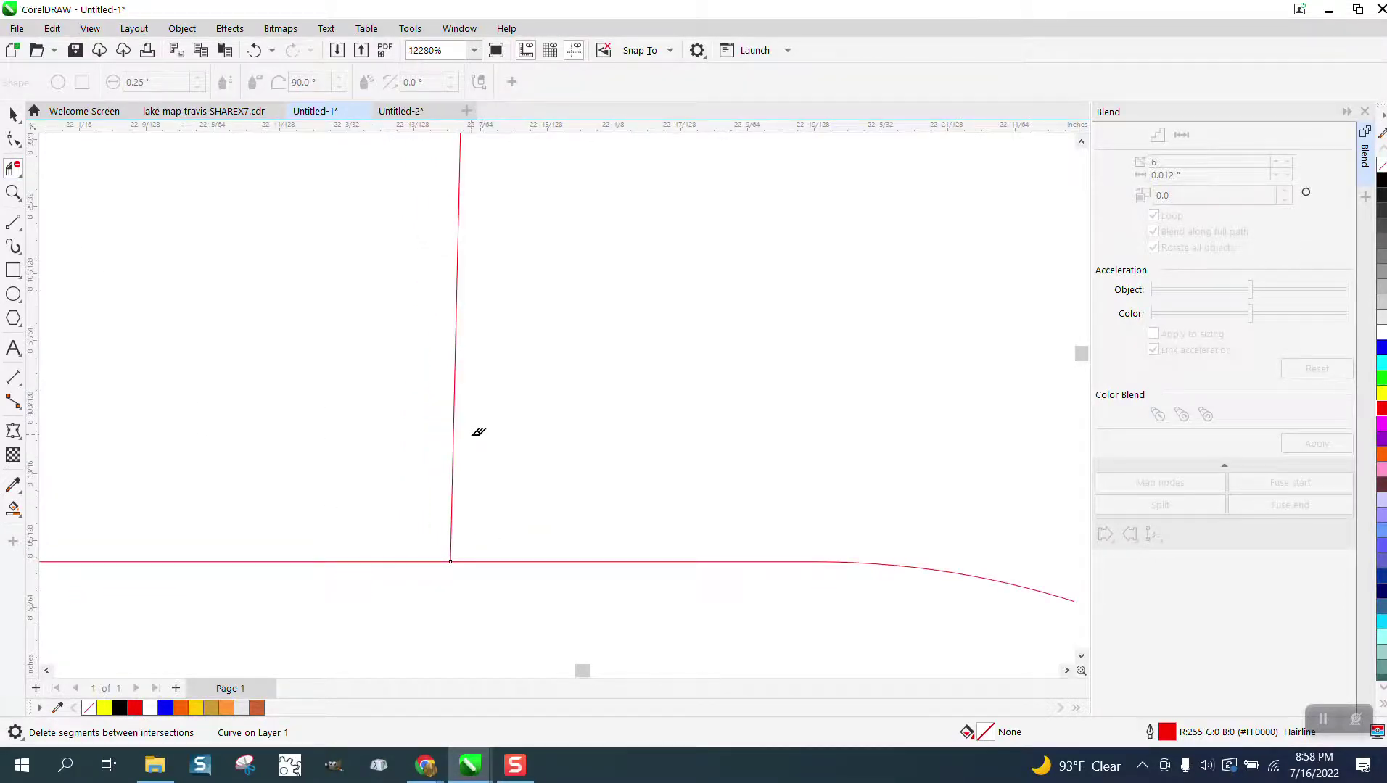
pyautogui.scroll(-2, 478, 363)
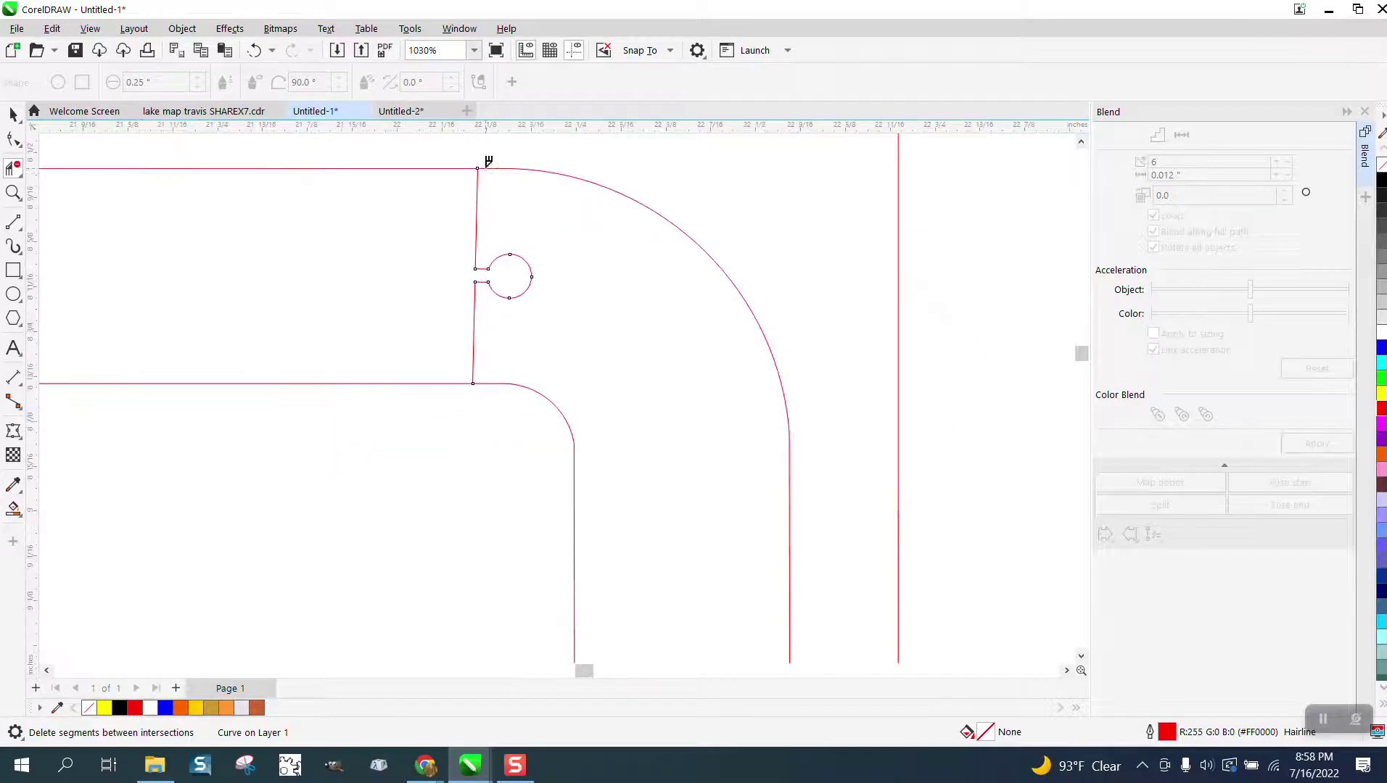
pyautogui.click(13, 192)
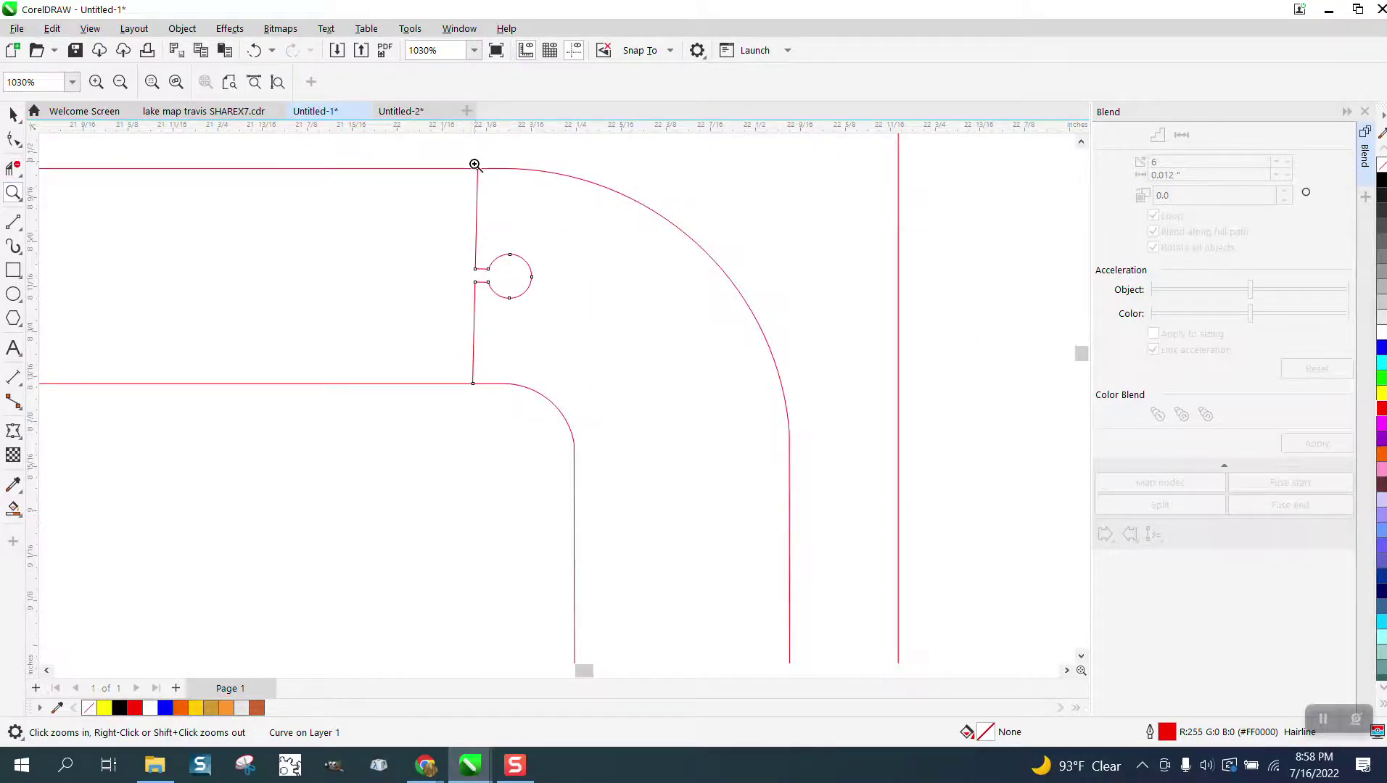
pyautogui.moveTo(474, 164); pyautogui.dragTo(578, 186)
pyautogui.click(13, 139)
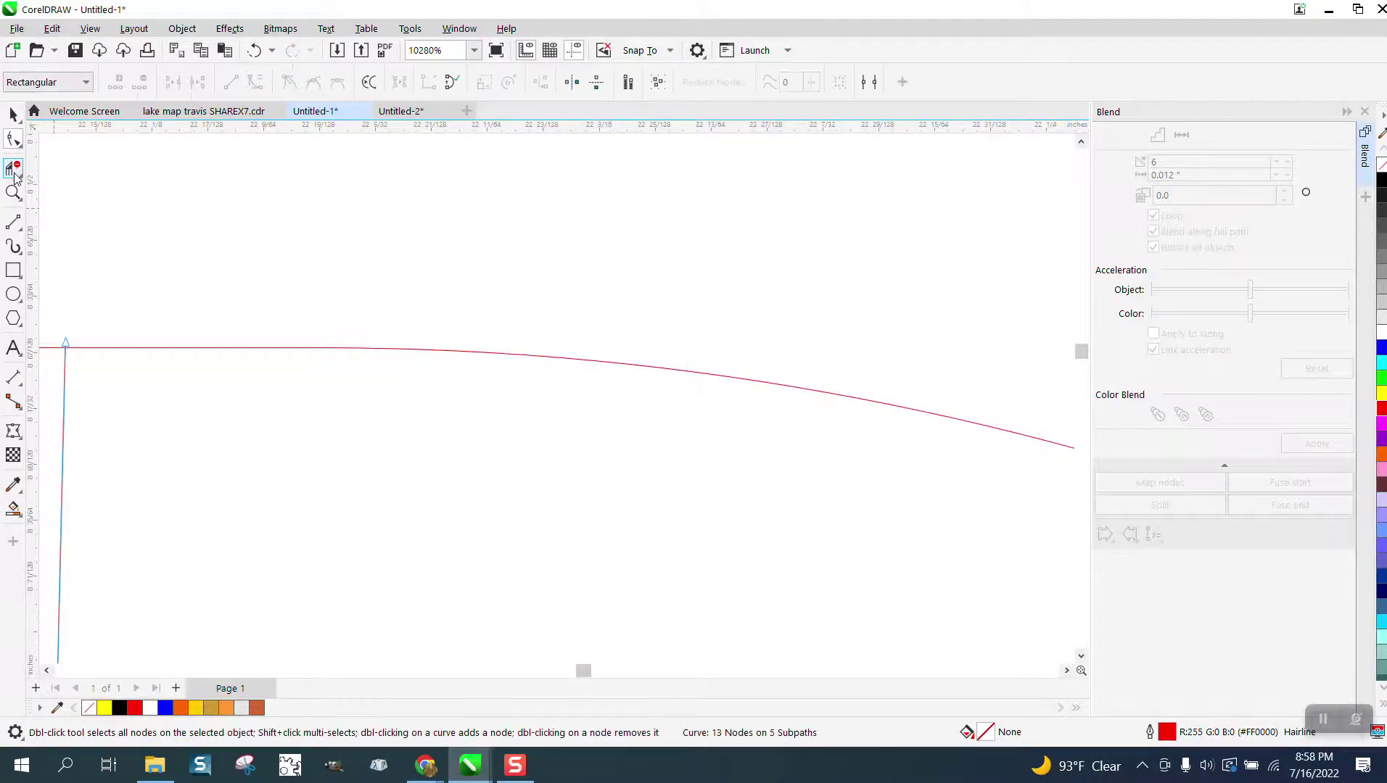
pyautogui.click(13, 167)
pyautogui.scroll(-10, 369, 309)
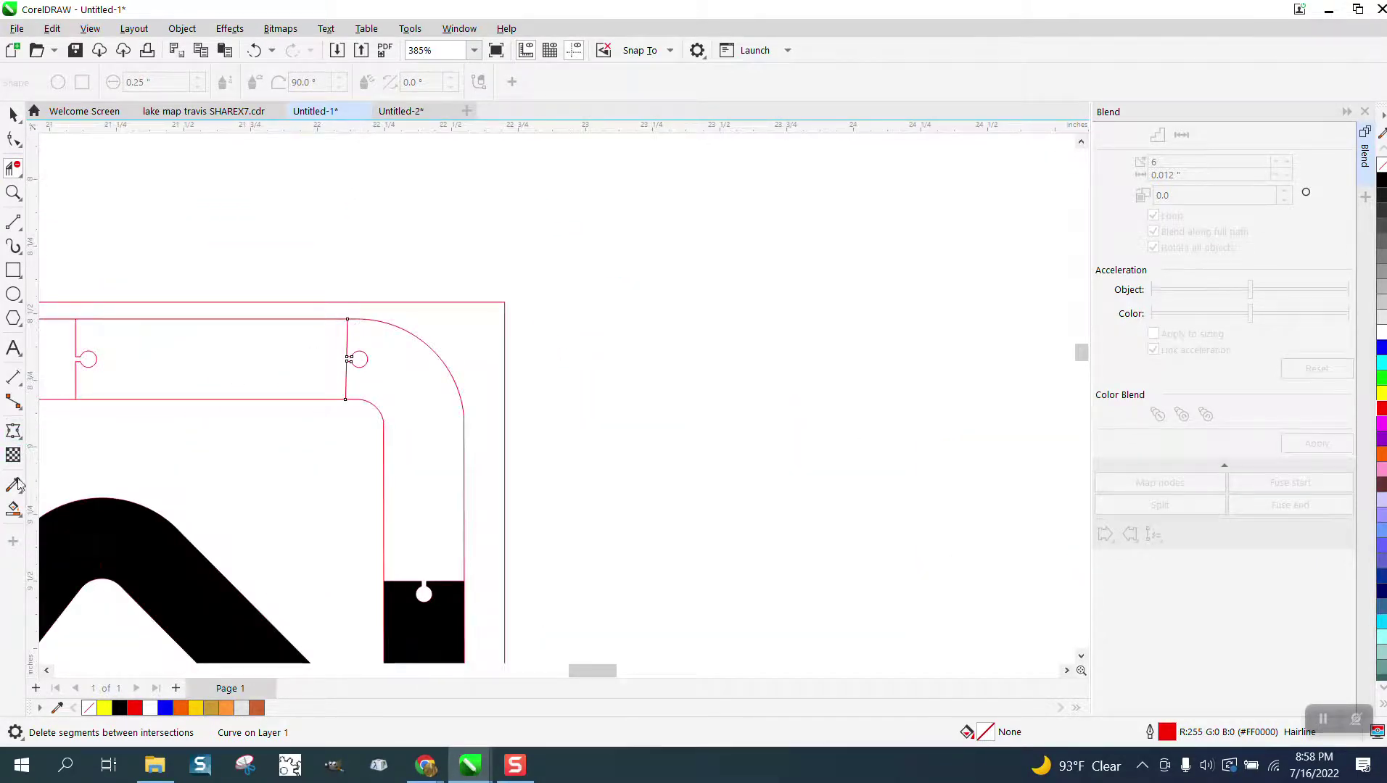
# Test-fill the rounded corner region to confirm it is closed, then undo the fill.
pyautogui.click(14, 509)
pyautogui.click(420, 370)
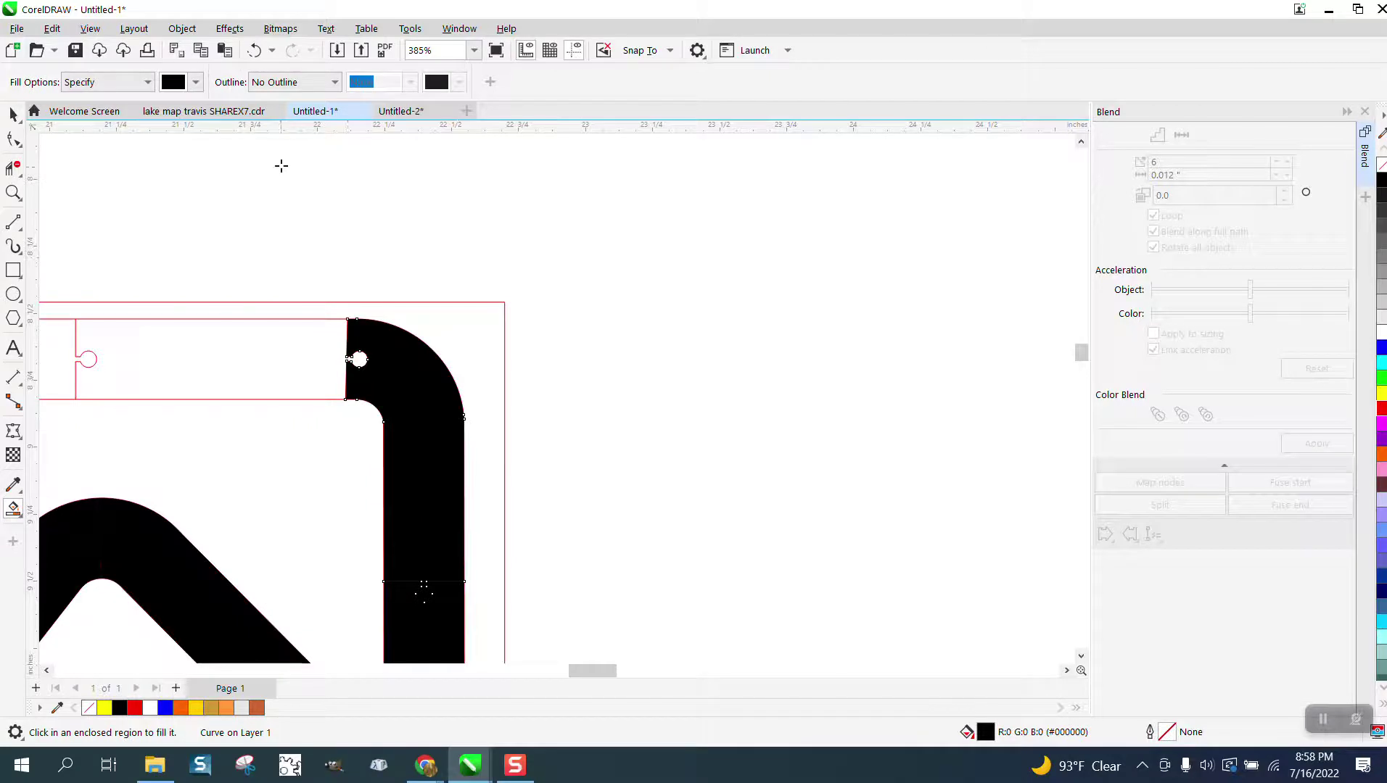
pyautogui.click(253, 50)
pyautogui.scroll(-2, 500, 246)
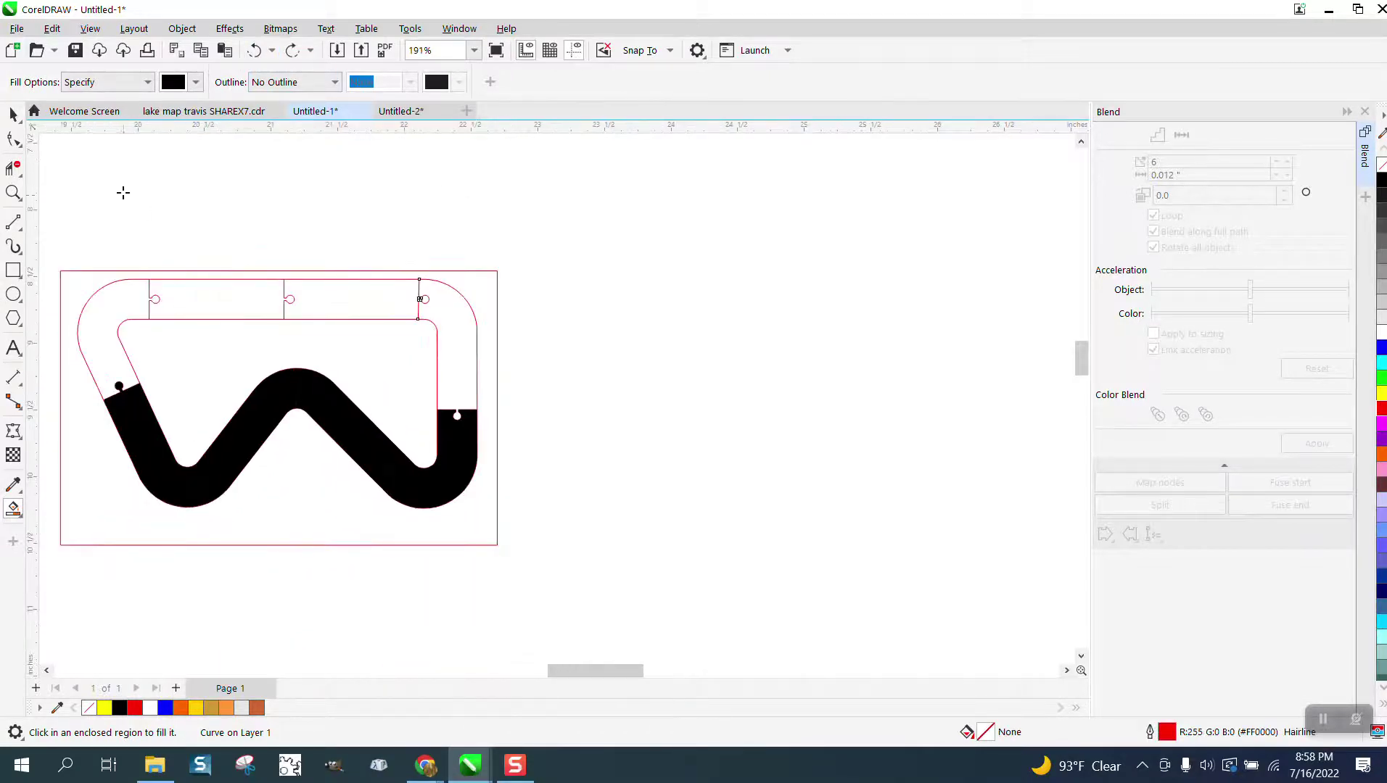
# Delete the large rectangle surrounding the track.
pyautogui.click(13, 114)
pyautogui.click(419, 298)
pyautogui.click(498, 288)
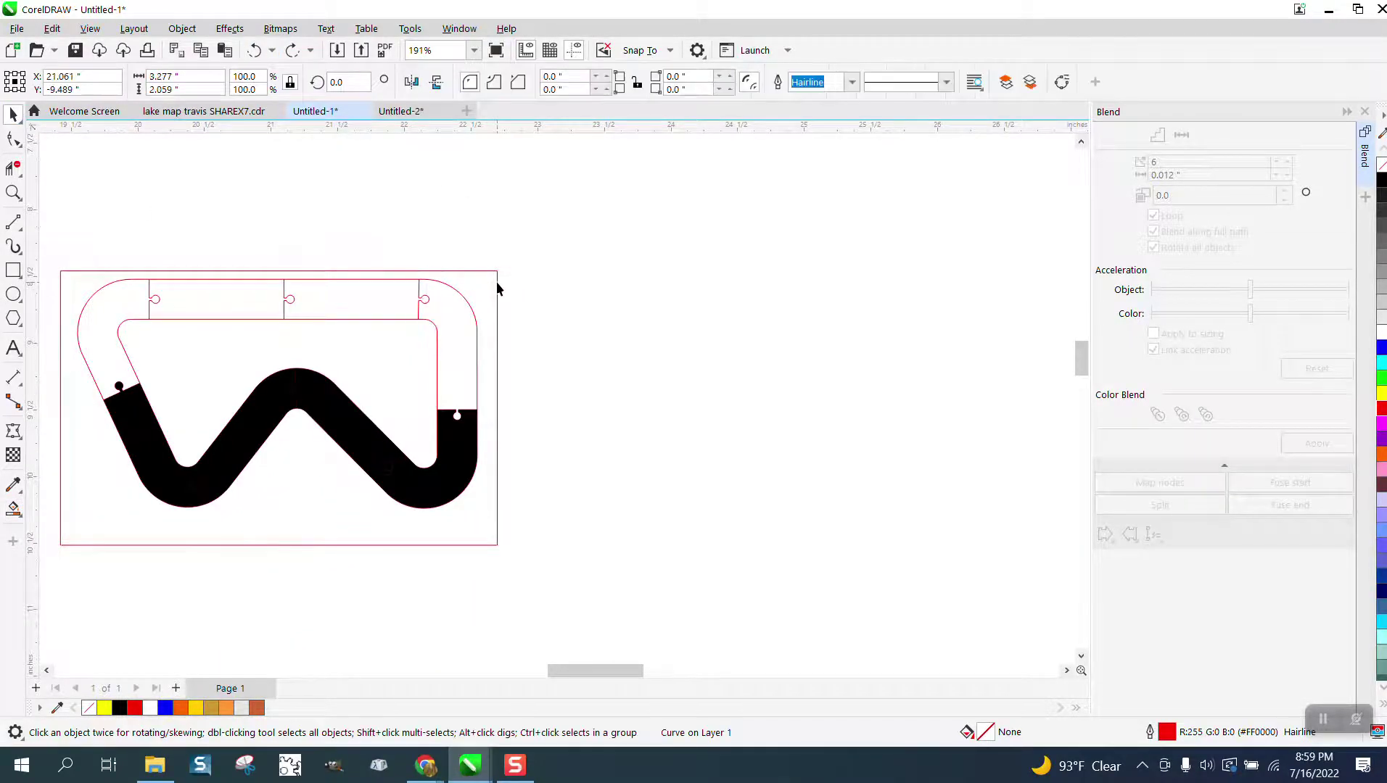
pyautogui.press('Delete')
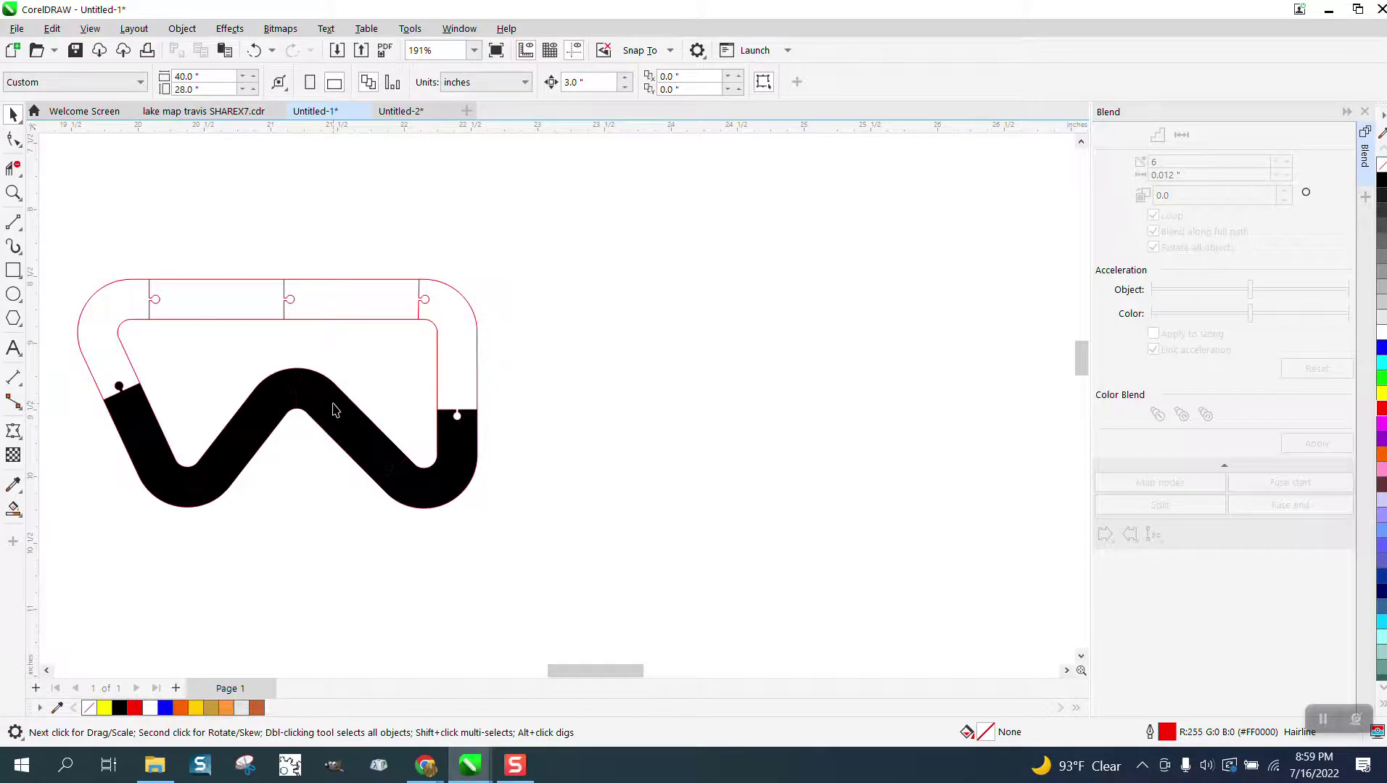
# Delete each of the four black-filled track pieces.
pyautogui.click(335, 411)
pyautogui.press('Delete')
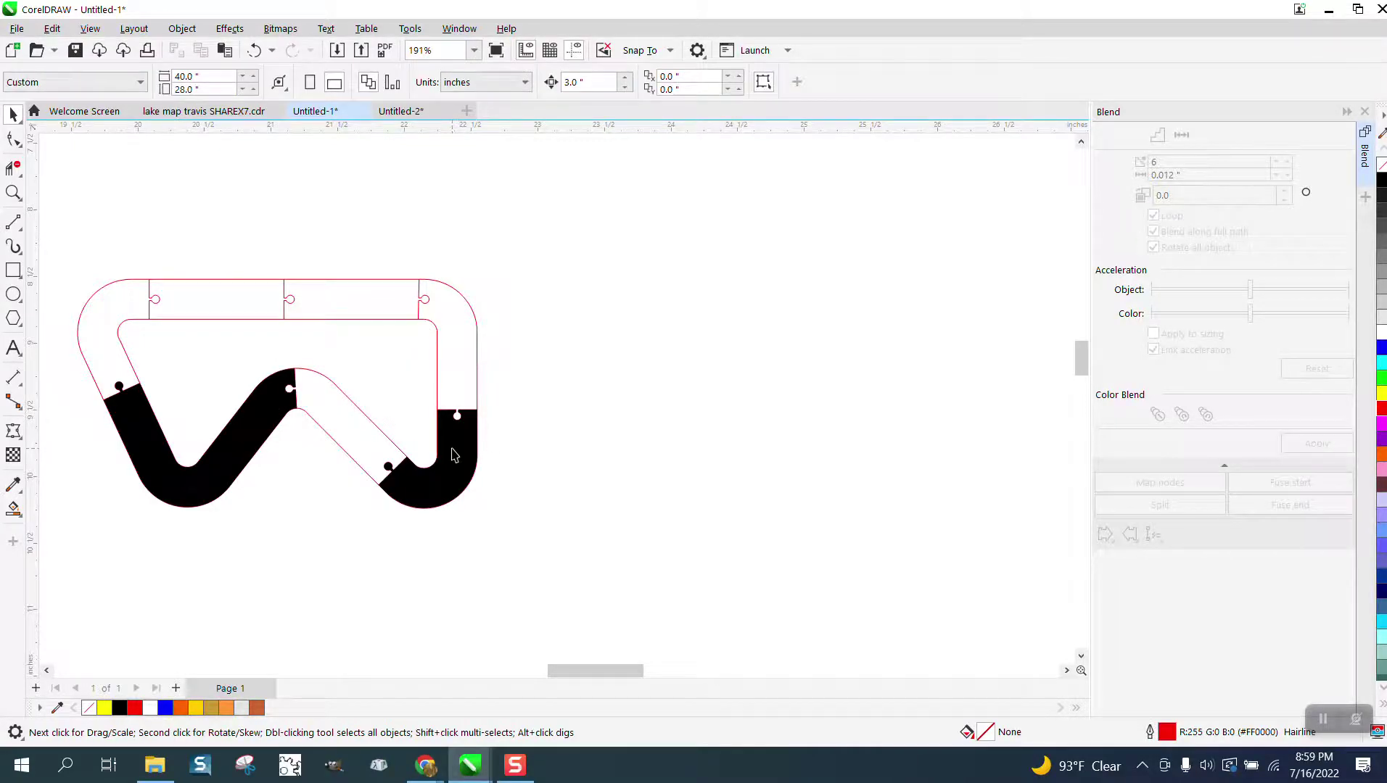
pyautogui.click(454, 455)
pyautogui.press('Delete')
pyautogui.click(263, 417)
pyautogui.press('Delete')
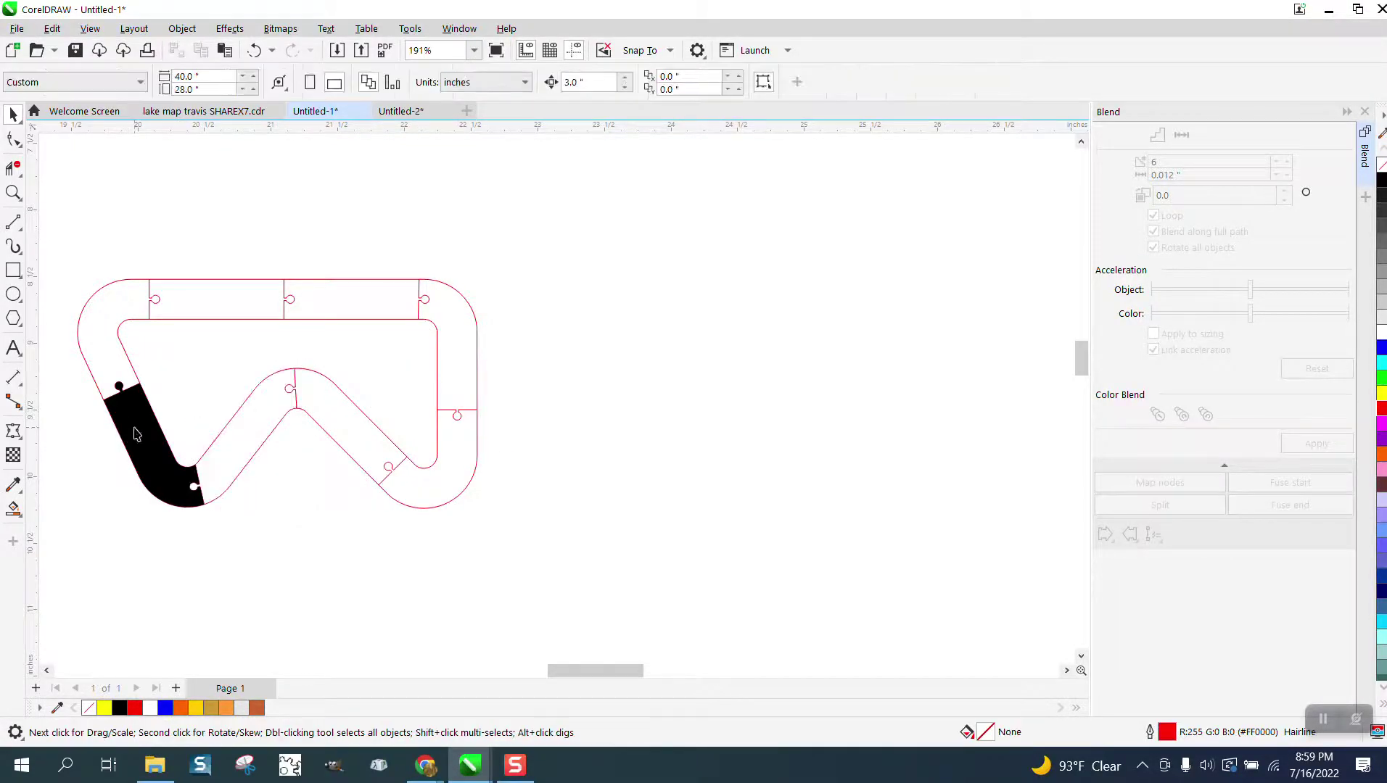
pyautogui.click(136, 434)
pyautogui.press('Delete')
pyautogui.scroll(-2, 375, 427)
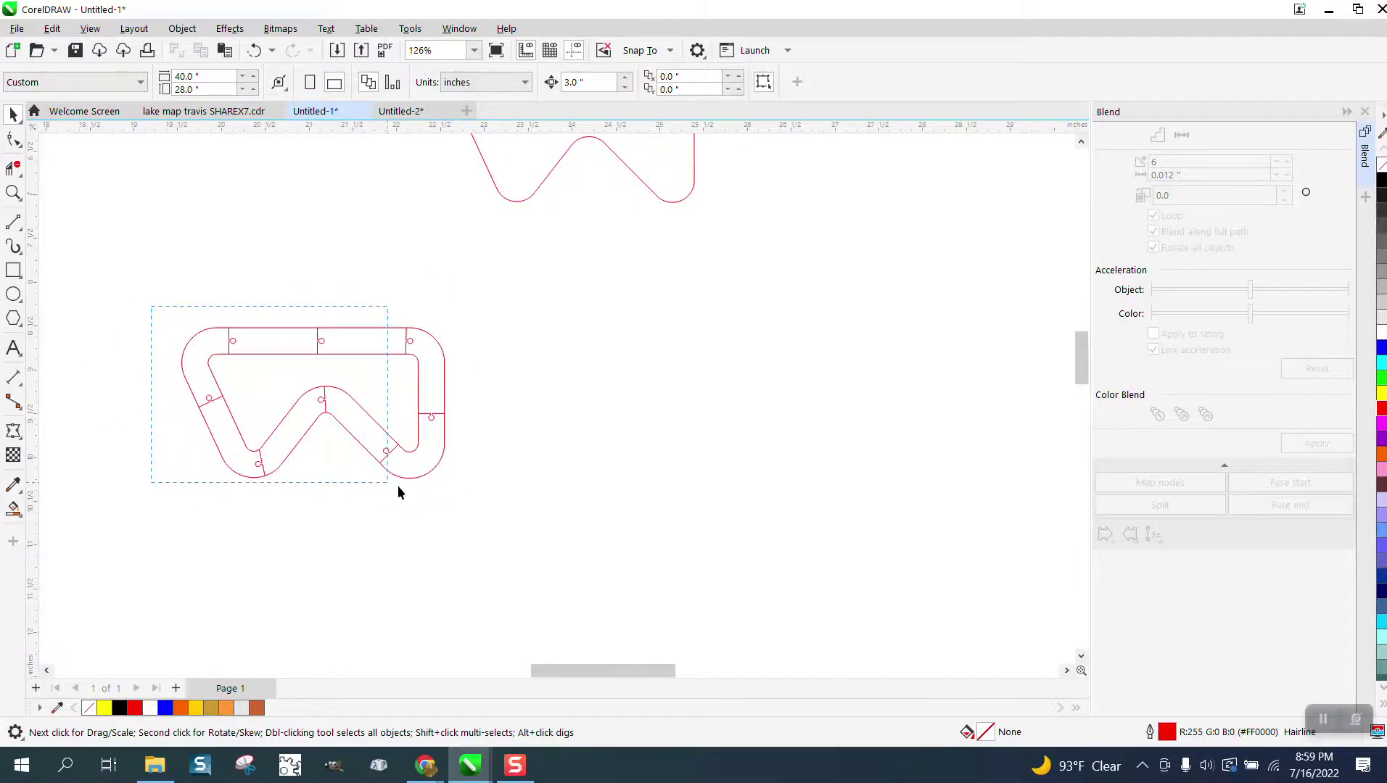
# Scale all ten track pieces proportionally to 24 inches wide.
pyautogui.moveTo(399, 493); pyautogui.dragTo(510, 502)
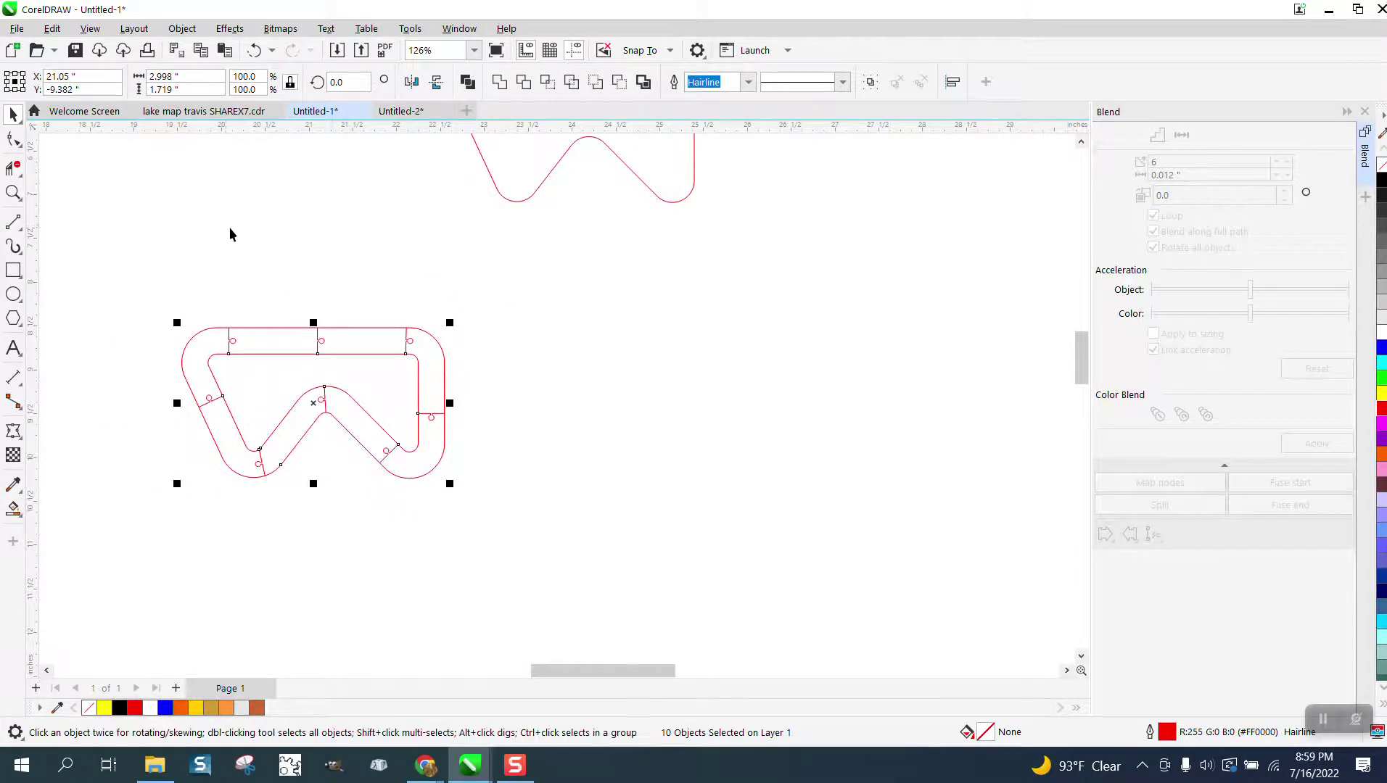
pyautogui.scroll(-3, 230, 233)
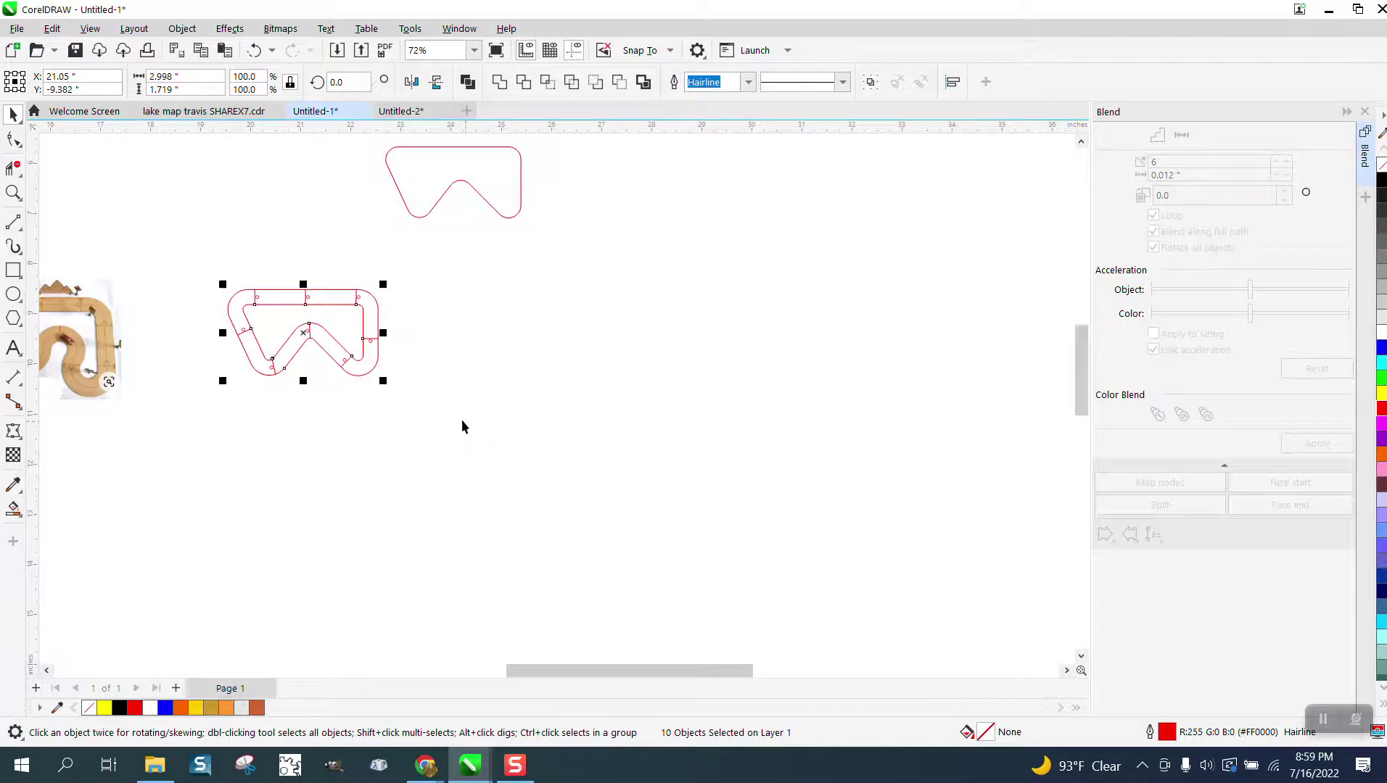
pyautogui.moveTo(385, 382); pyautogui.dragTo(877, 547)
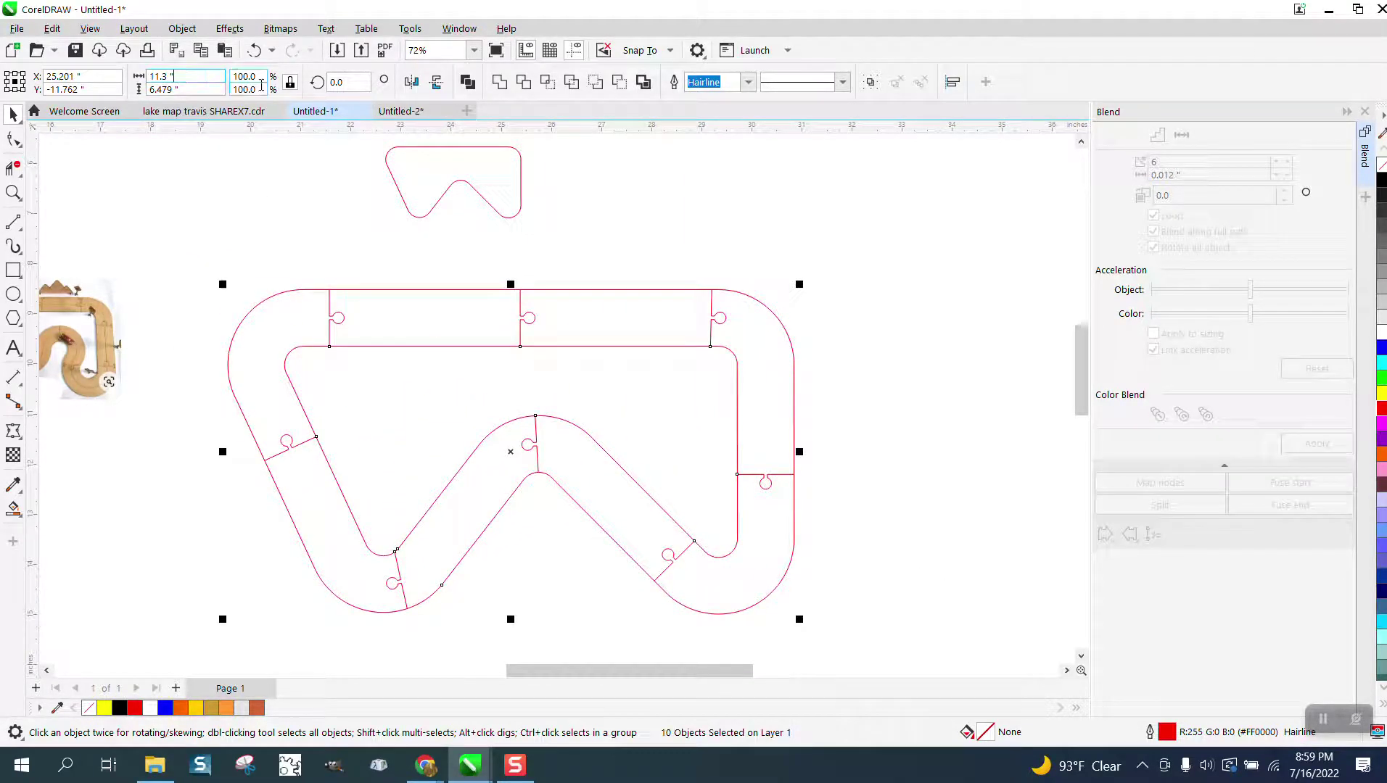
pyautogui.click(288, 83)
pyautogui.write('24')
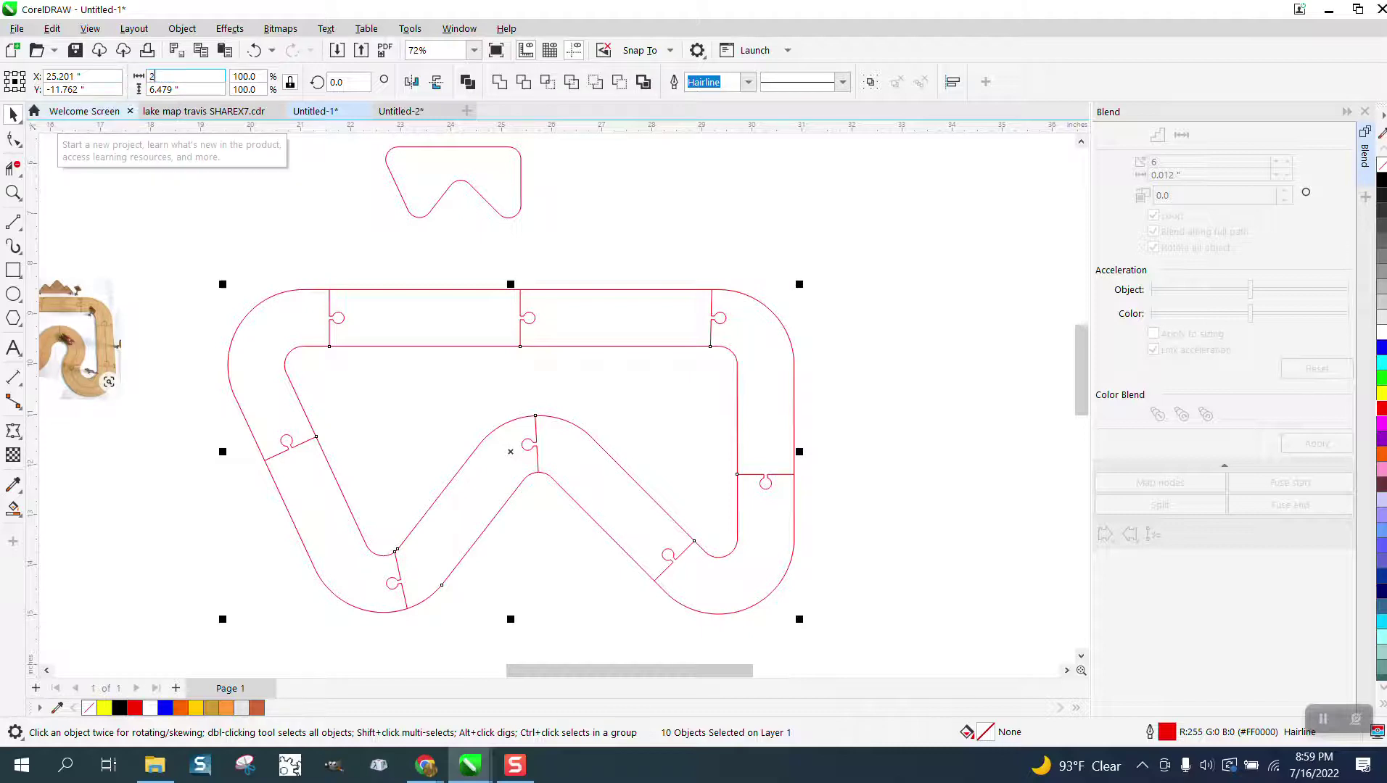
pyautogui.press('Return')
# Move the scaled track pieces to the right and delete the small leftover track outline.
pyautogui.scroll(-5, 387, 269)
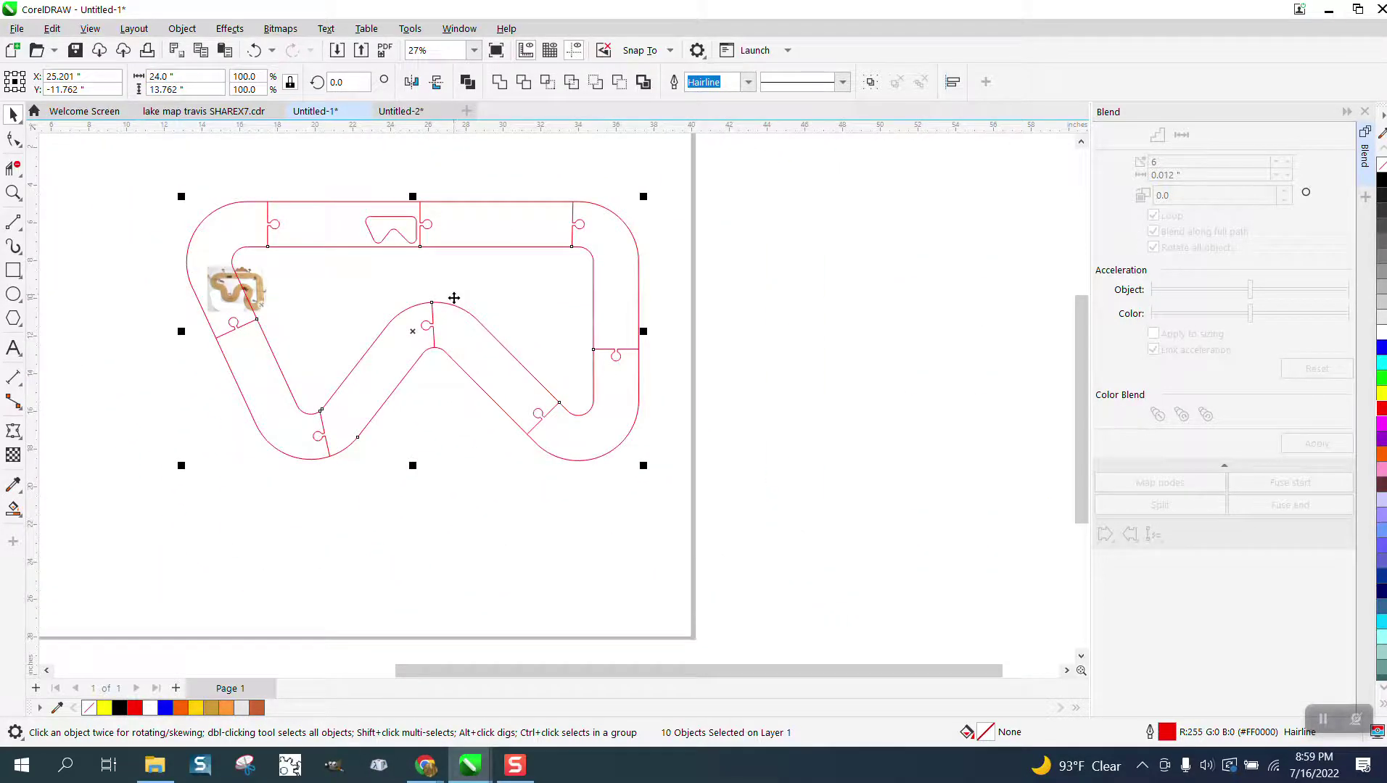
pyautogui.moveTo(449, 340); pyautogui.dragTo(801, 375)
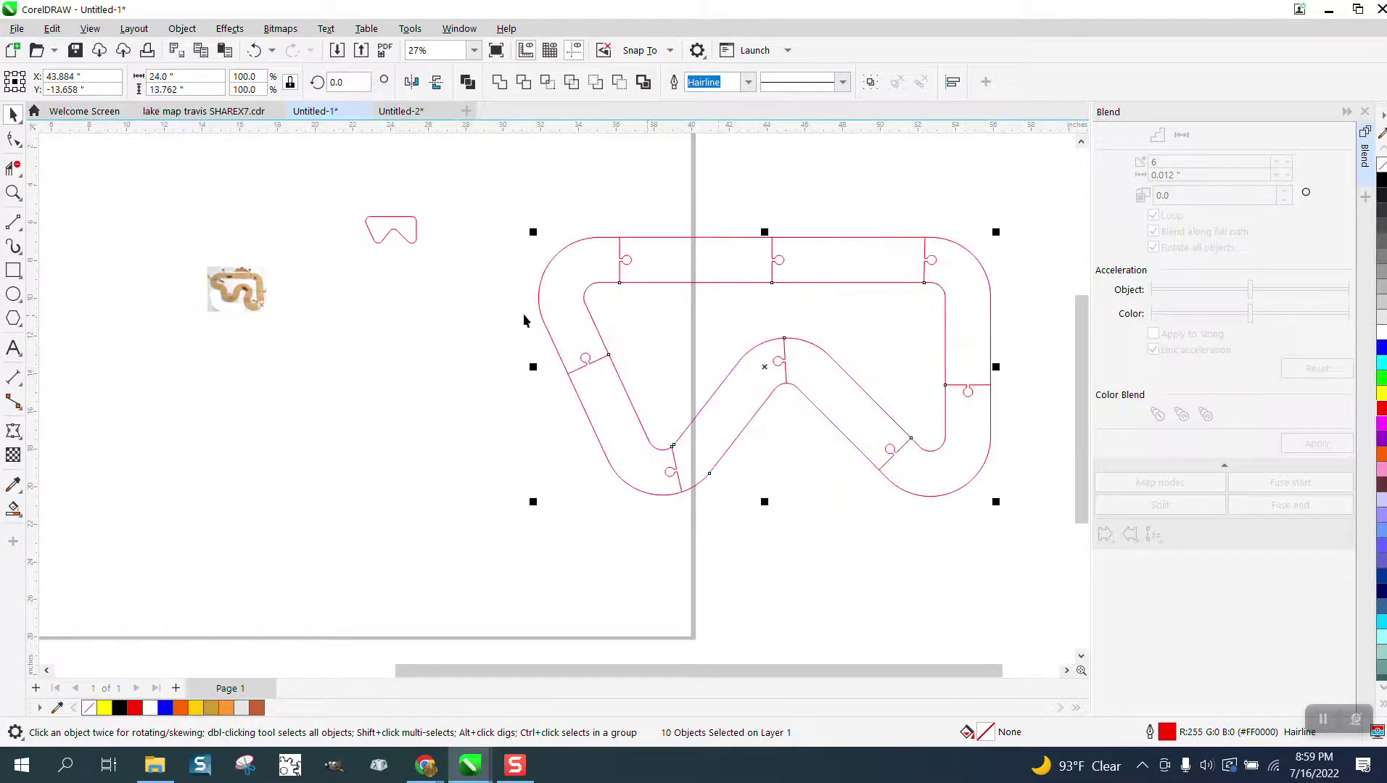
pyautogui.moveTo(312, 210); pyautogui.dragTo(440, 262)
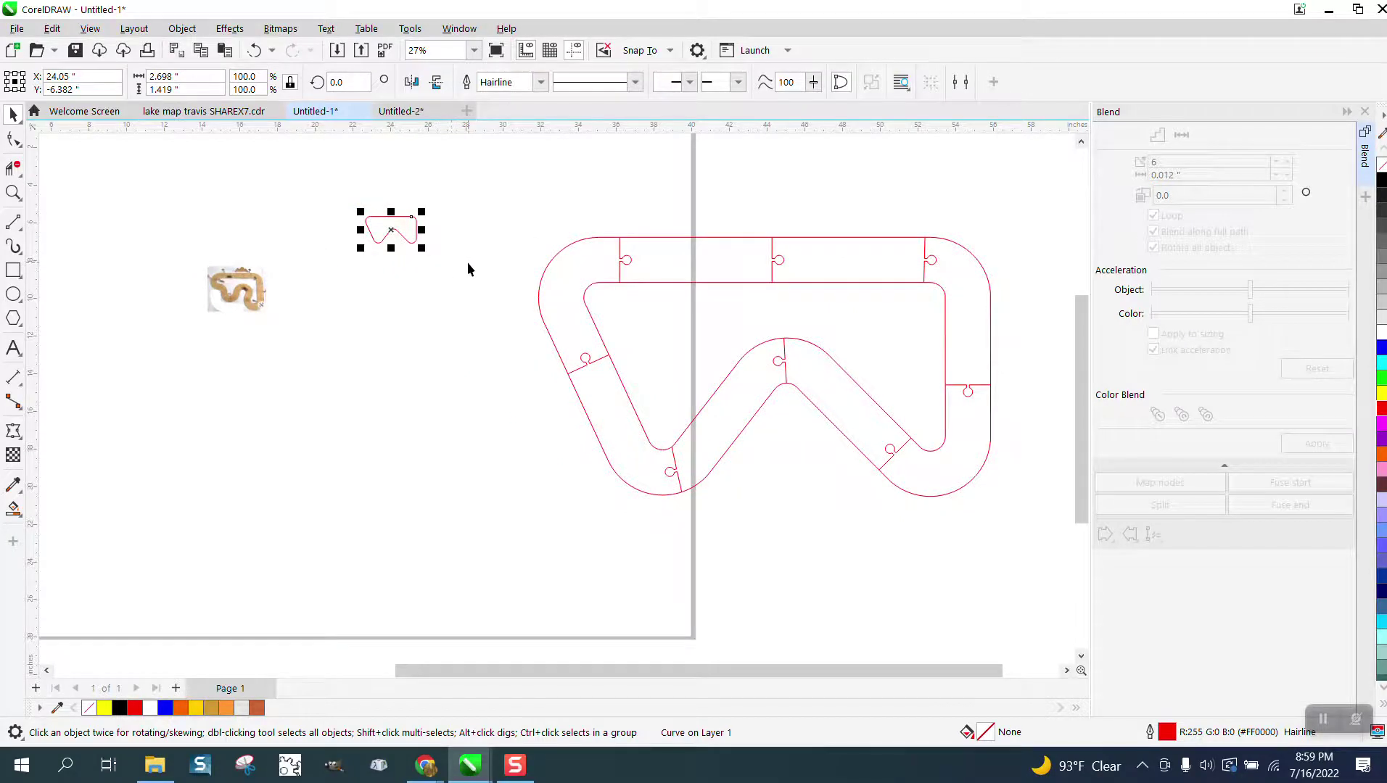
pyautogui.press('Delete')
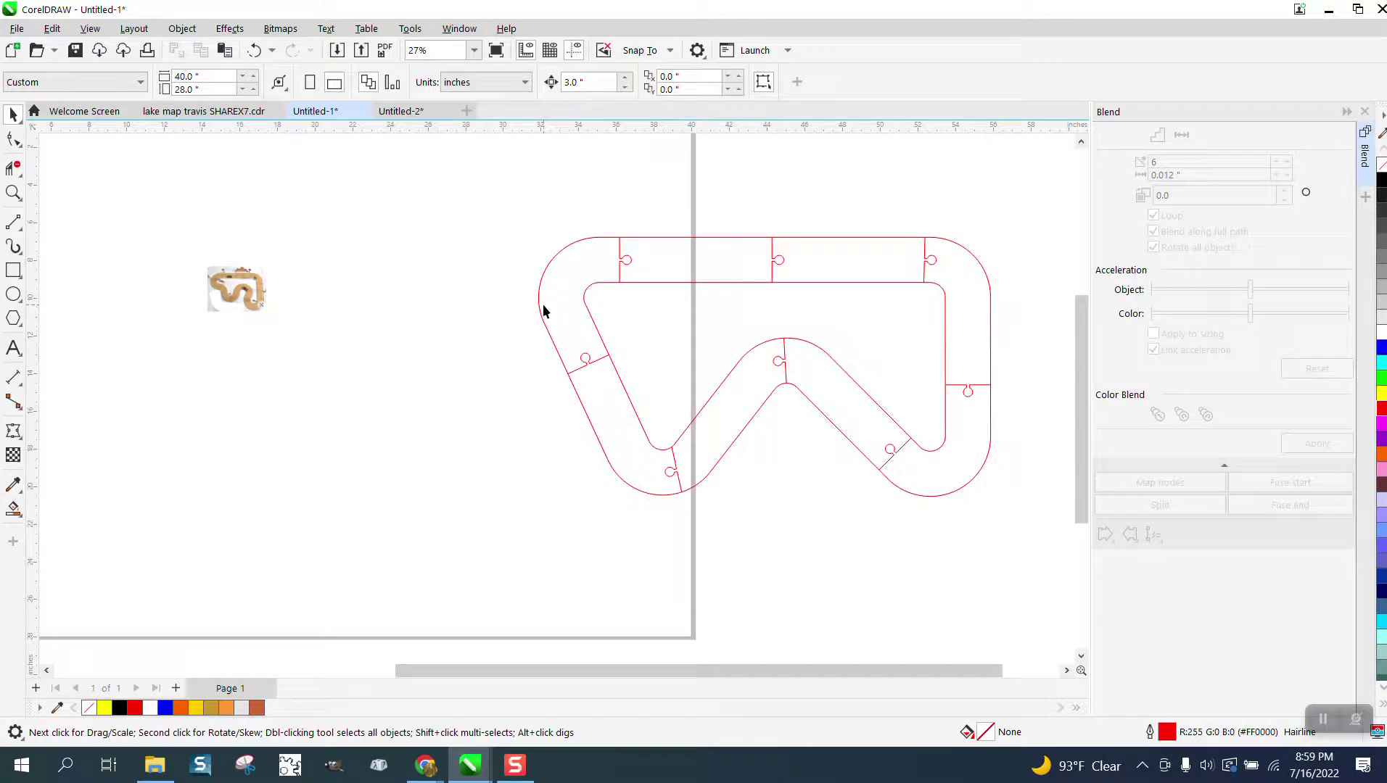
pyautogui.click(13, 192)
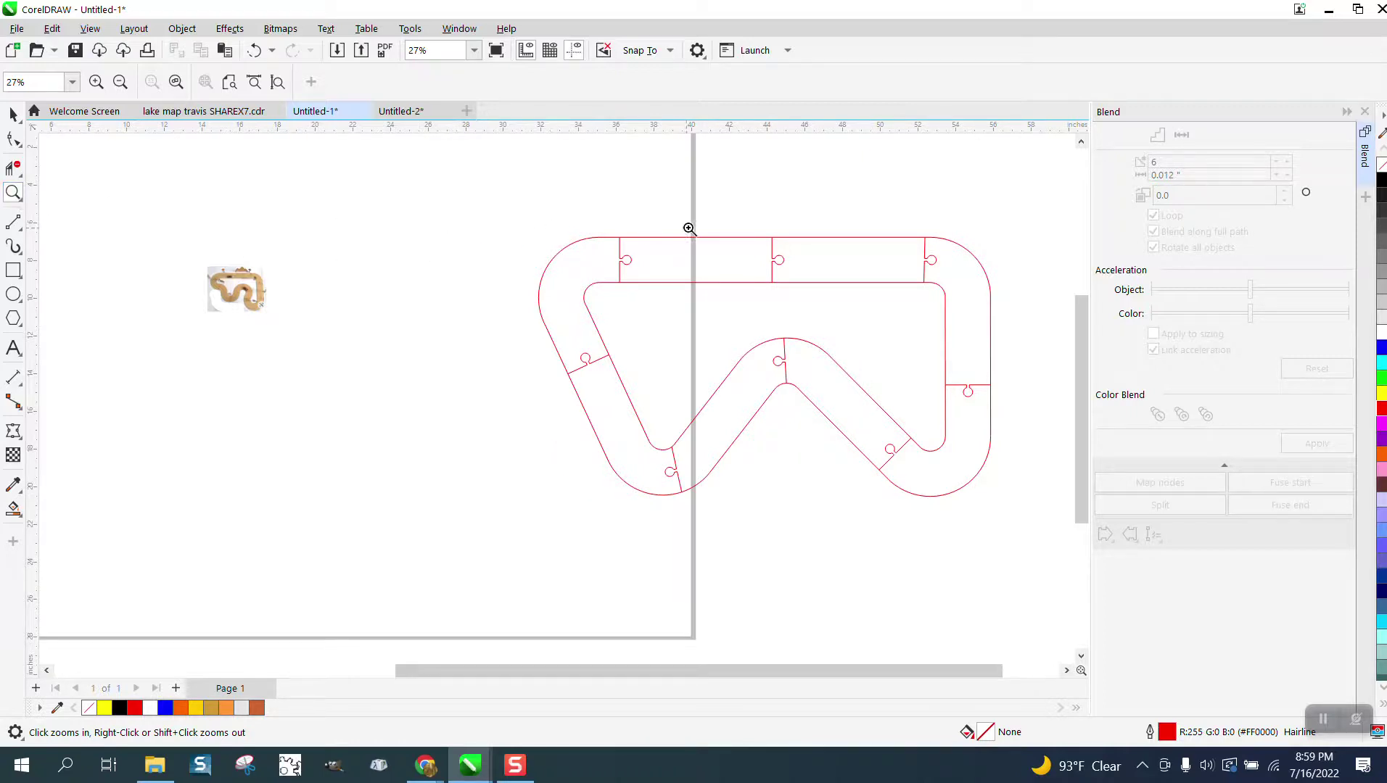
pyautogui.moveTo(583, 211); pyautogui.dragTo(1006, 358)
pyautogui.scroll(-1, 1030, 364)
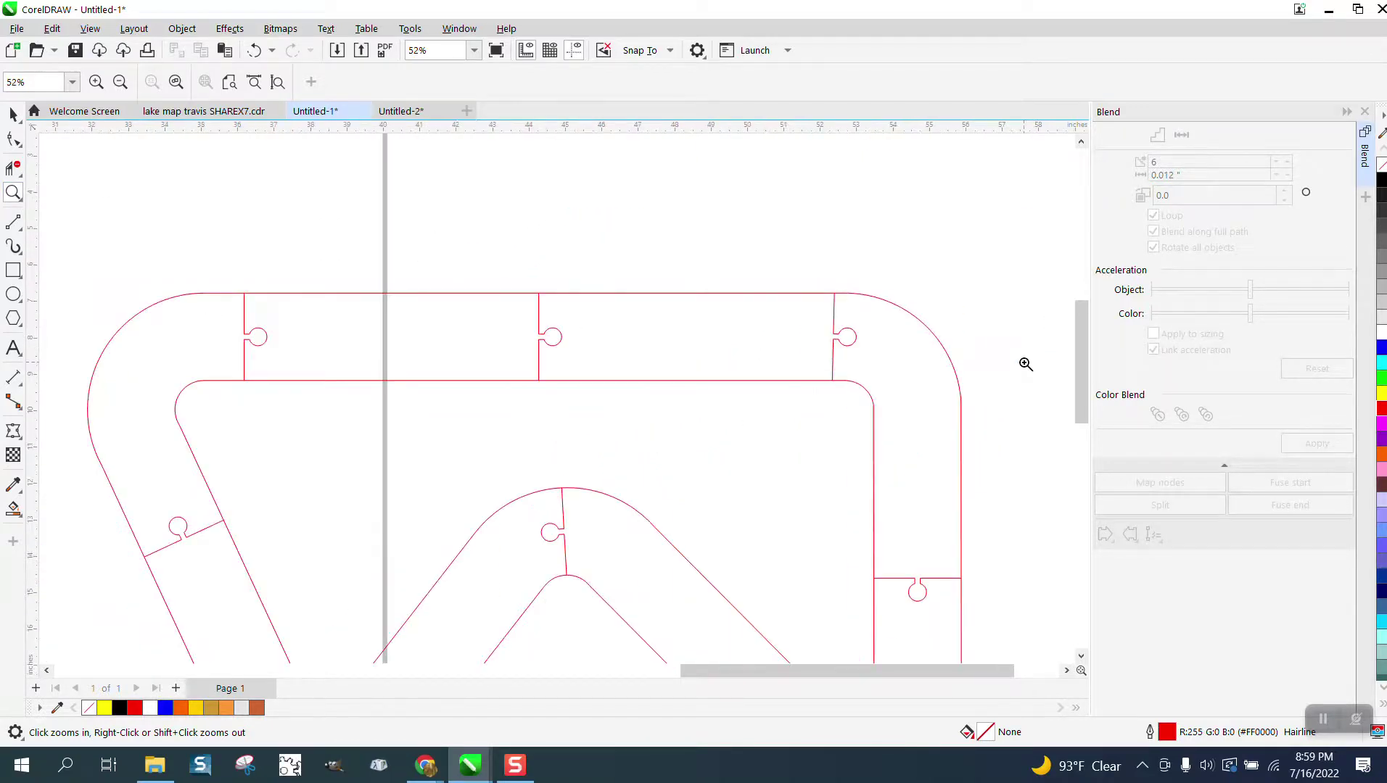
pyautogui.moveTo(514, 311); pyautogui.dragTo(610, 359)
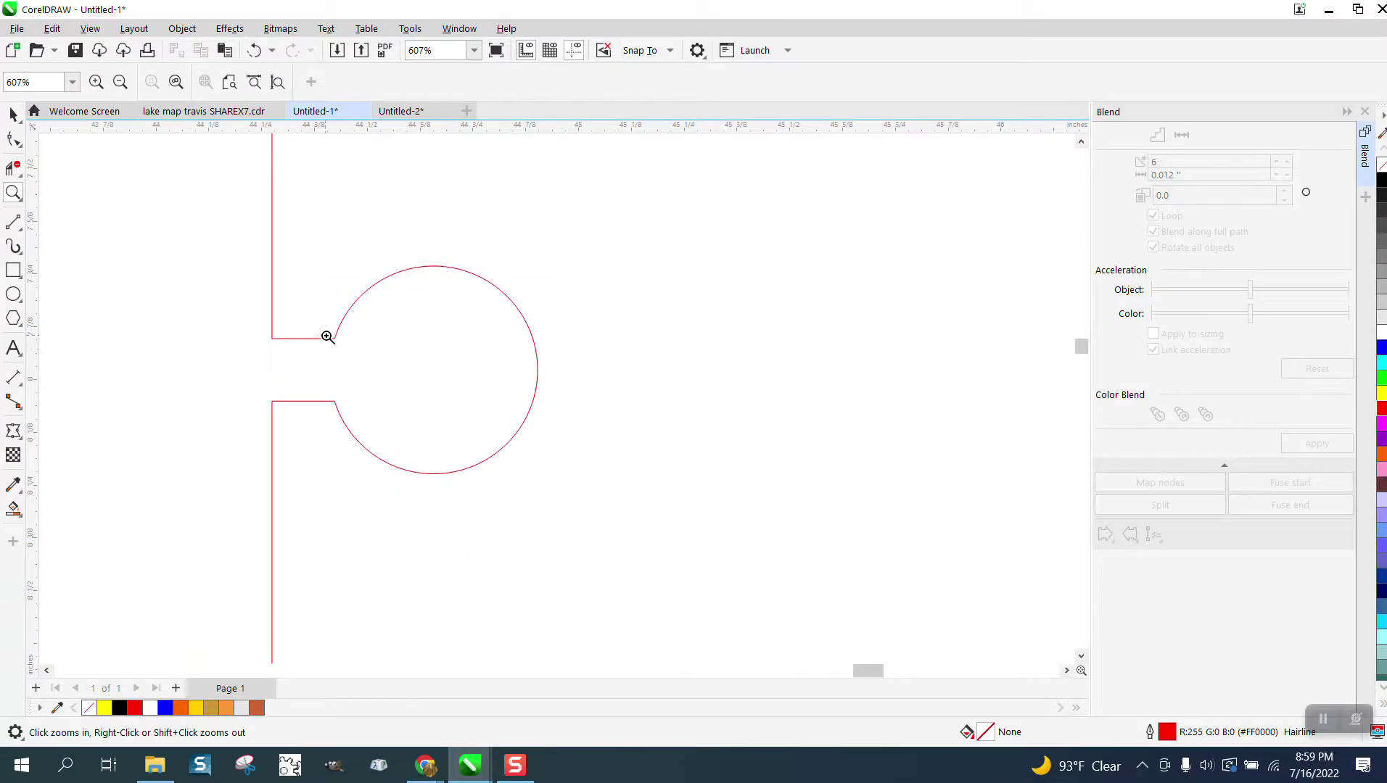
pyautogui.scroll(-9, 319, 325)
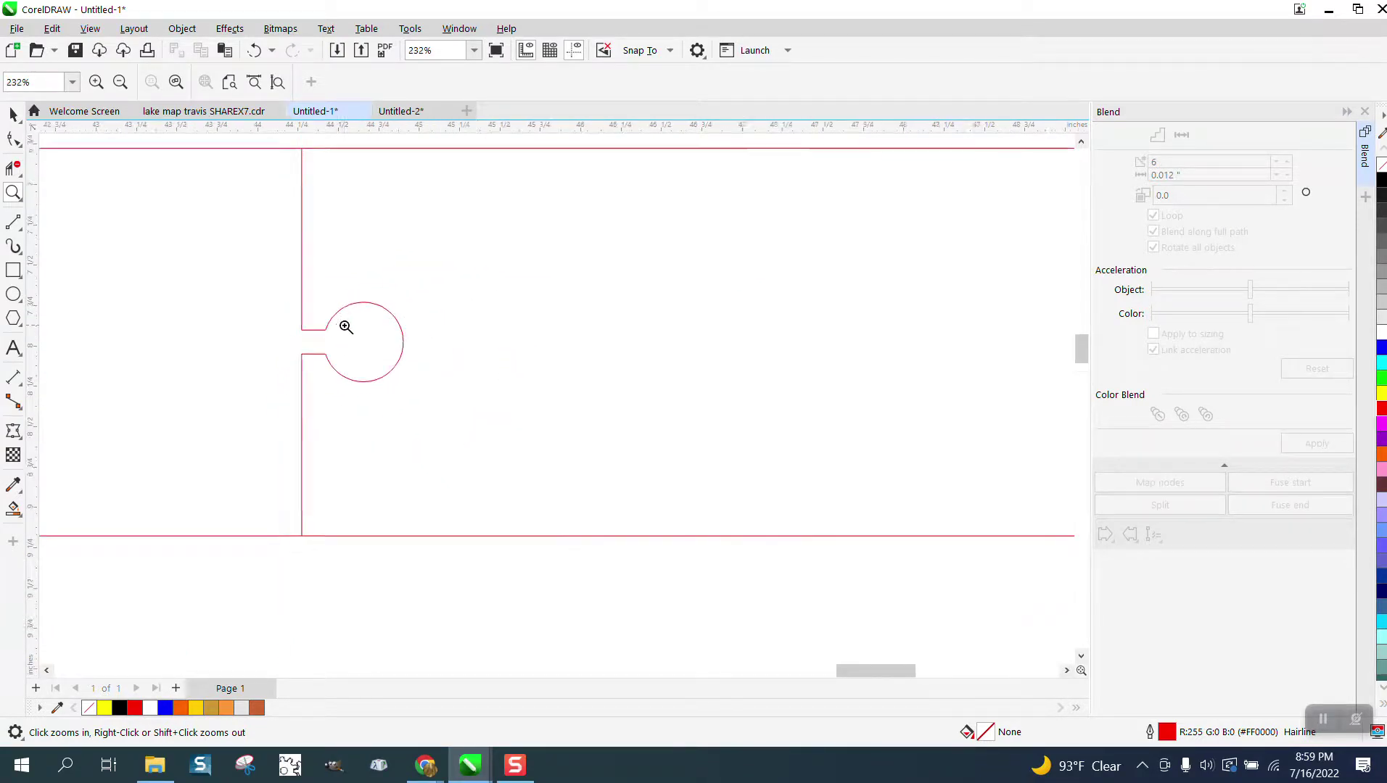
pyautogui.scroll(-9, 348, 329)
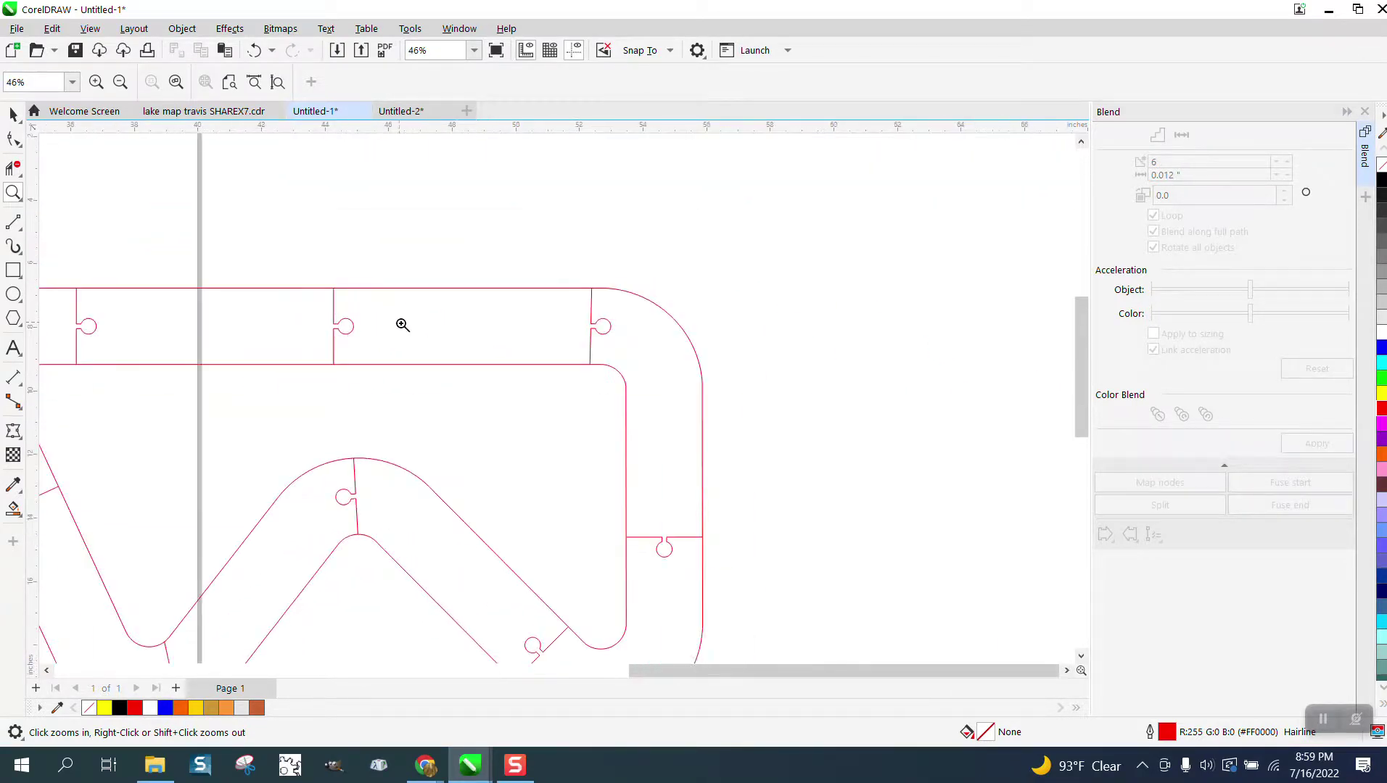
pyautogui.moveTo(541, 298); pyautogui.dragTo(632, 369)
pyautogui.scroll(-7, 511, 361)
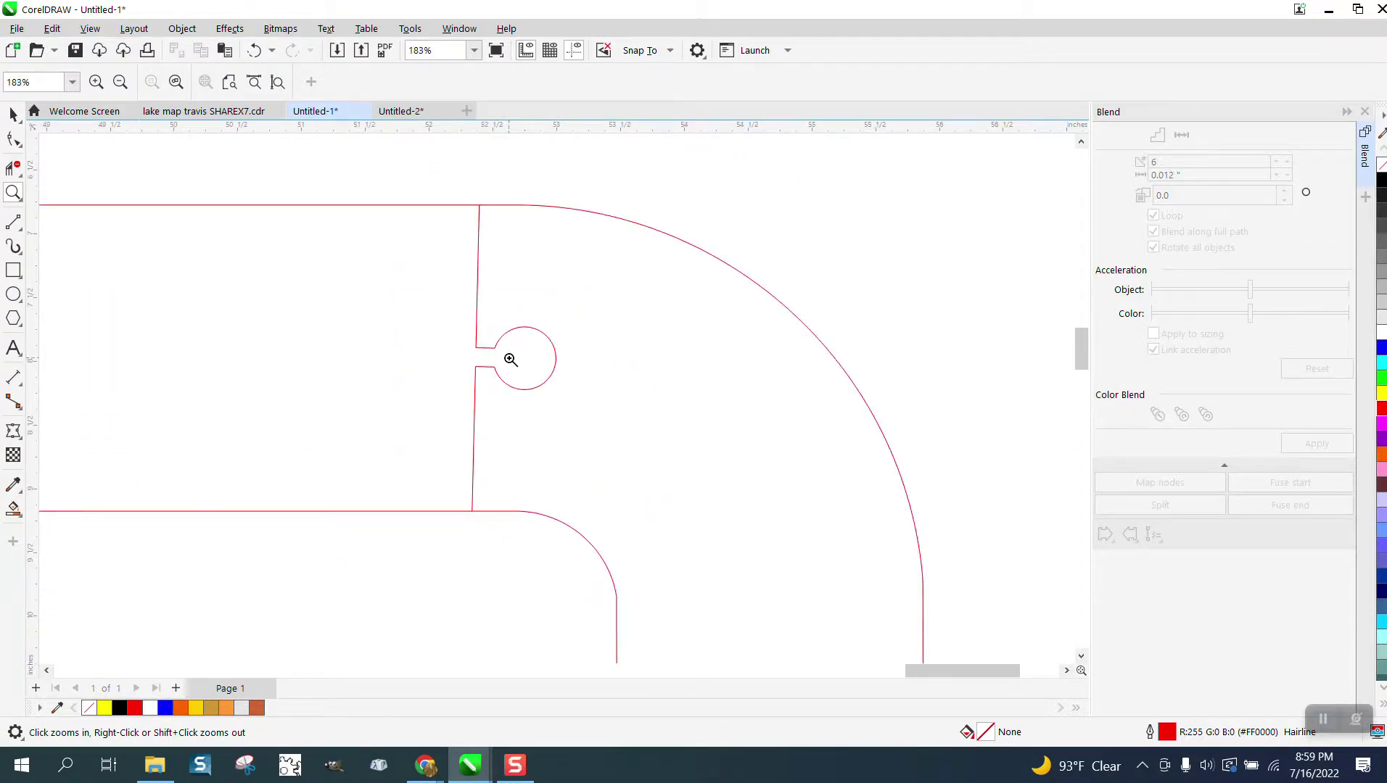
pyautogui.scroll(-14, 511, 359)
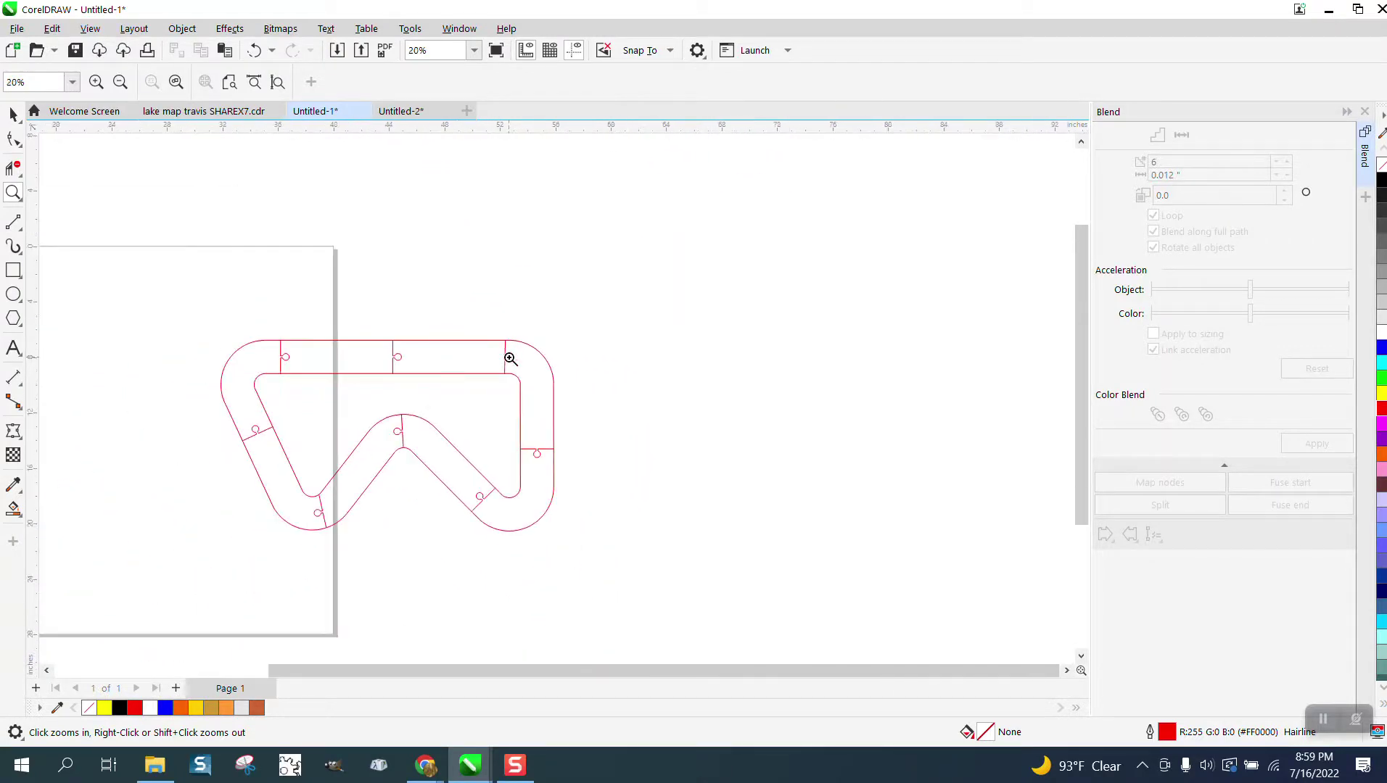
pyautogui.moveTo(307, 339); pyautogui.dragTo(608, 478)
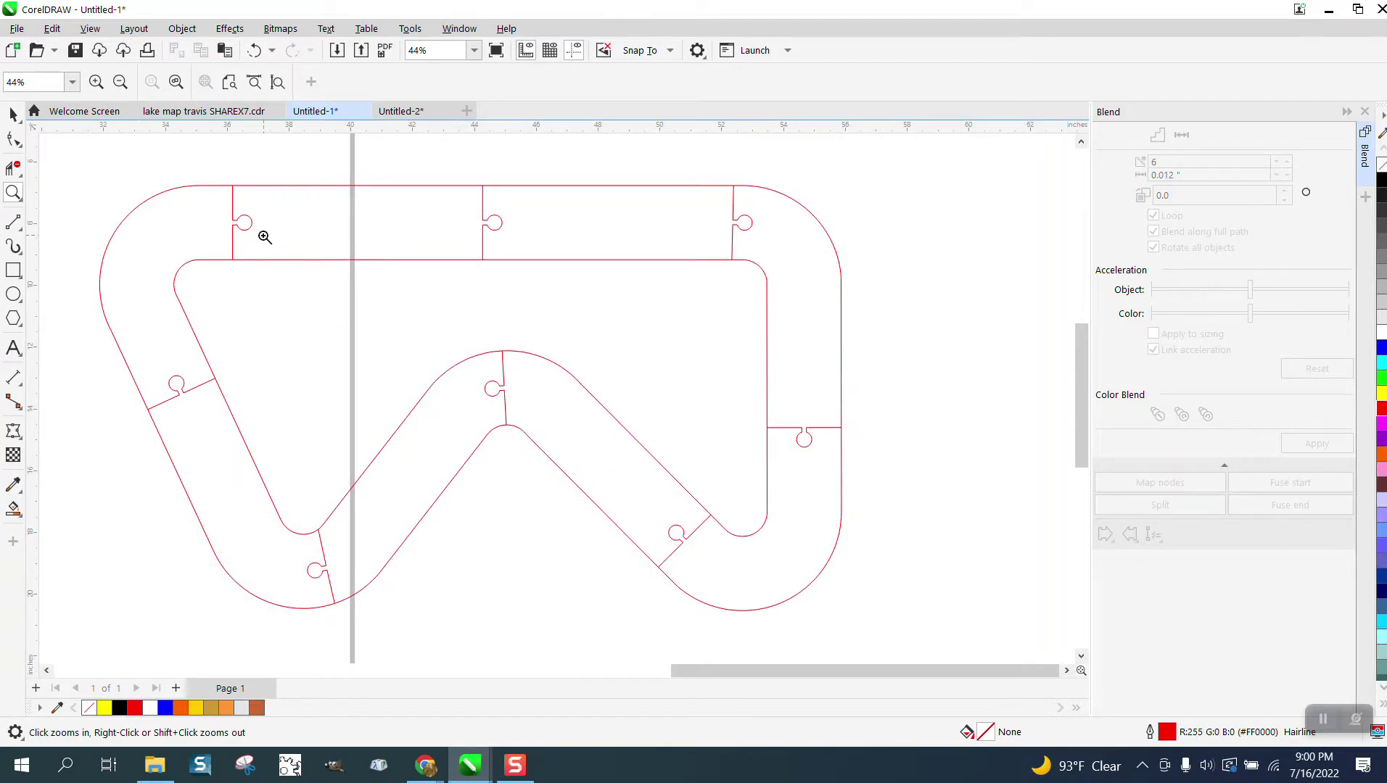
pyautogui.scroll(-2, 572, 379)
pyautogui.scroll(-10, 573, 383)
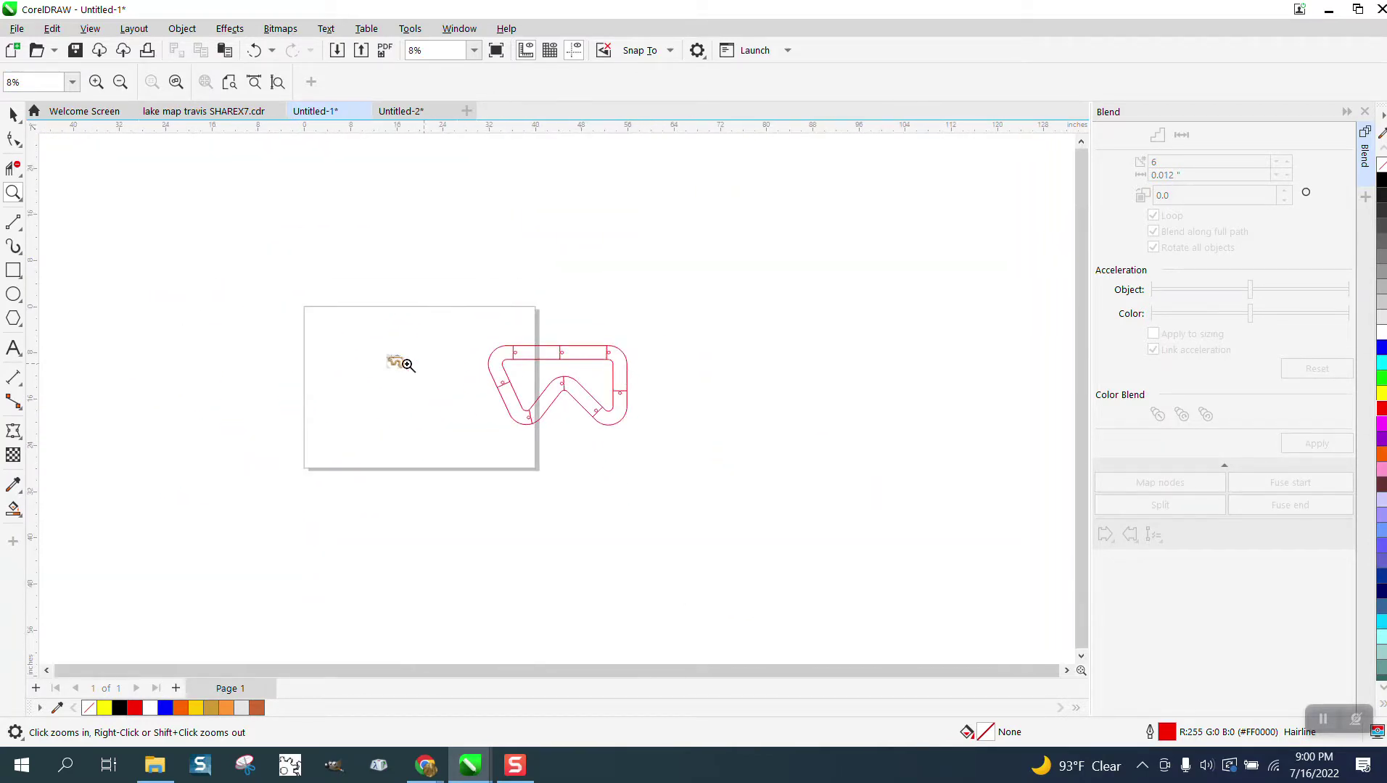
pyautogui.moveTo(471, 307); pyautogui.dragTo(739, 469)
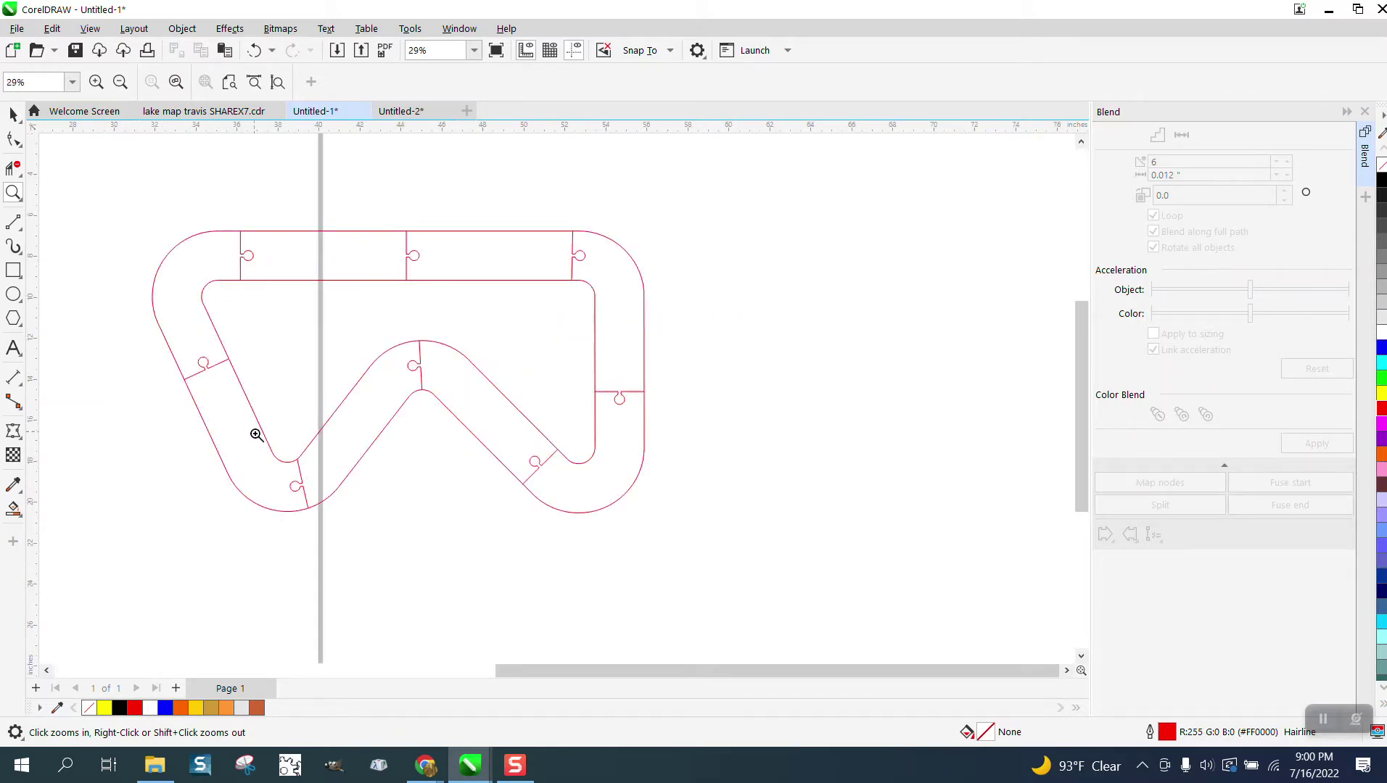